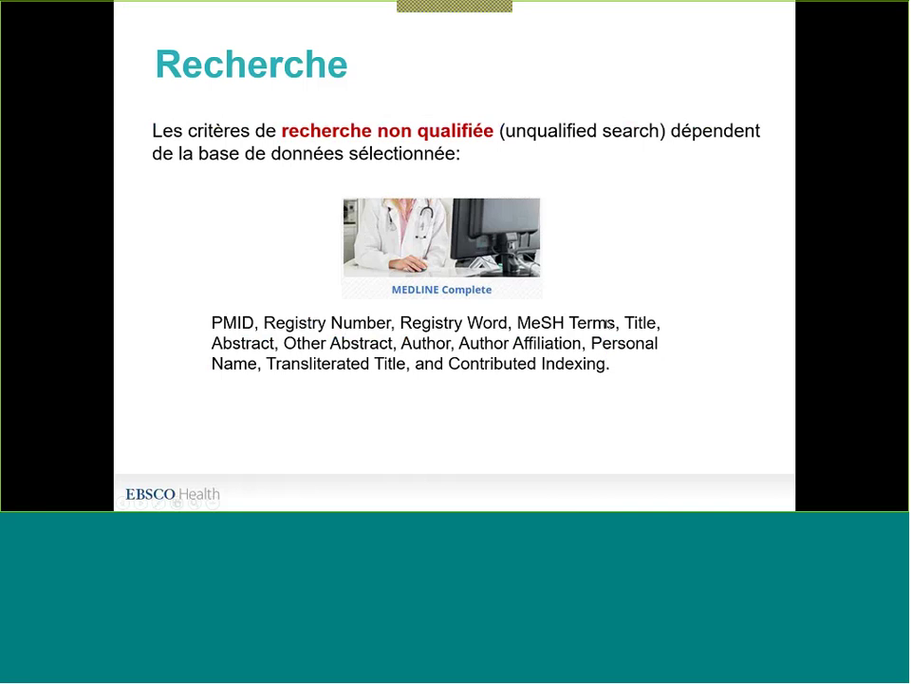
Step: Switch to EBSCOhost in the browser and open the advanced search for lyme disease
key("alt+Tab")
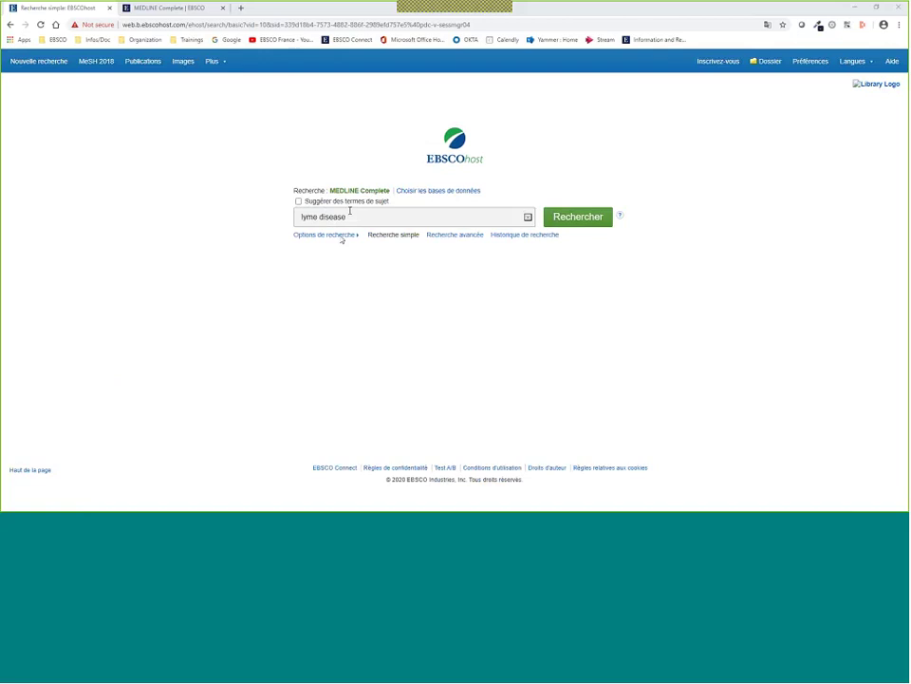
left_click(448, 236)
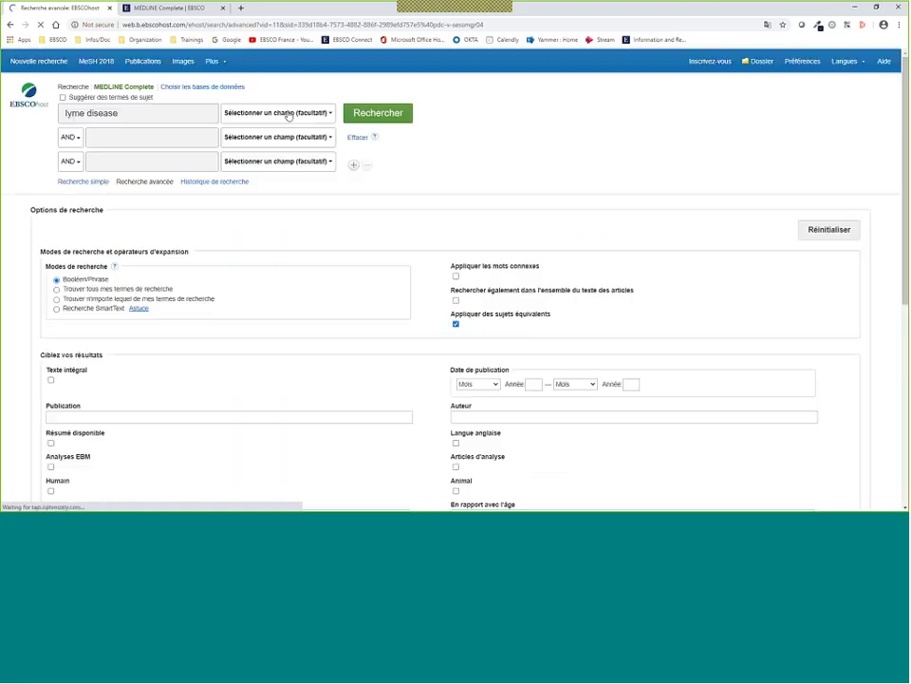
Step: Review the full list of optional search fields available for the lyme disease term in MEDLINE Complete
left_click(302, 115)
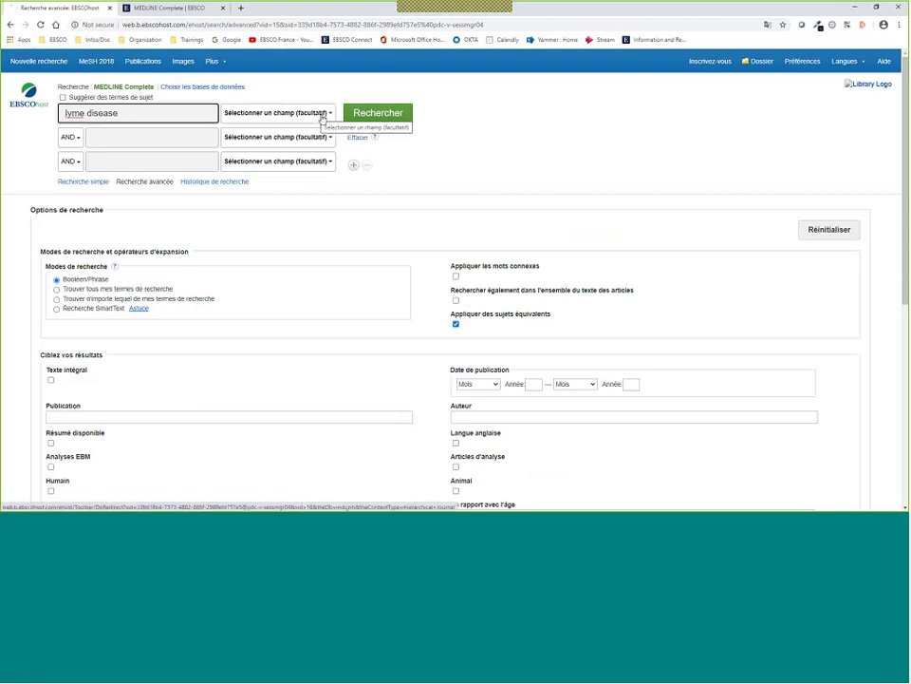
left_click(319, 116)
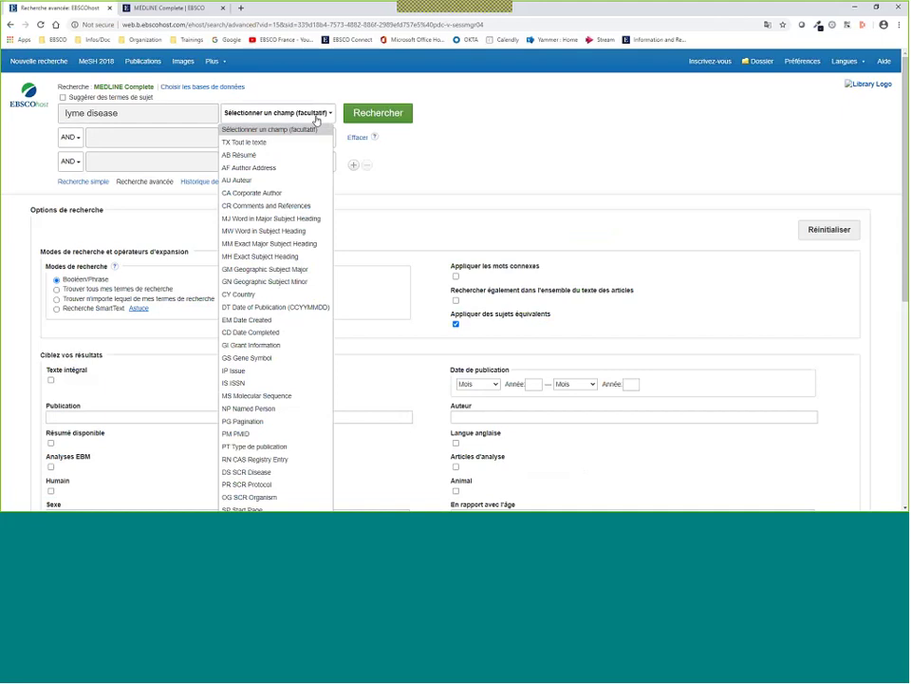
scroll(291, 176, "down", 1)
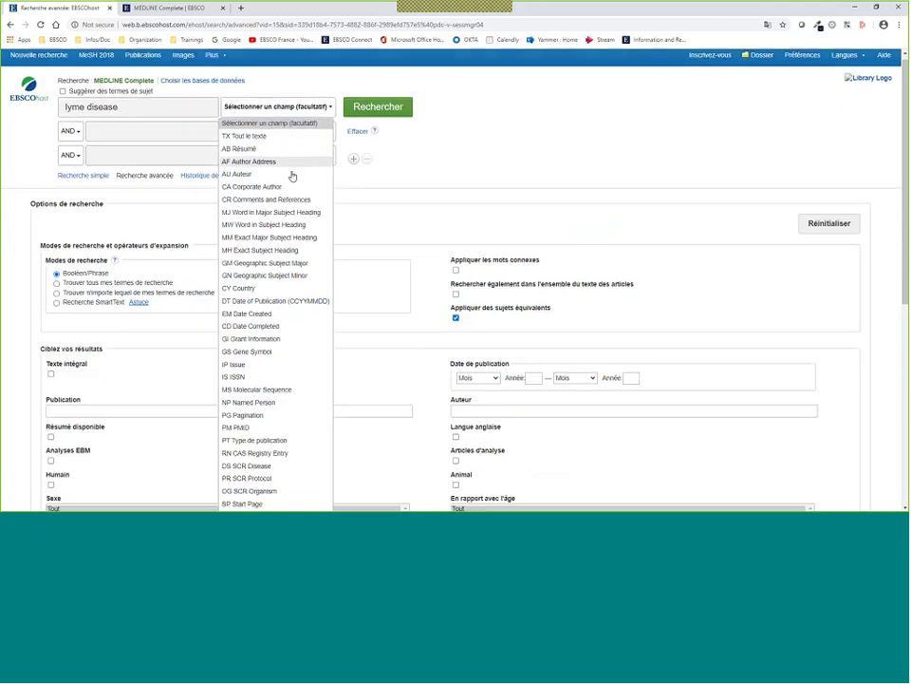
scroll(291, 175, "down", 3)
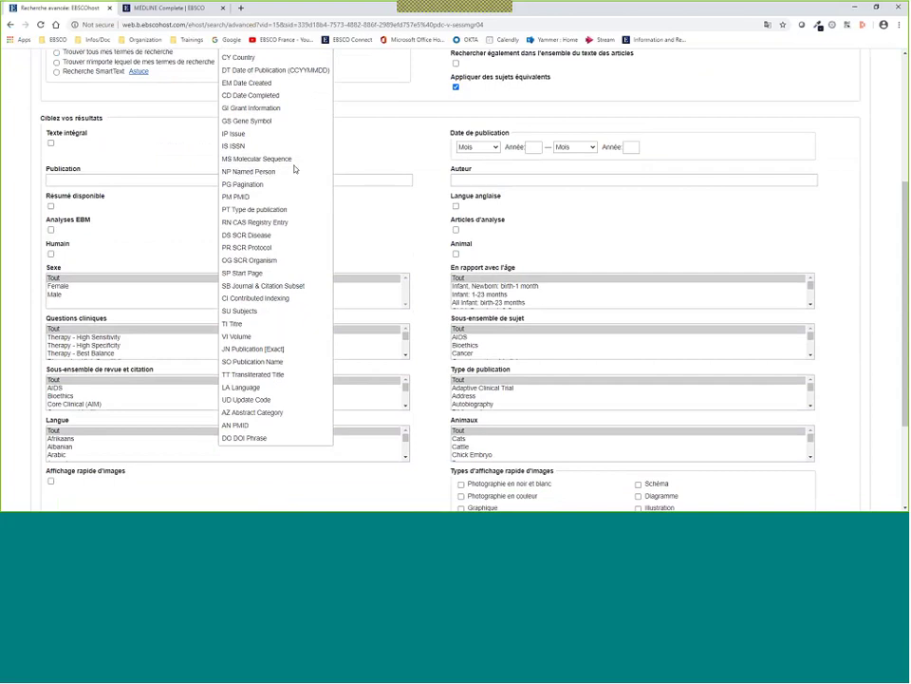
scroll(294, 169, "up", 1)
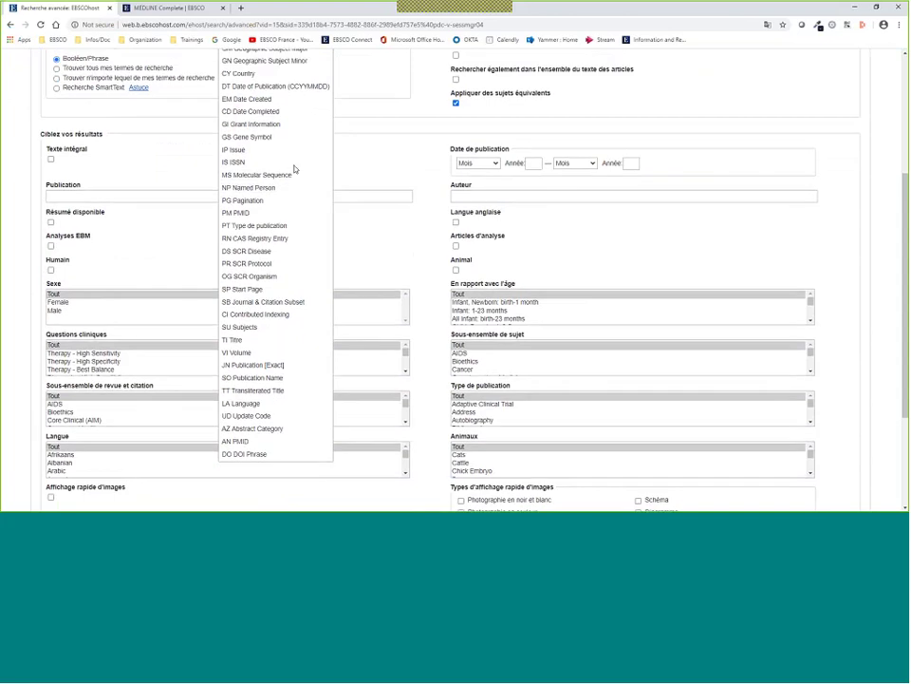
scroll(294, 169, "up", 4)
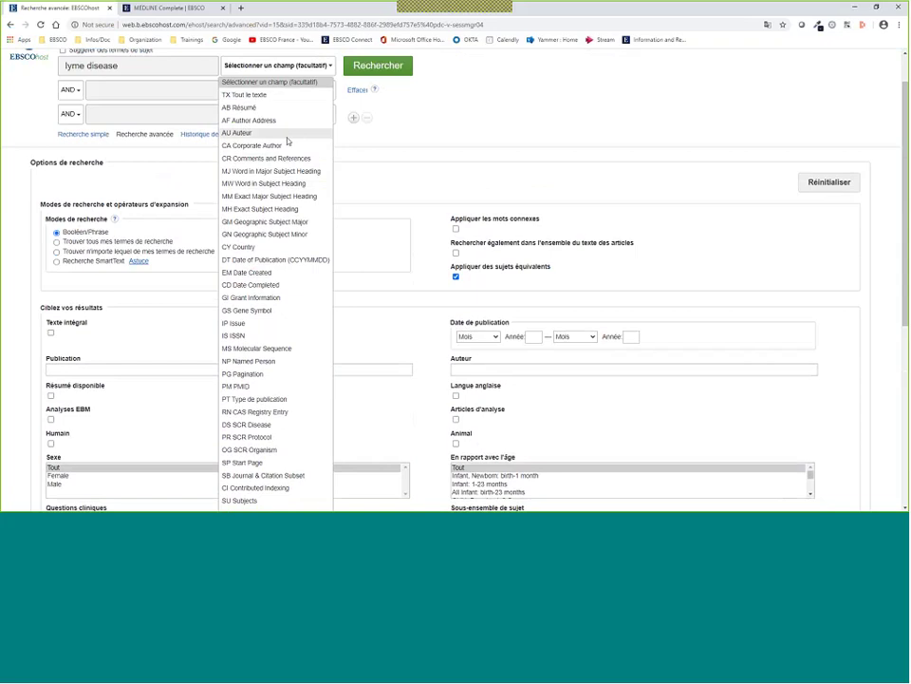
scroll(288, 140, "down", 2)
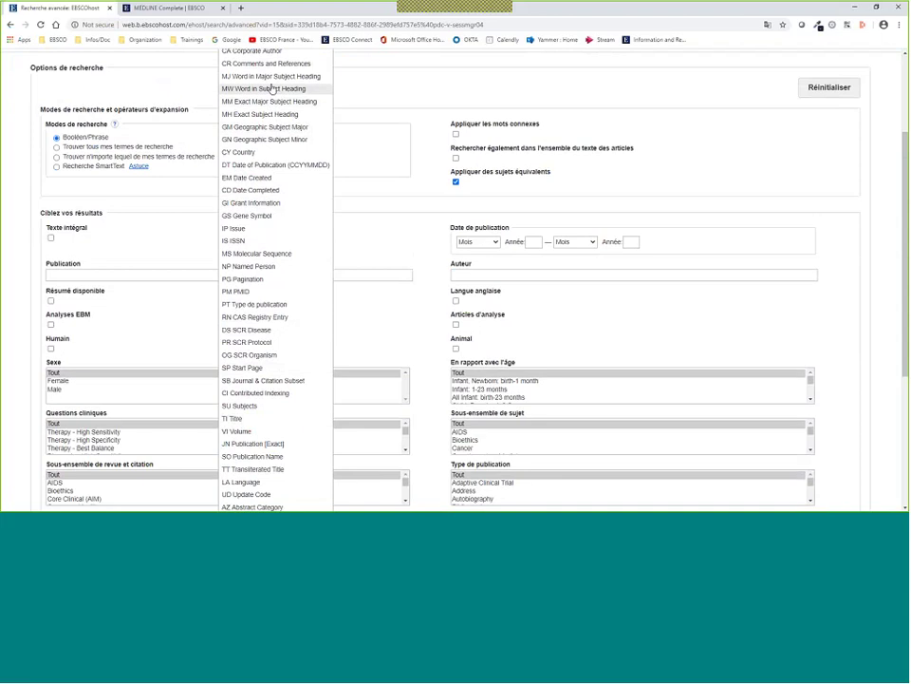
scroll(272, 88, "up", 3)
left_click(522, 166)
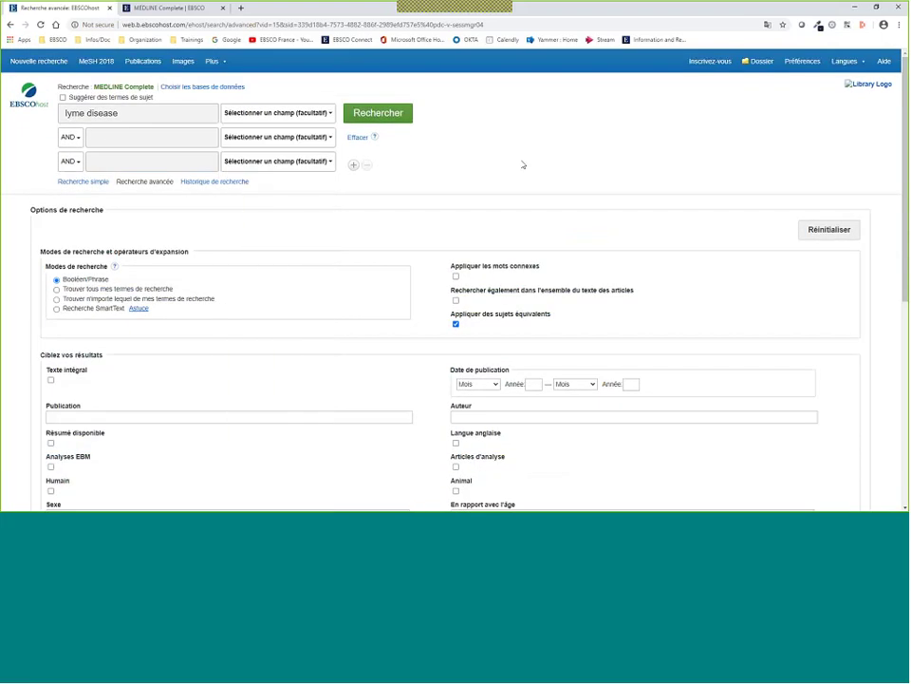
Step: Add CINAHL Complete to the databases searched alongside MEDLINE Complete and display all selected databases
left_click(187, 90)
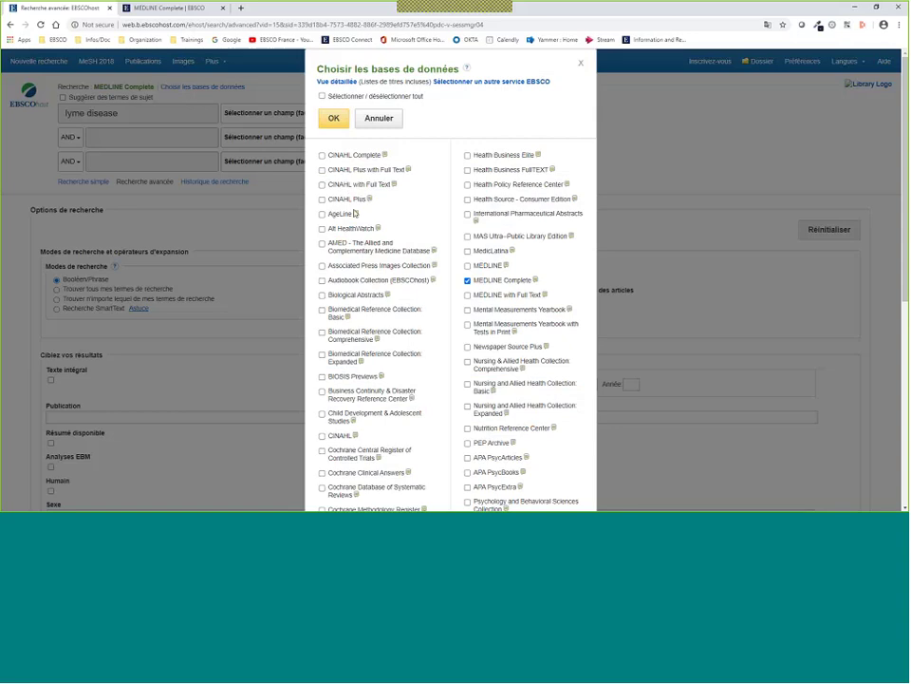
left_click(336, 119)
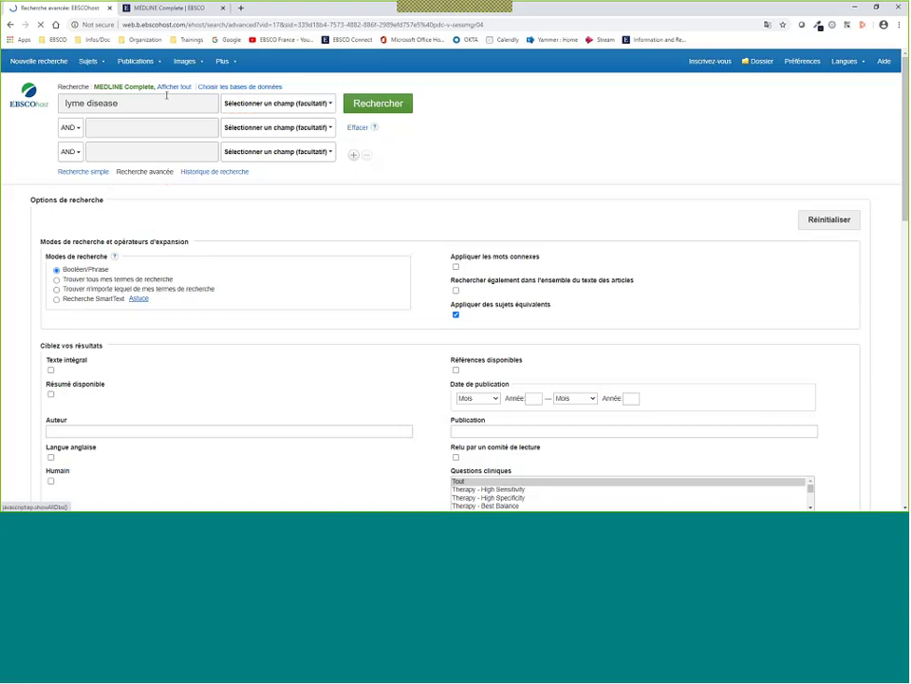
left_click(171, 87)
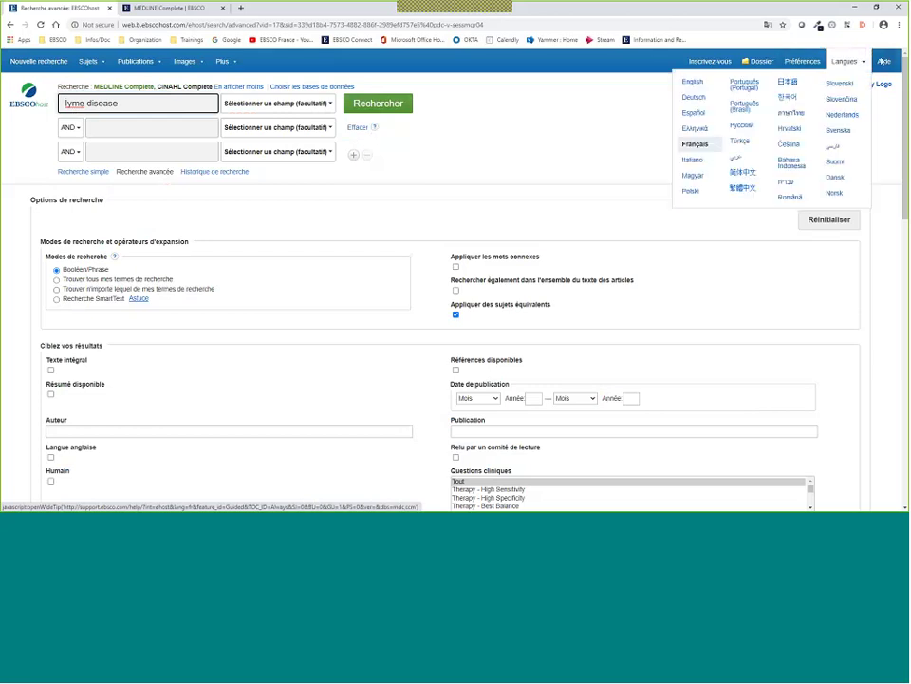
Step: Open the EBSCOhost help, widen its window and bring up the database help page for MEDLINE Complete
left_click(886, 62)
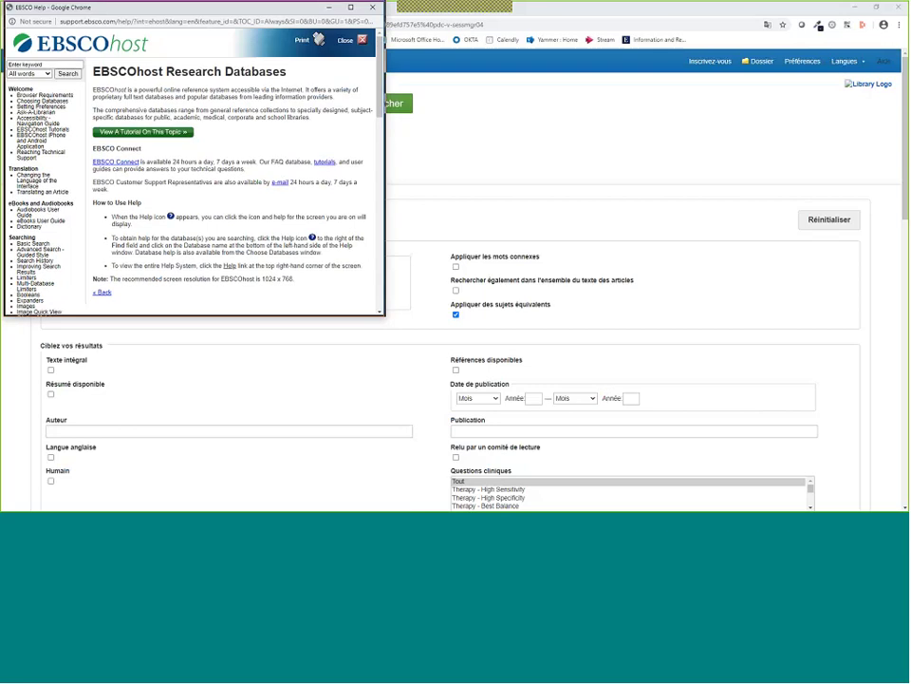
left_click_drag(384, 190, 529, 190)
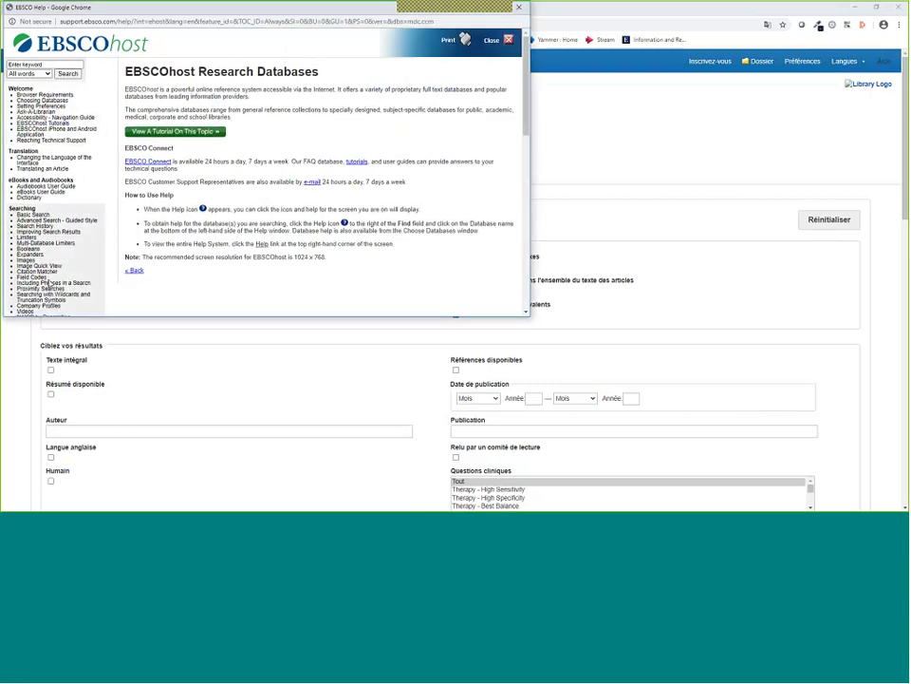
scroll(49, 276, "down", 5)
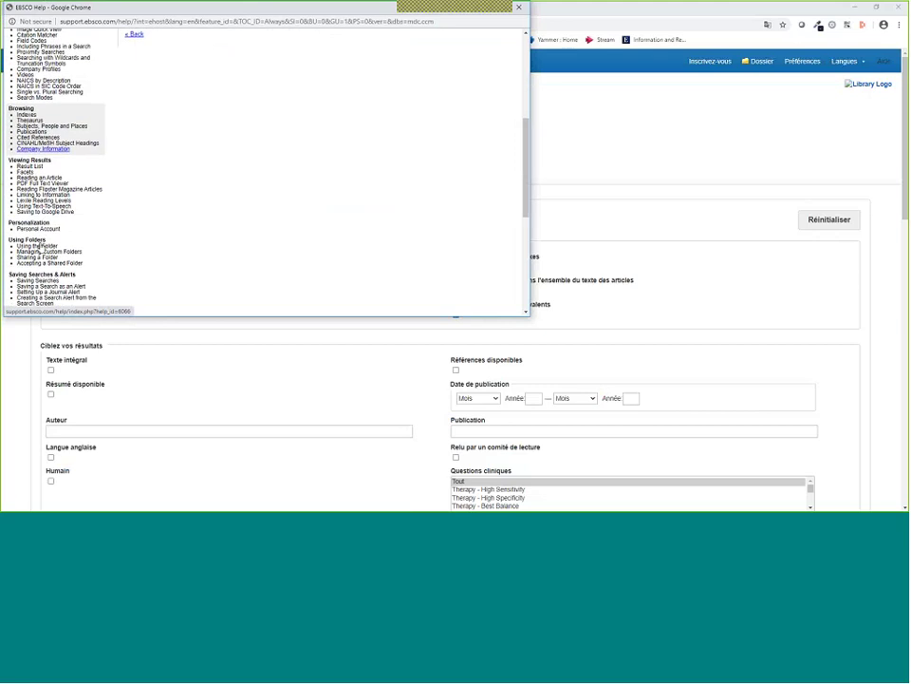
scroll(52, 226, "down", 6)
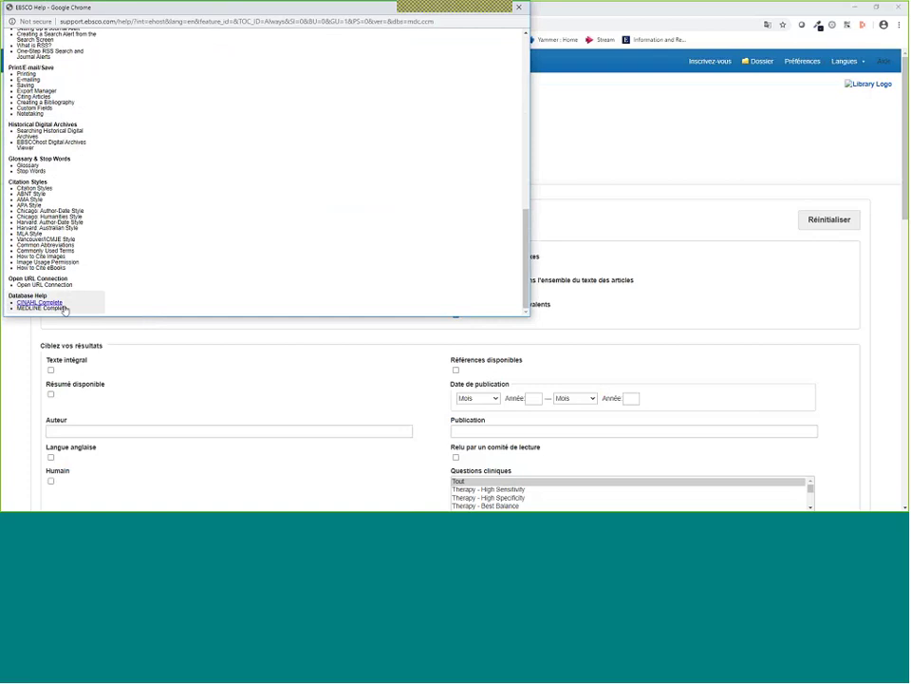
left_click_drag(79, 314, 16, 309)
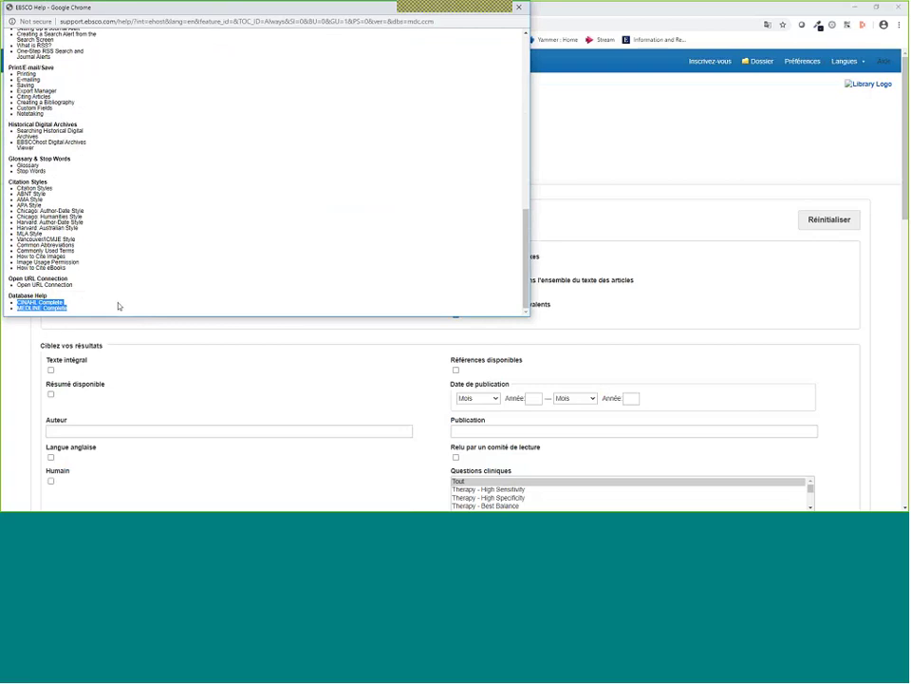
left_click(75, 313)
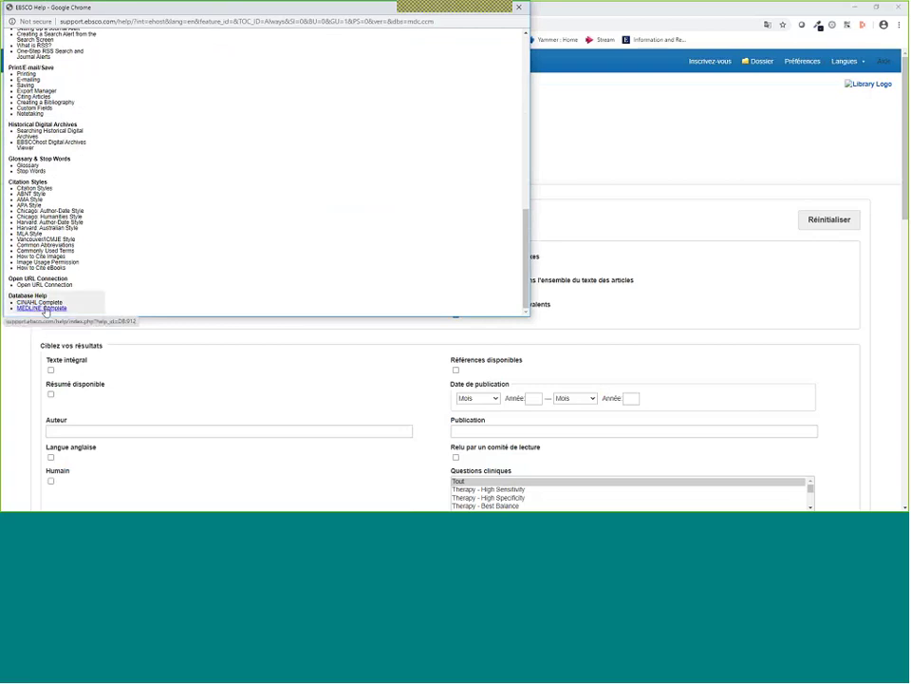
left_click(58, 309)
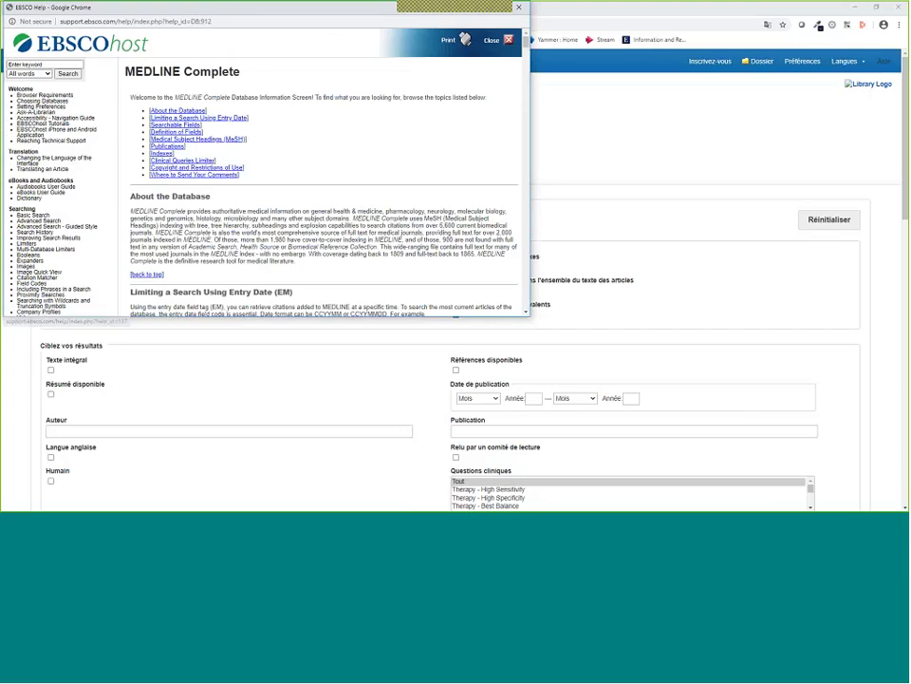
Step: Go to the Searchable Fields section of the MEDLINE Complete help and highlight the default fields for unqualified searches
left_click(178, 130)
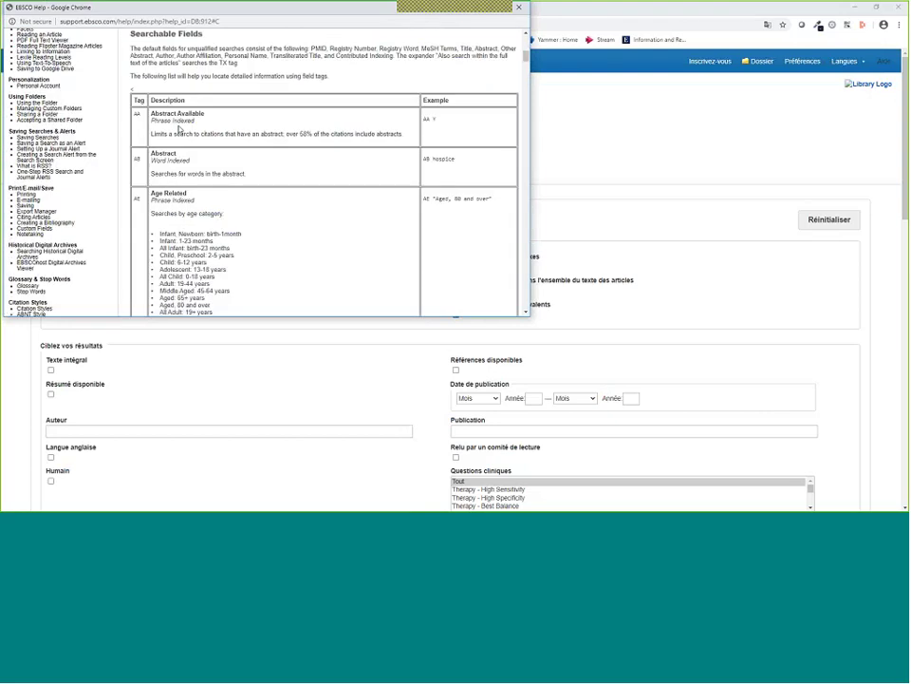
left_click_drag(143, 49, 243, 54)
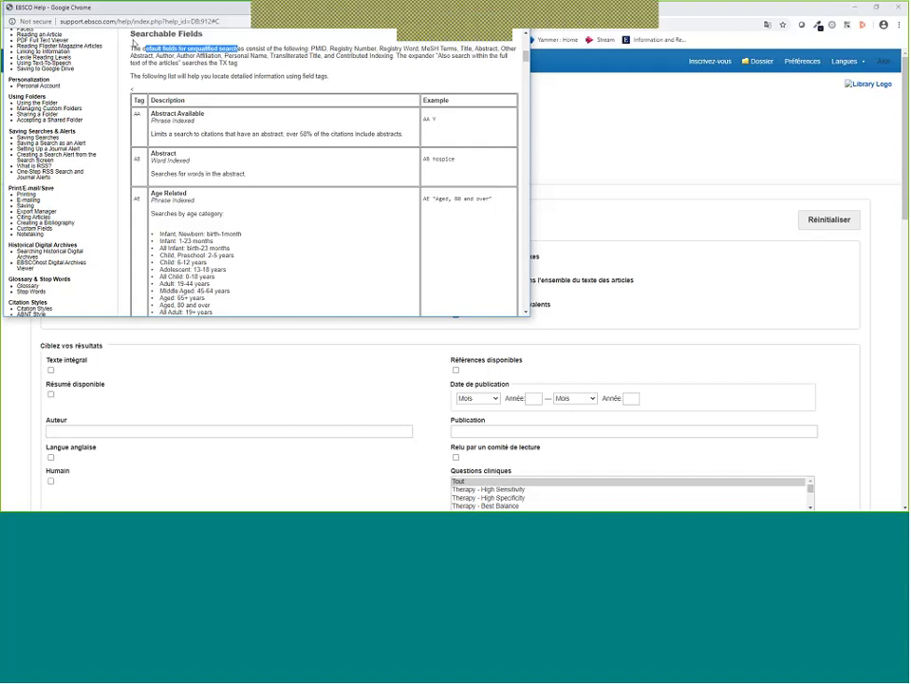
left_click_drag(190, 8, 553, 149)
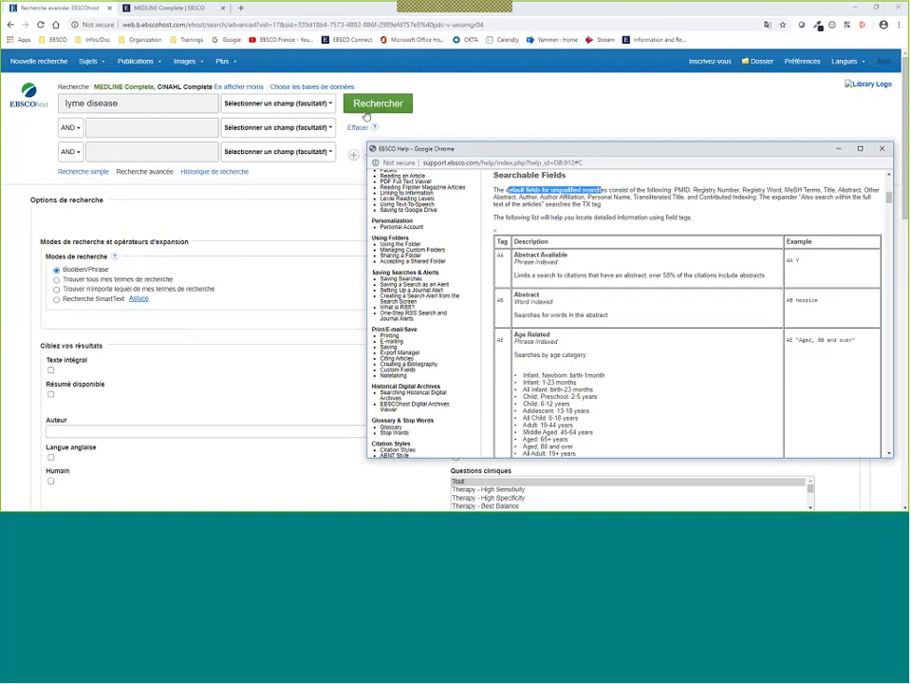
left_click_drag(379, 148, 356, 147)
left_click(111, 60)
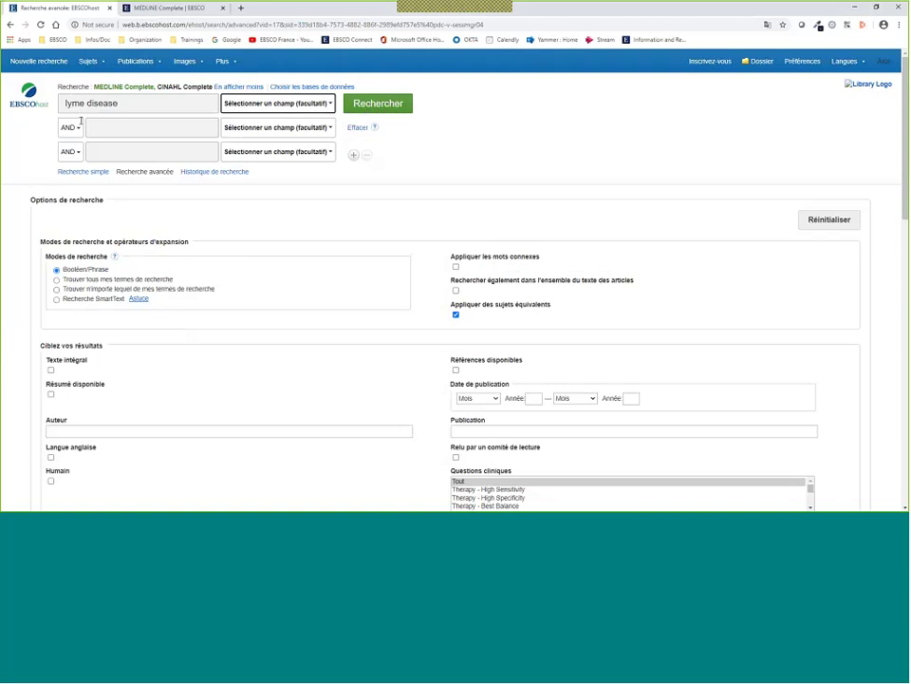
key("alt+Tab")
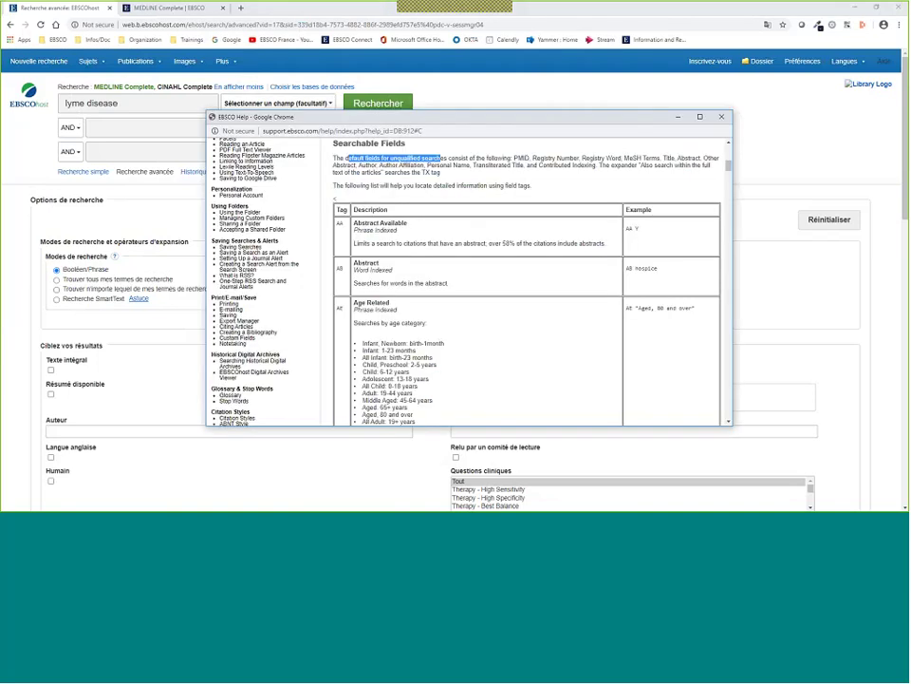
left_click(518, 156)
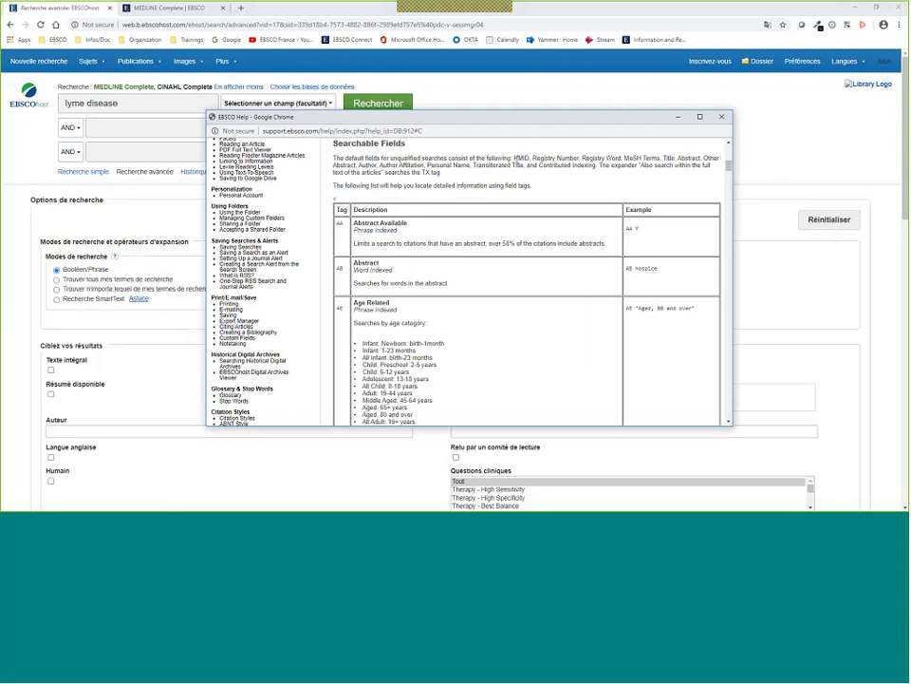
left_click_drag(518, 157, 566, 168)
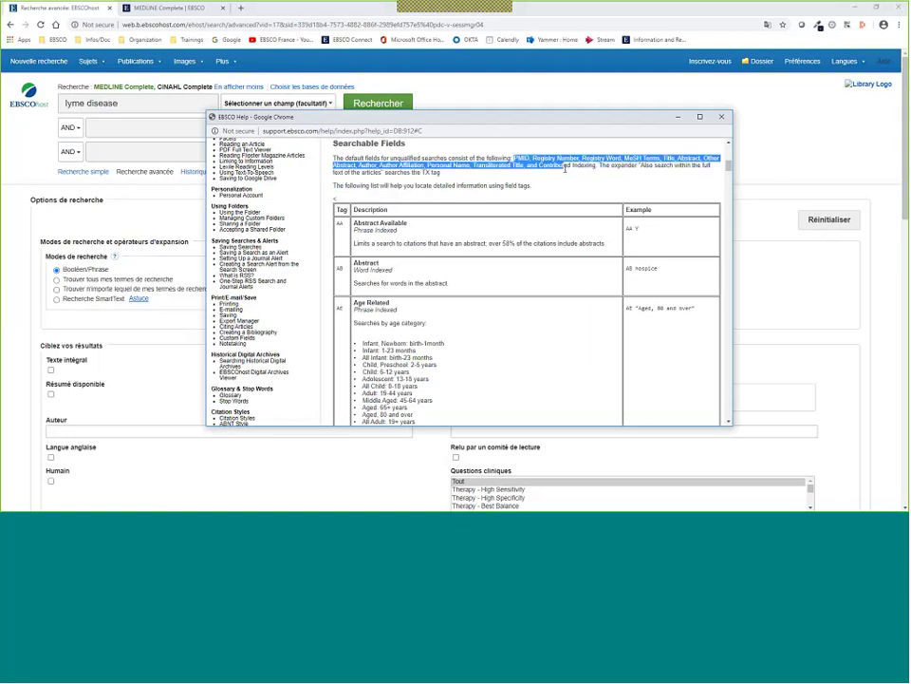
Step: Skim the MEDLINE Complete field tags, and open the Searchable Fields section of the CINAHL Complete help
left_click_drag(728, 164, 727, 418)
scroll(298, 221, "up", 10)
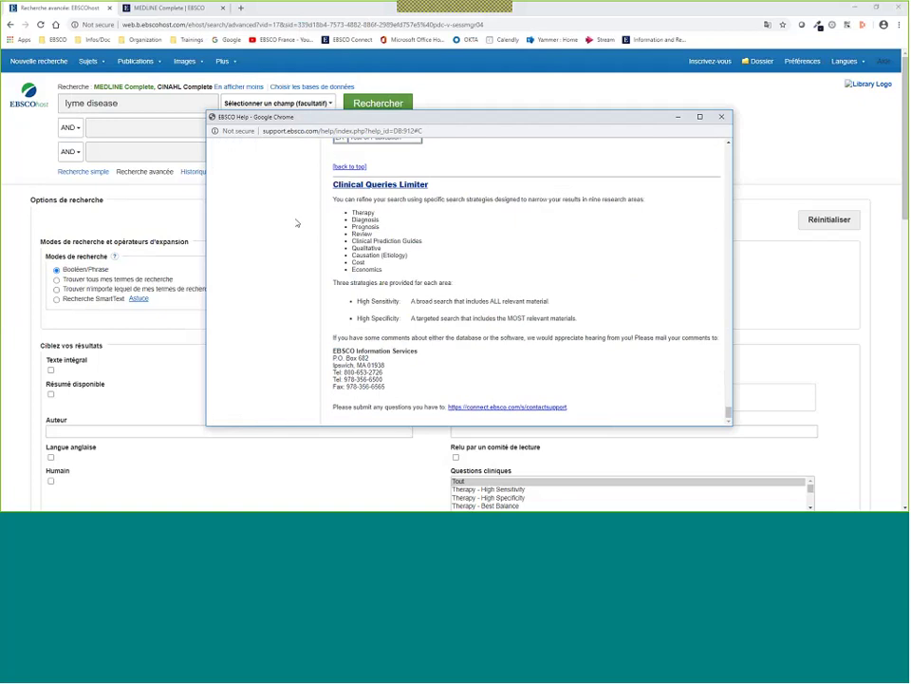
scroll(297, 222, "up", 5)
scroll(296, 222, "up", 20)
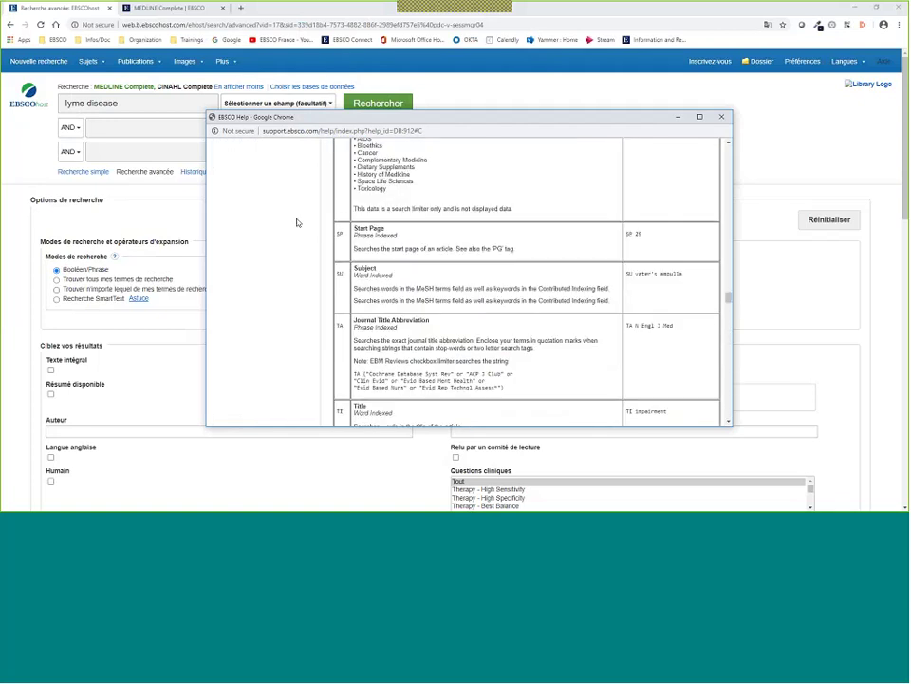
scroll(301, 225, "up", 10)
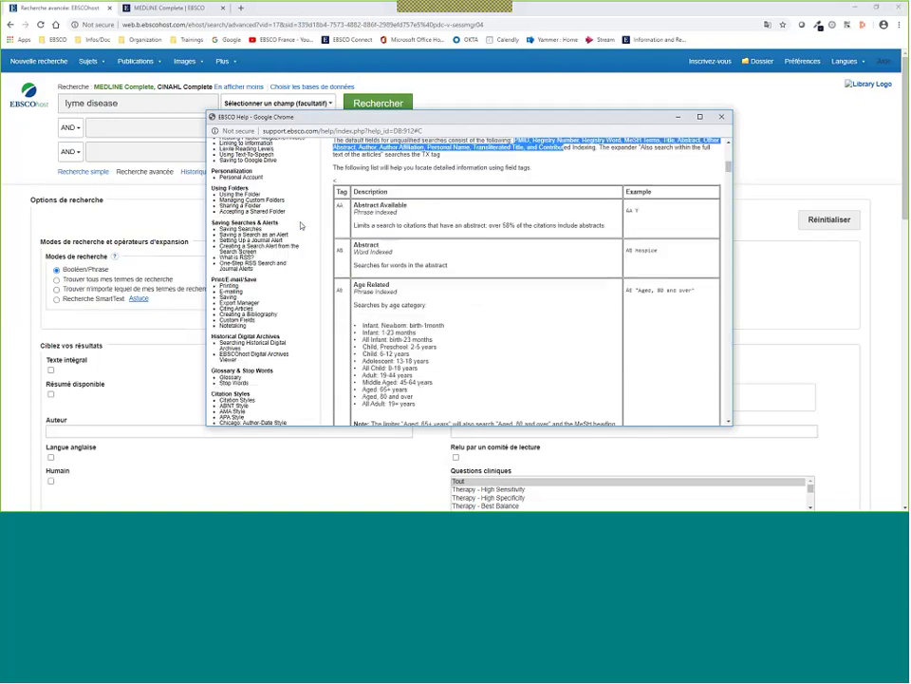
scroll(301, 225, "down", 6)
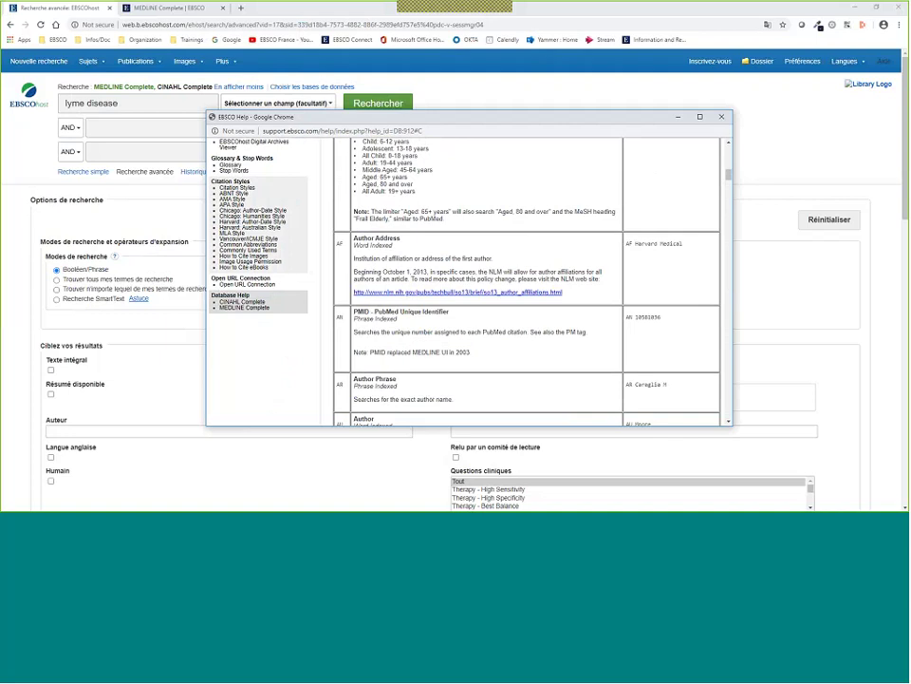
left_click(254, 303)
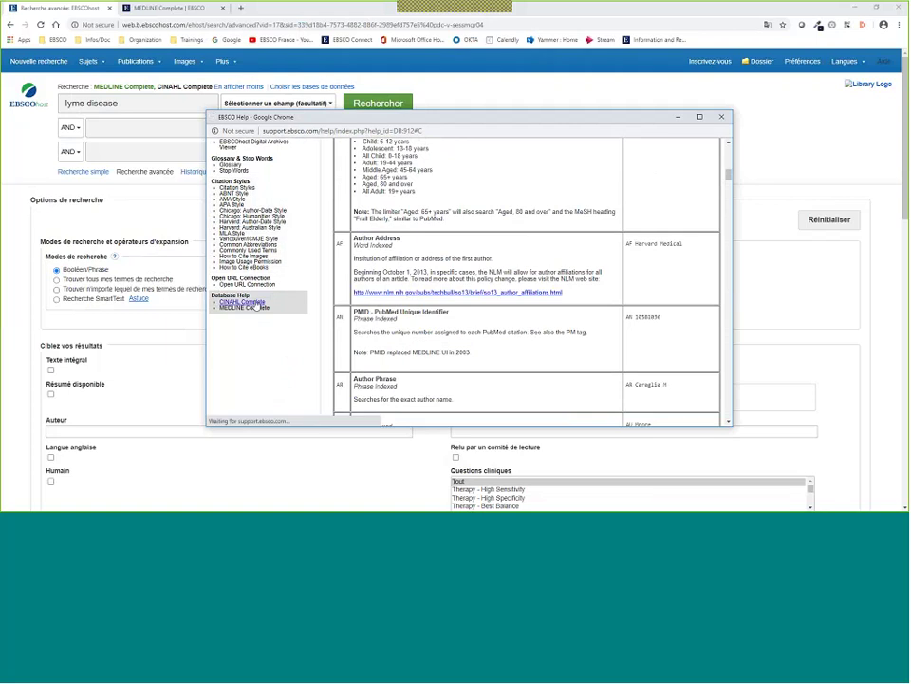
left_click(394, 246)
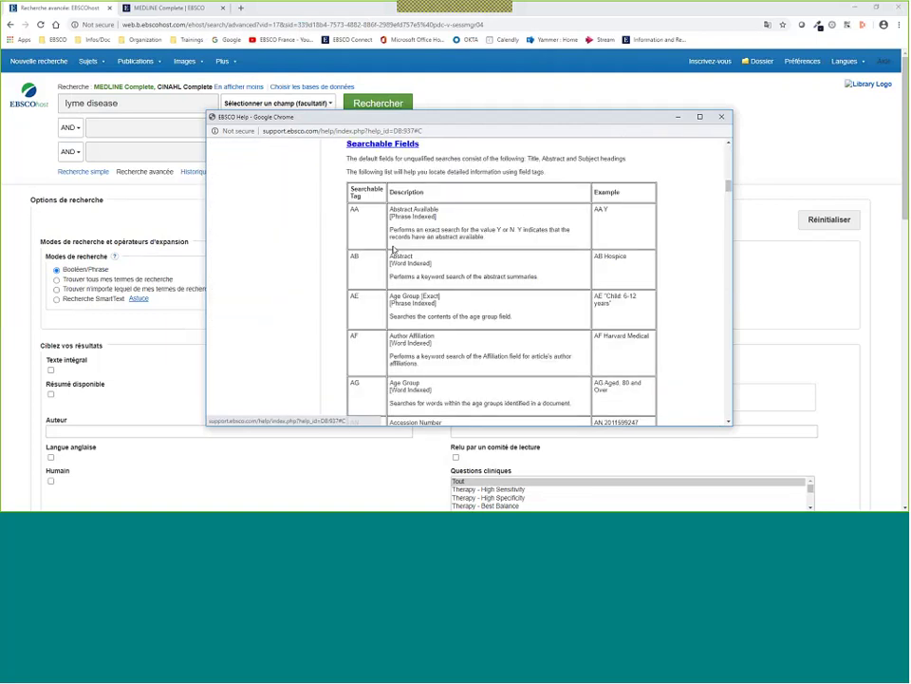
Step: Examine the default fields for unqualified searches and the field tag table in the CINAHL Complete help
left_click_drag(528, 159, 567, 158)
left_click(659, 163)
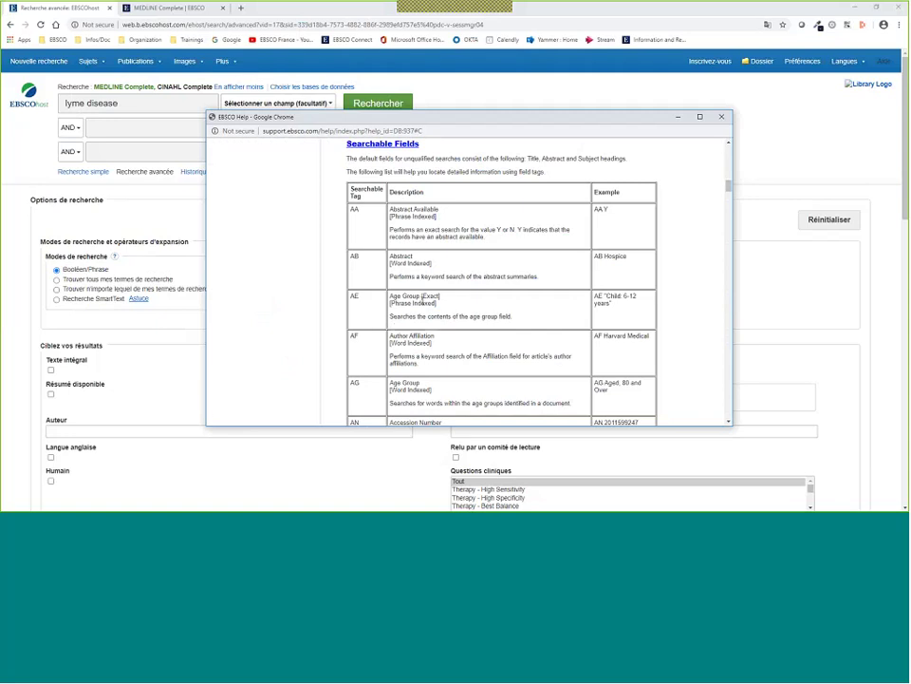
scroll(408, 319, "down", 2)
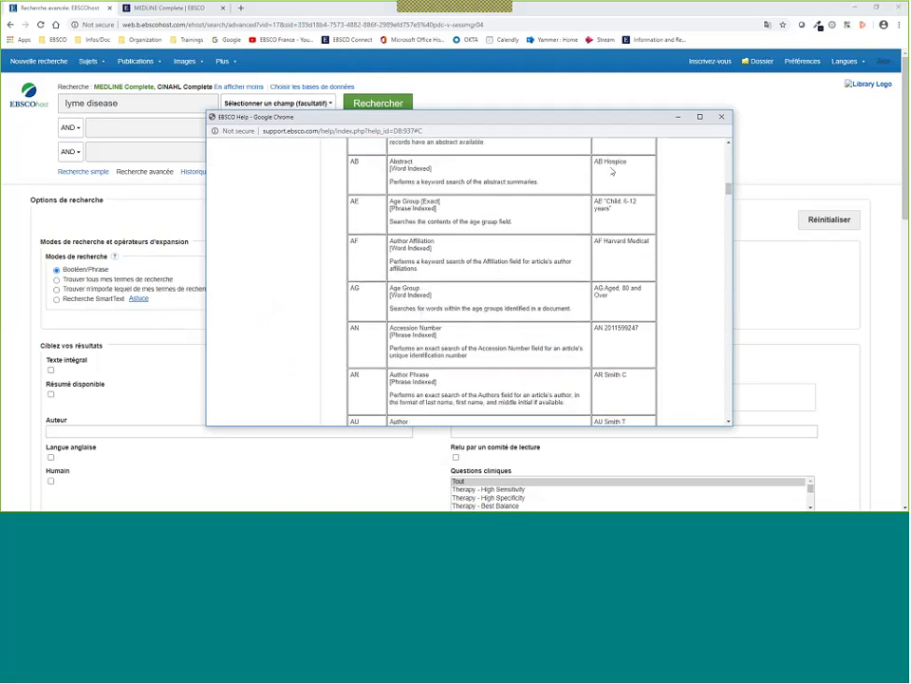
Step: Close the help window, check the search fields shared by both databases, and limit the search to MEDLINE Complete by deselecting CINAHL Complete
left_click(722, 116)
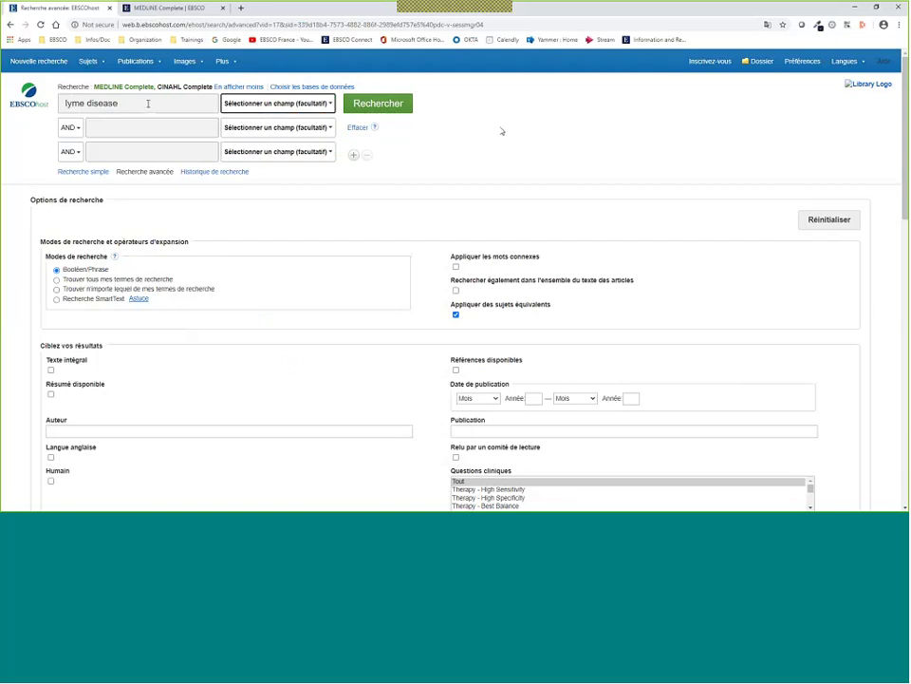
left_click(249, 102)
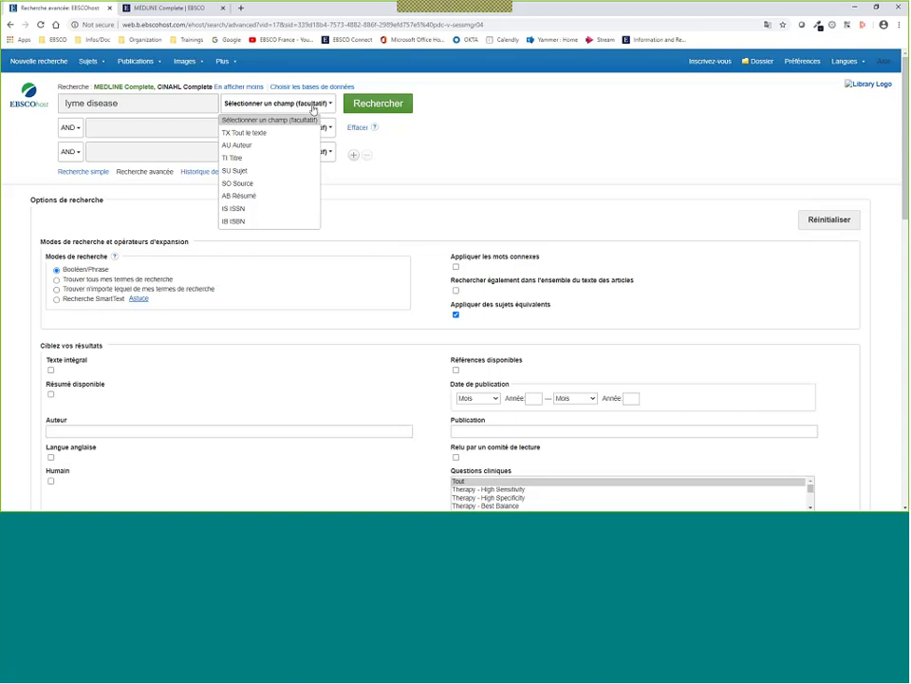
left_click(277, 90)
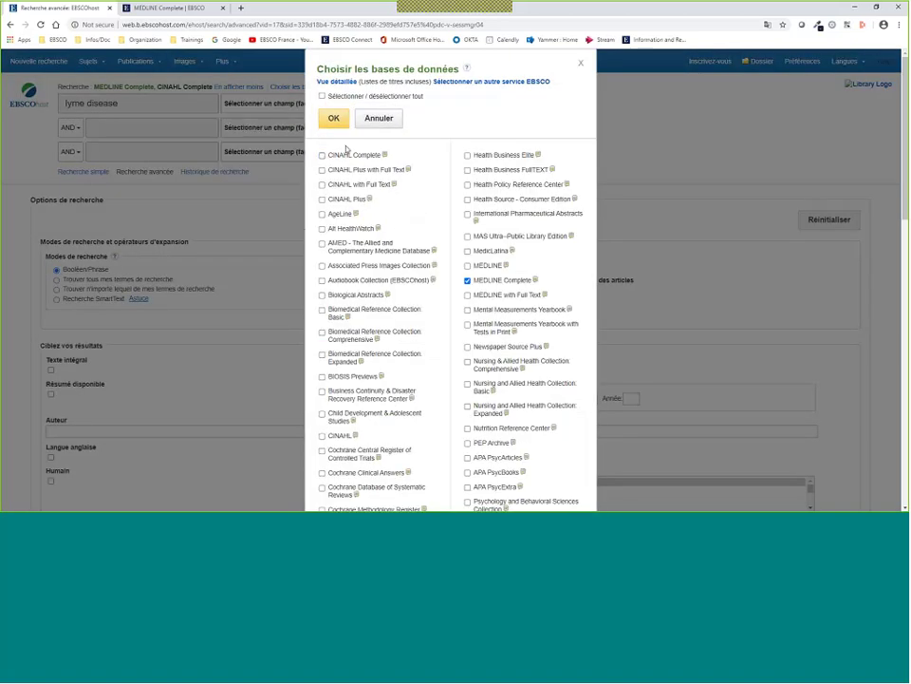
left_click(334, 121)
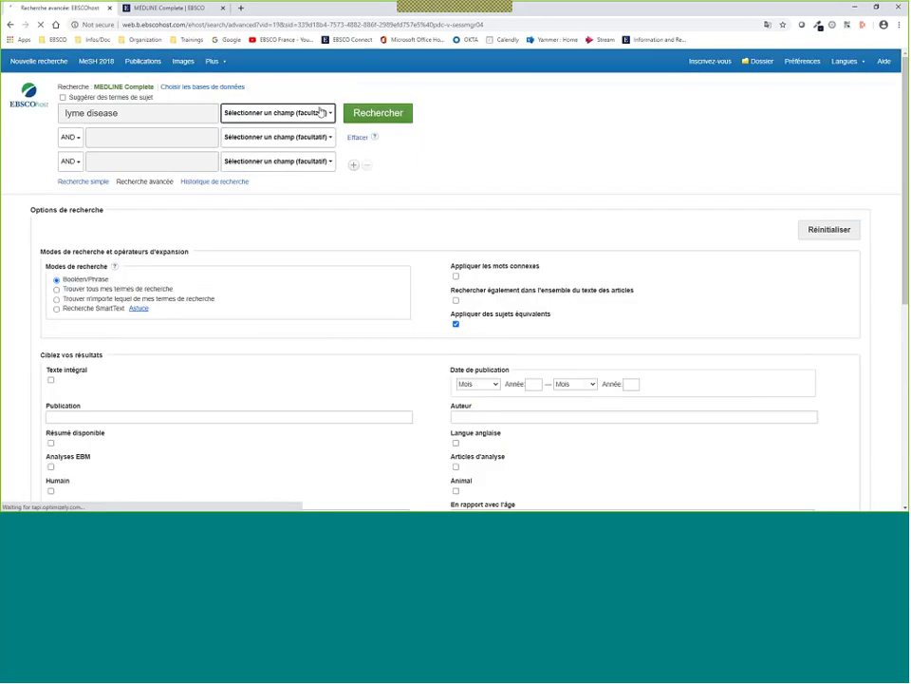
Step: Examine the full list of search fields available for MEDLINE Complete in the first search row
left_click(330, 115)
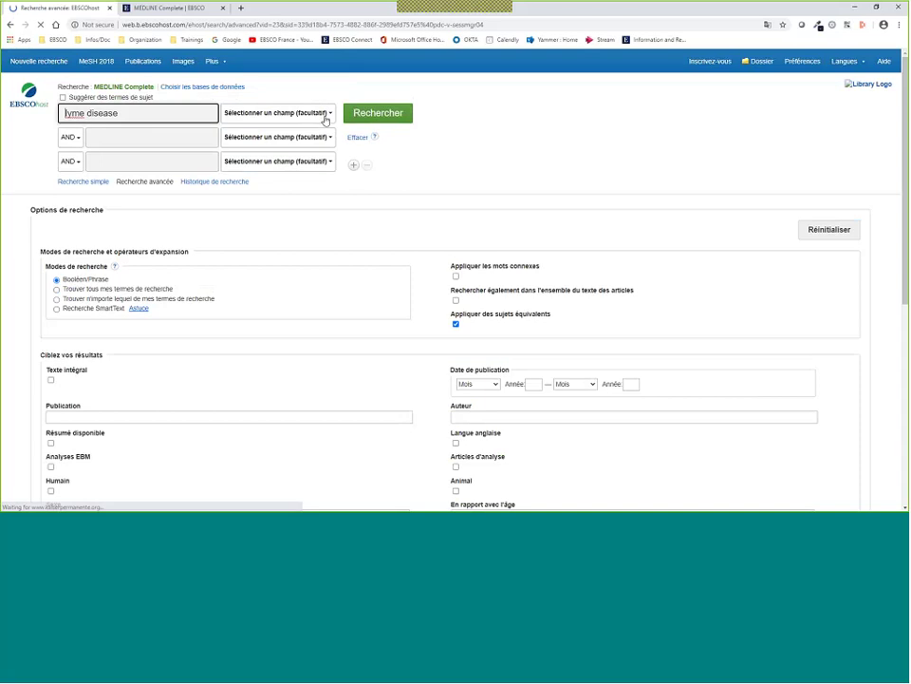
left_click(327, 118)
left_click(326, 116)
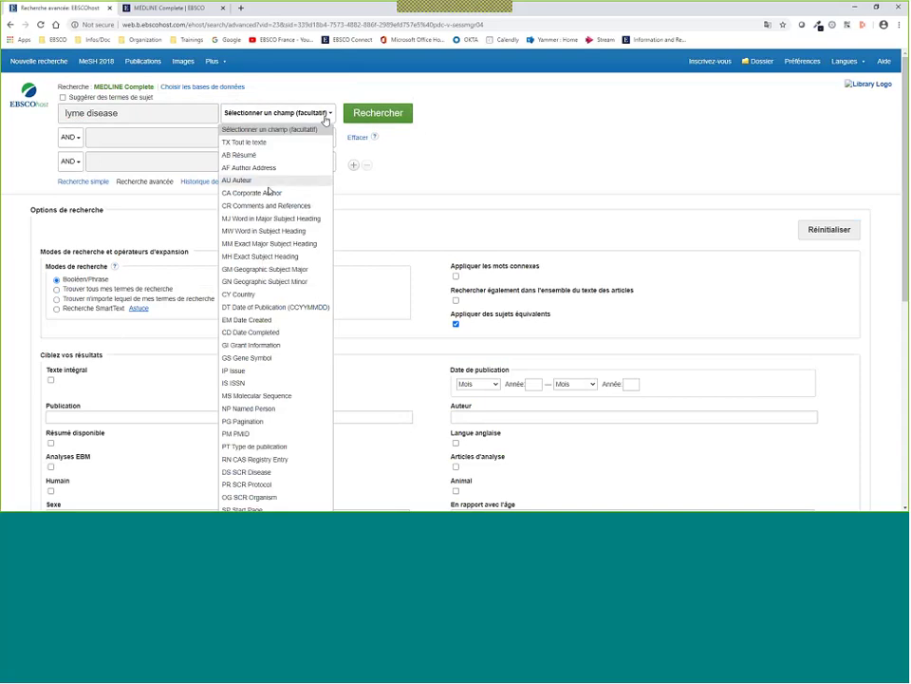
scroll(269, 191, "down", 3)
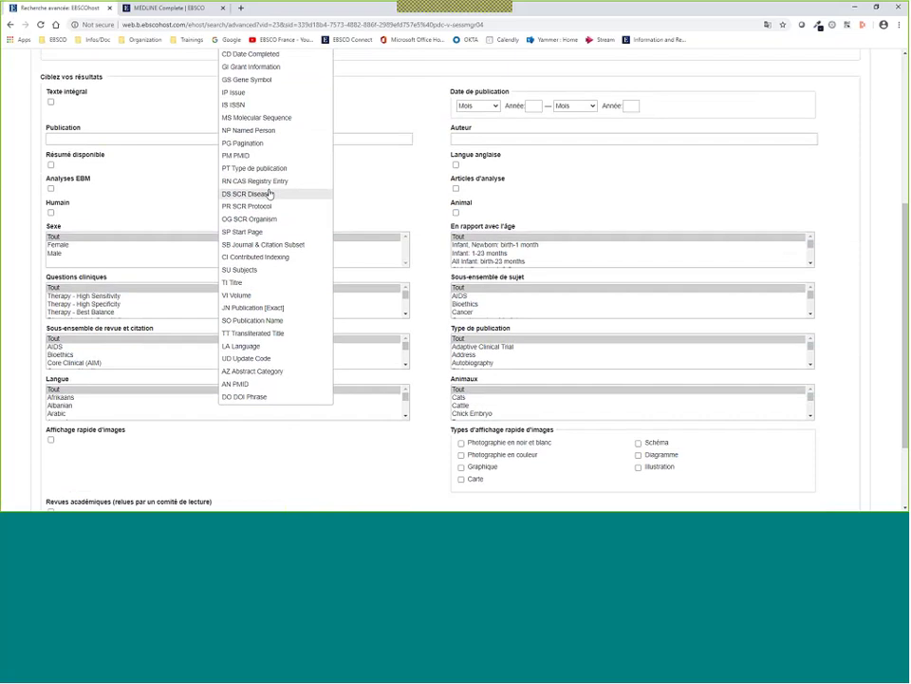
scroll(269, 193, "up", 3)
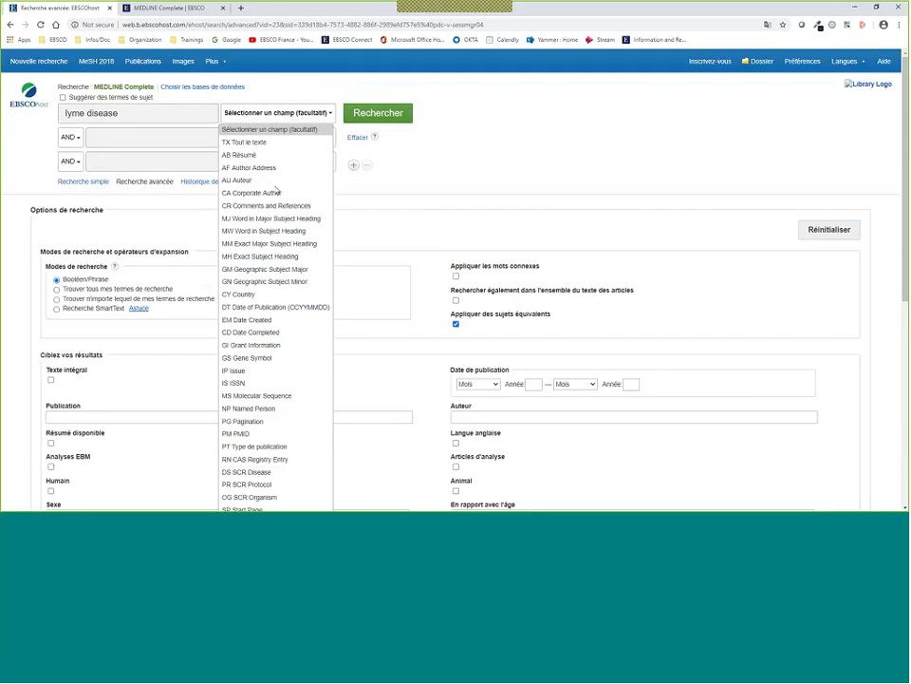
left_click(504, 153)
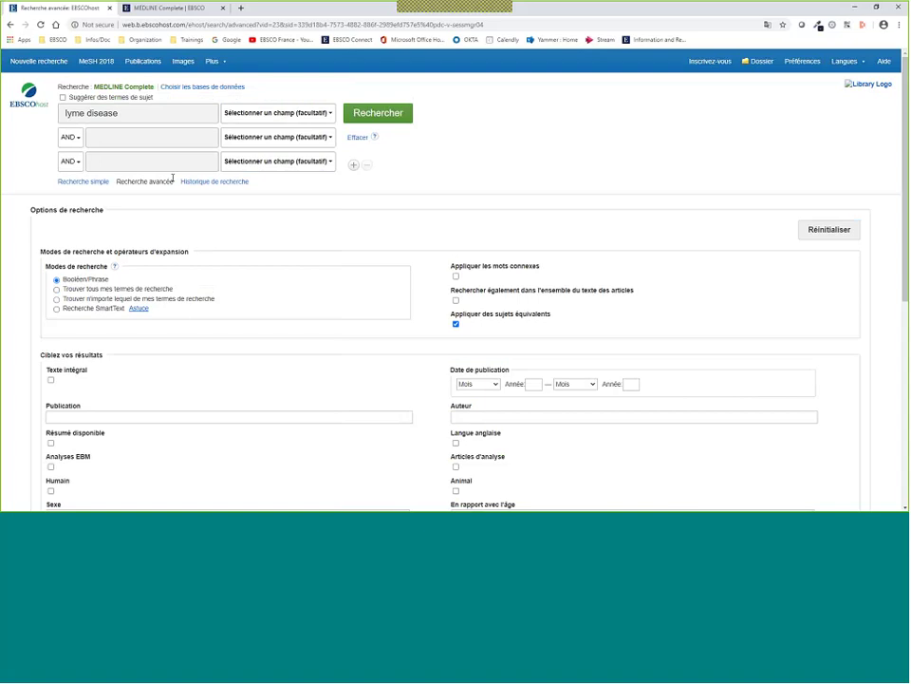
Step: Review the result limiters offered for MEDLINE Complete and turn on the Analyses EBM limiter
scroll(162, 178, "down", 2)
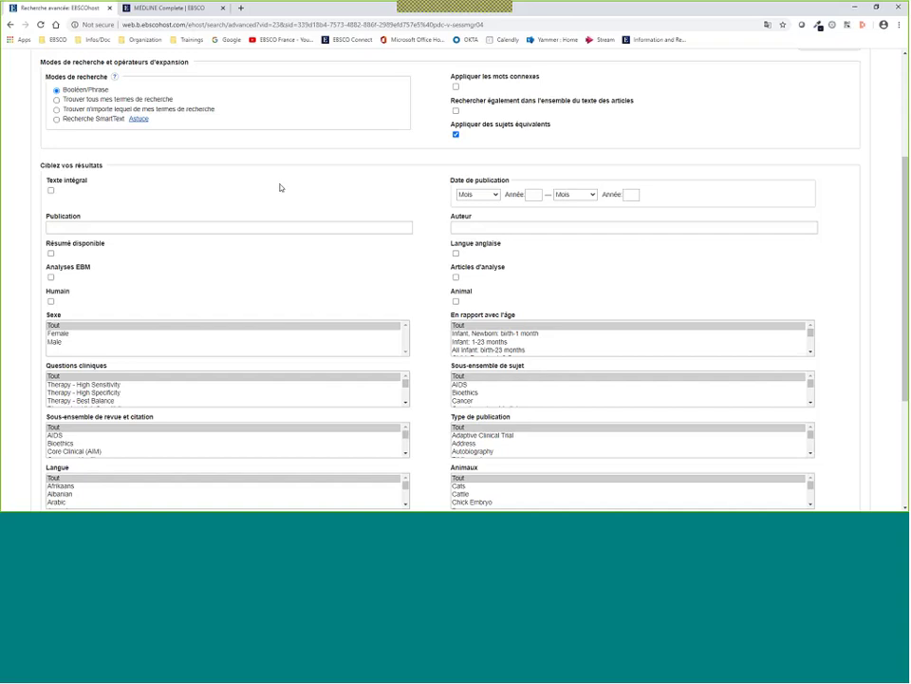
scroll(280, 187, "up", 3)
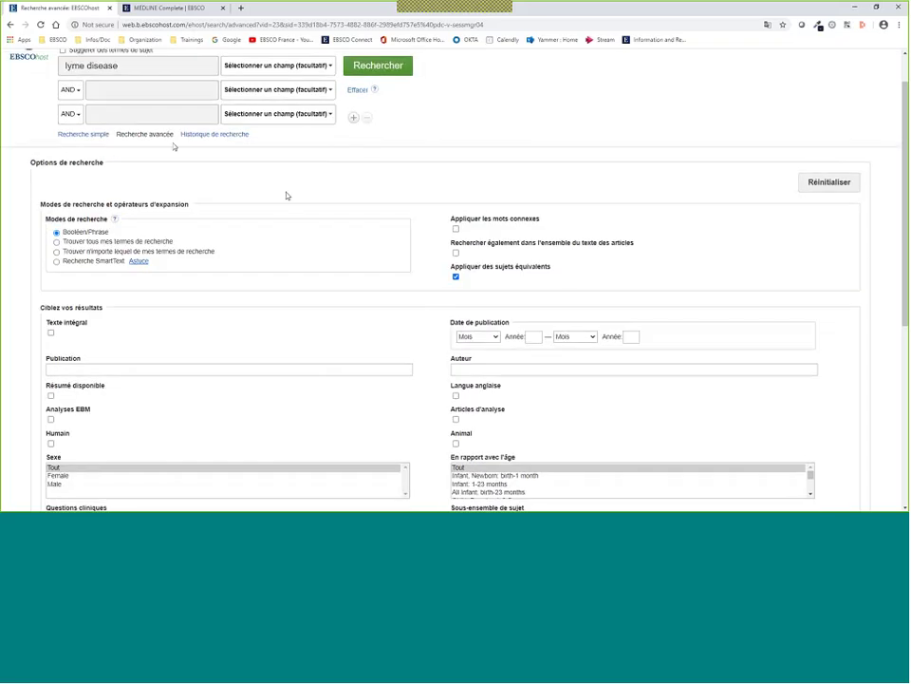
scroll(400, 277, "down", 5)
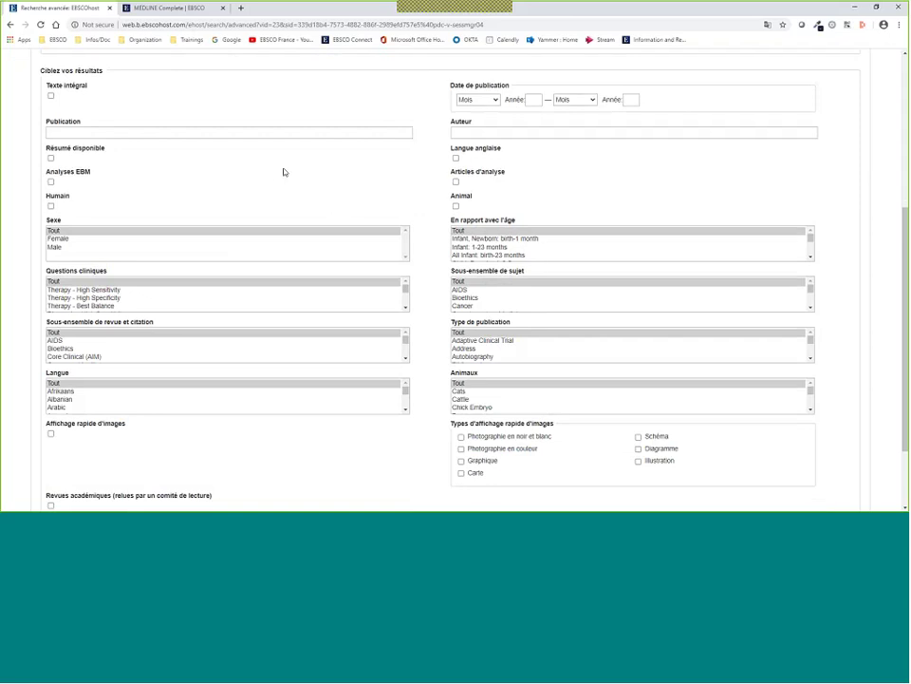
scroll(274, 158, "down", 1)
scroll(286, 183, "up", 2)
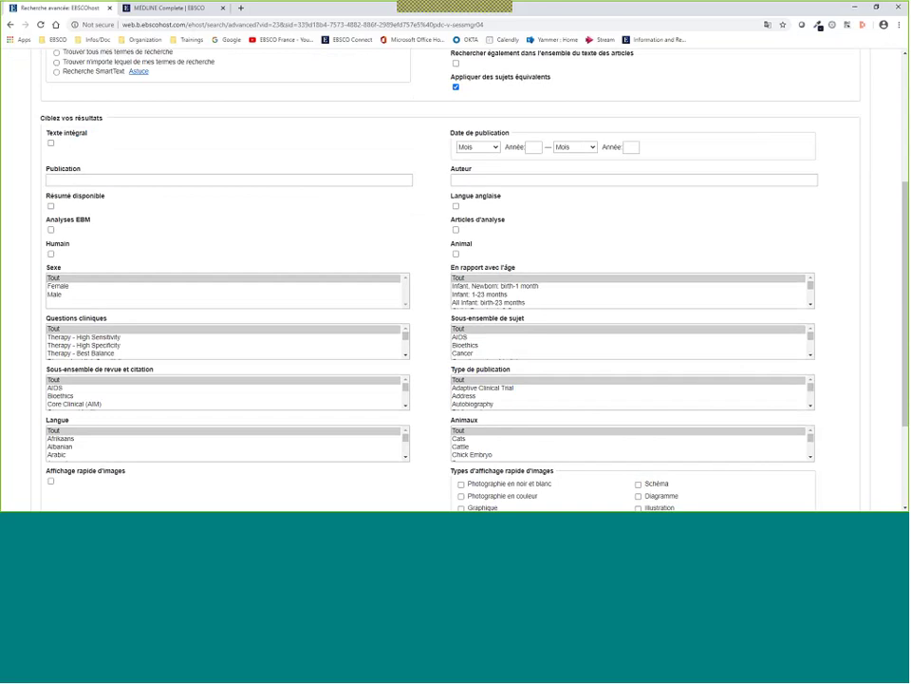
triple_click(54, 221)
scroll(181, 222, "down", 1)
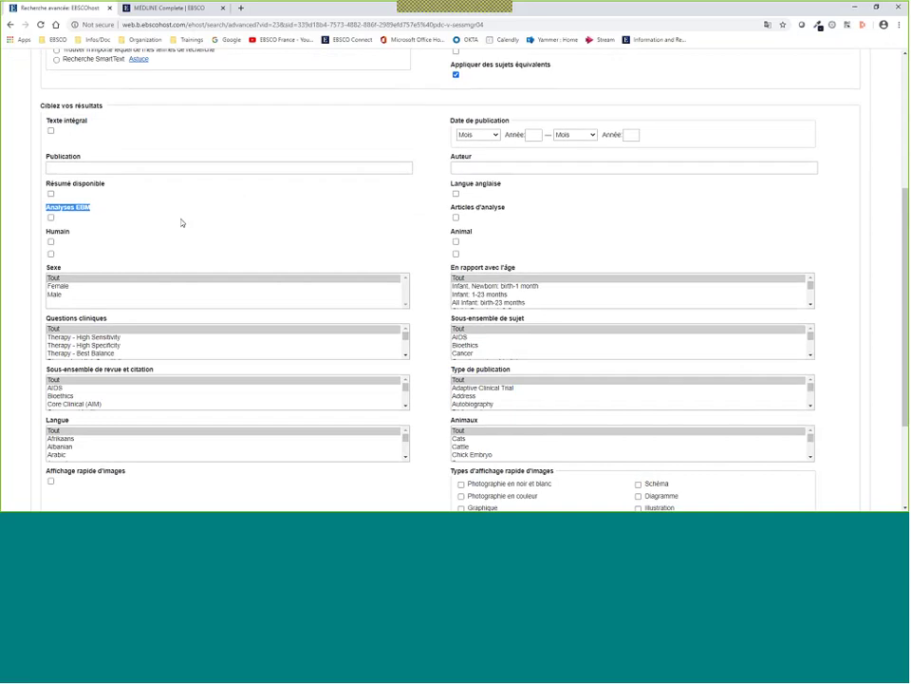
scroll(181, 222, "down", 1)
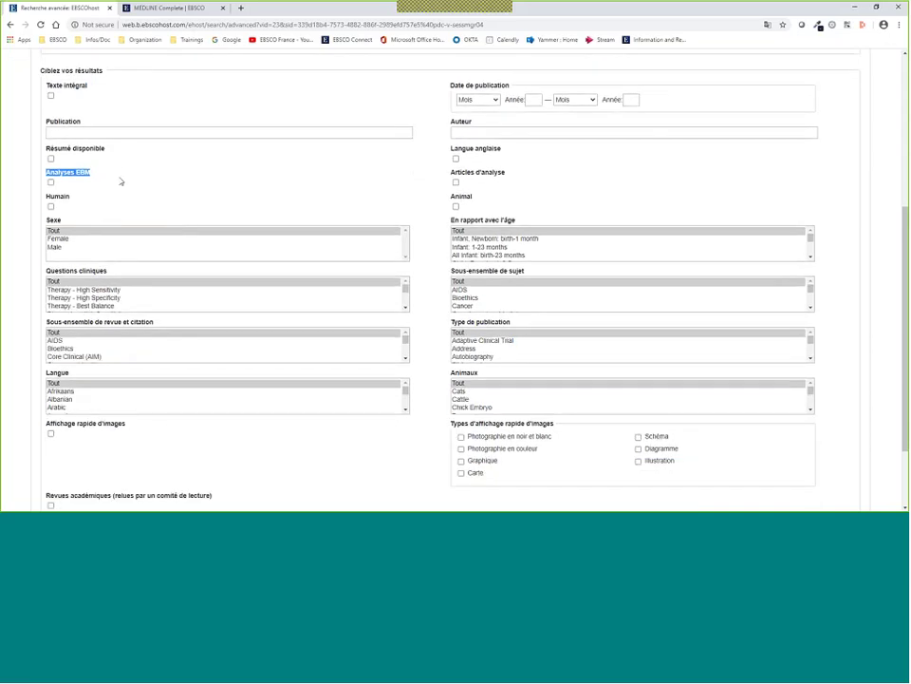
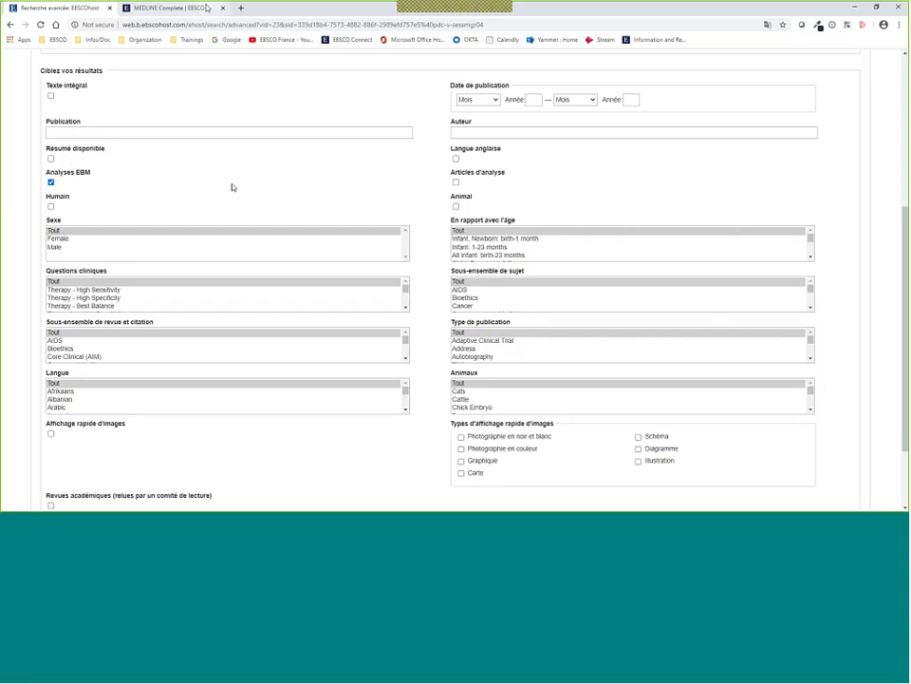
Step: Open the EBSCO Connect Ressources françaises bookmark in a new browser tab and skim the tutorials it offers
left_click(242, 8)
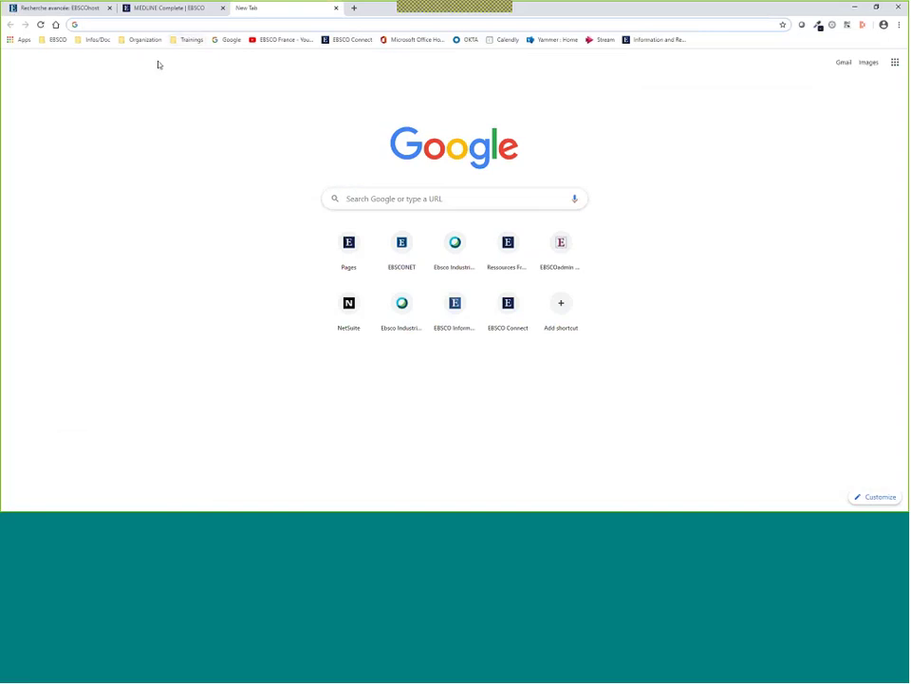
left_click(190, 40)
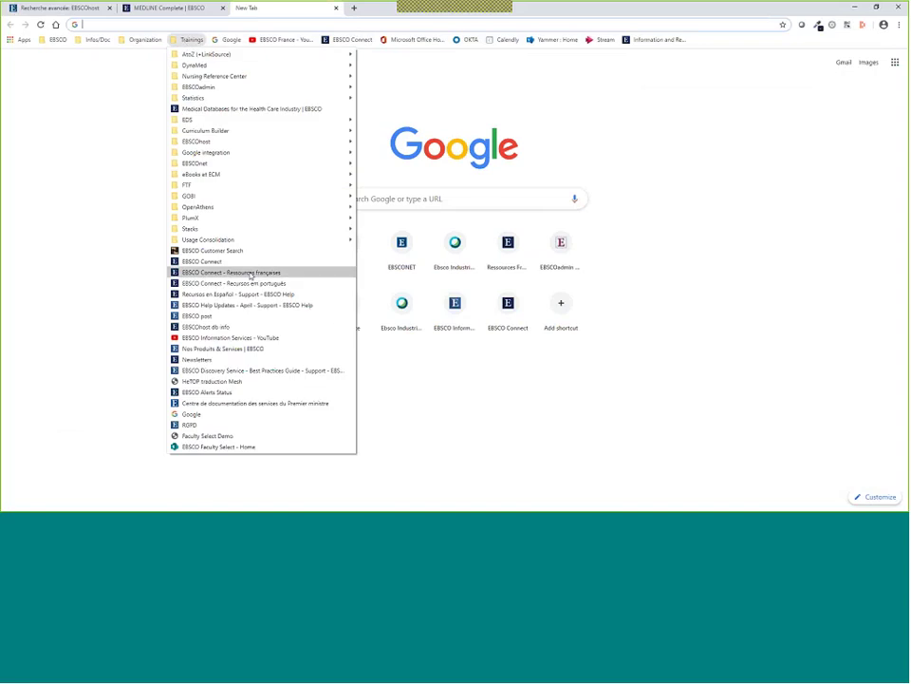
left_click(223, 272)
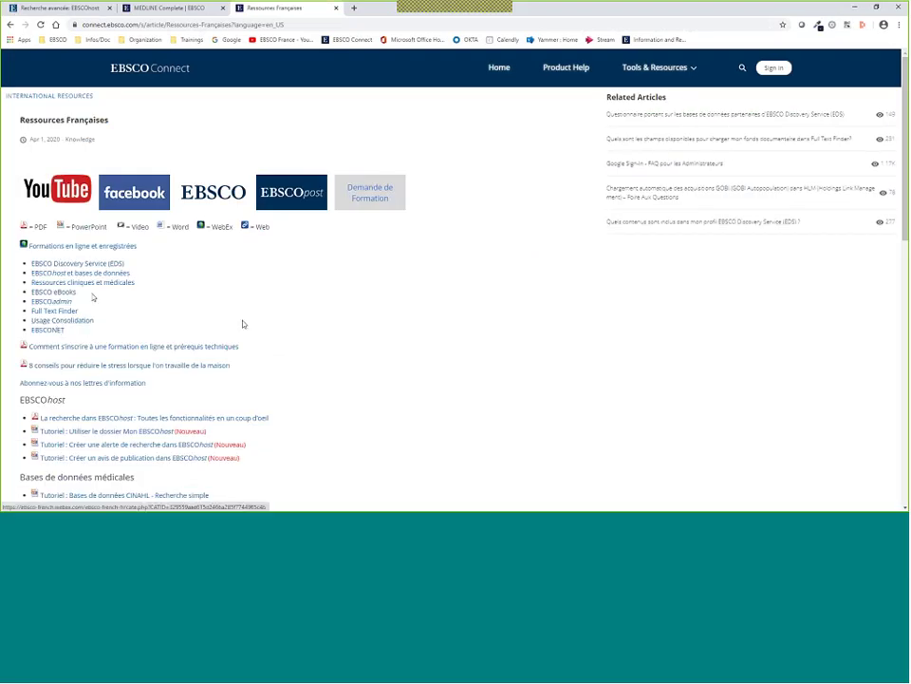
scroll(494, 299, "down", 3)
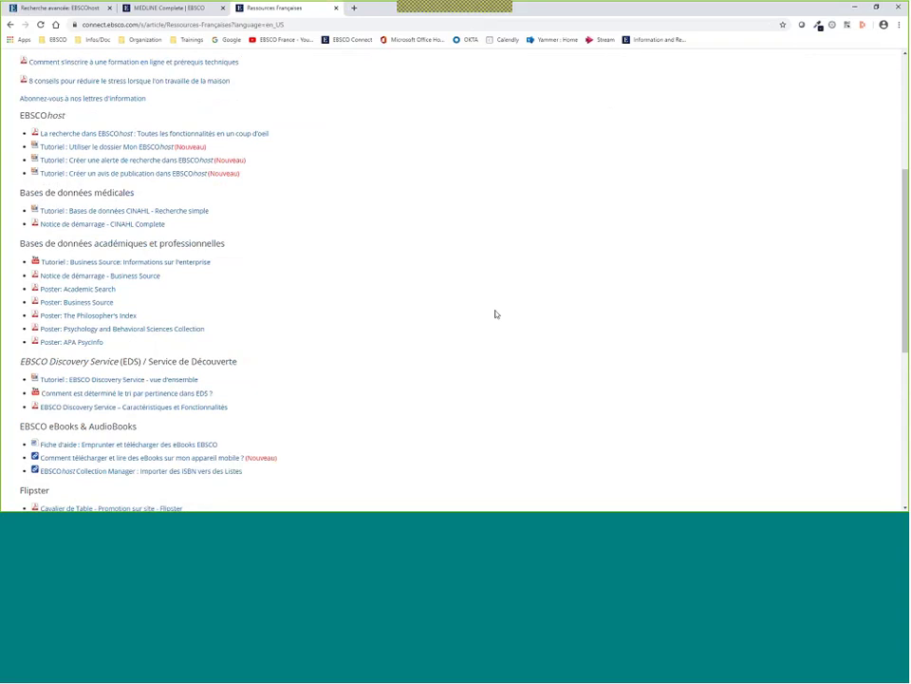
scroll(495, 314, "up", 3)
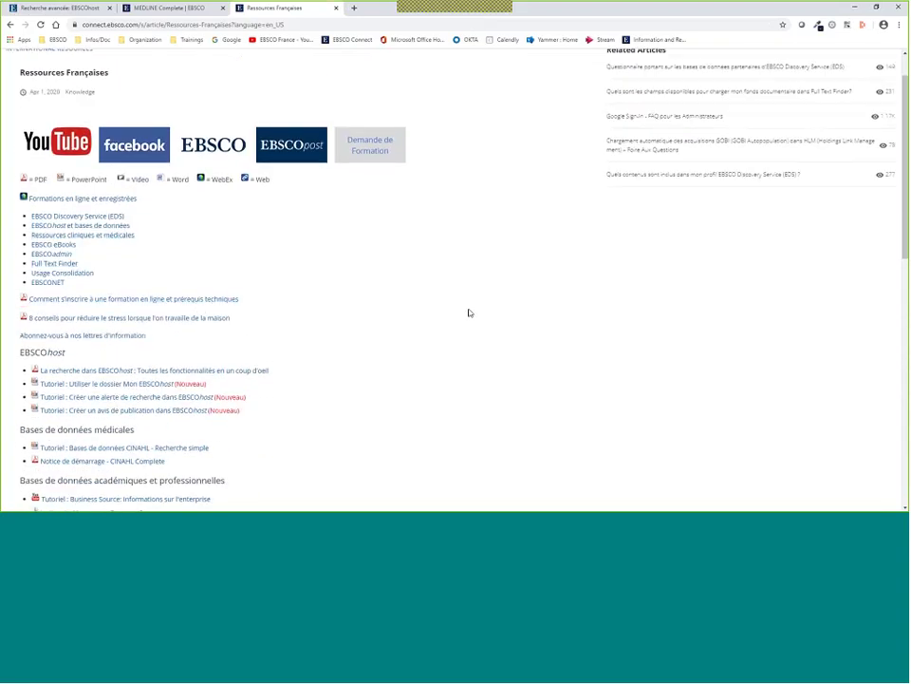
scroll(492, 319, "up", 1)
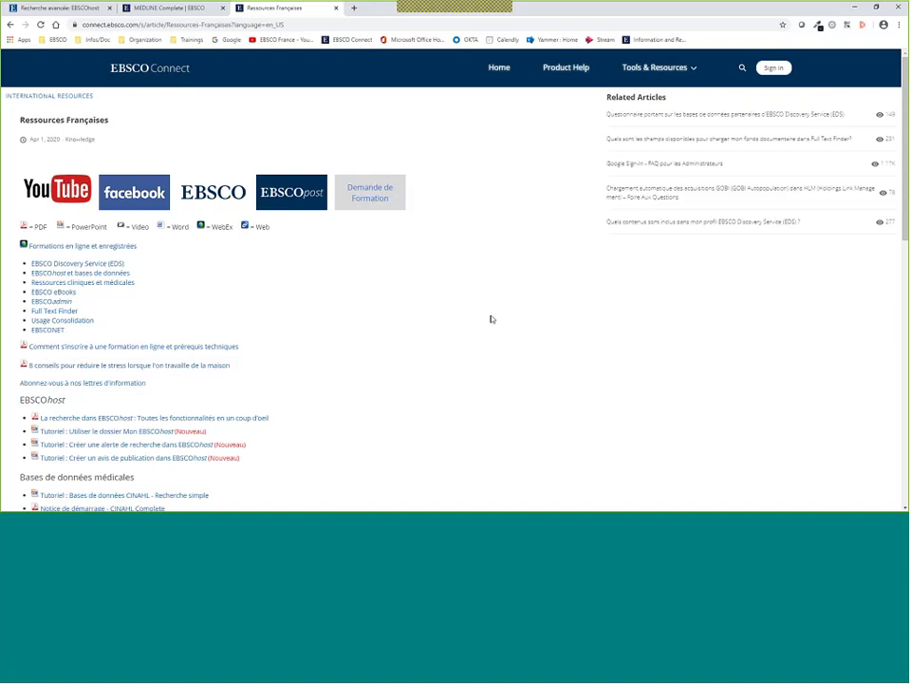
Step: Search EBSCO Connect for EBM, open the article on the EBM Reviews limiter in MEDLINE, and highlight its list of titles
left_click(742, 67)
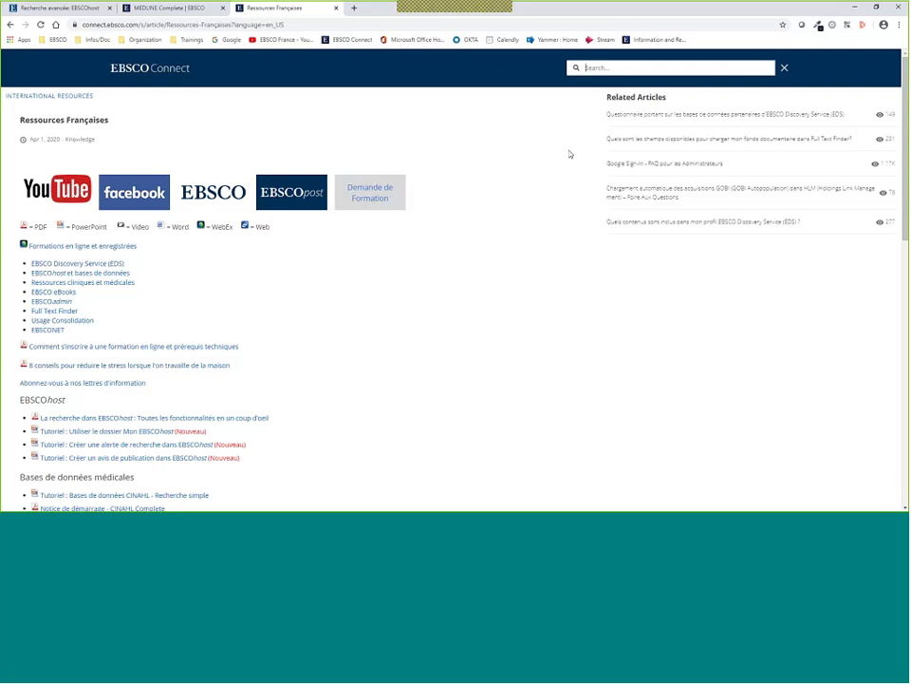
type("E")
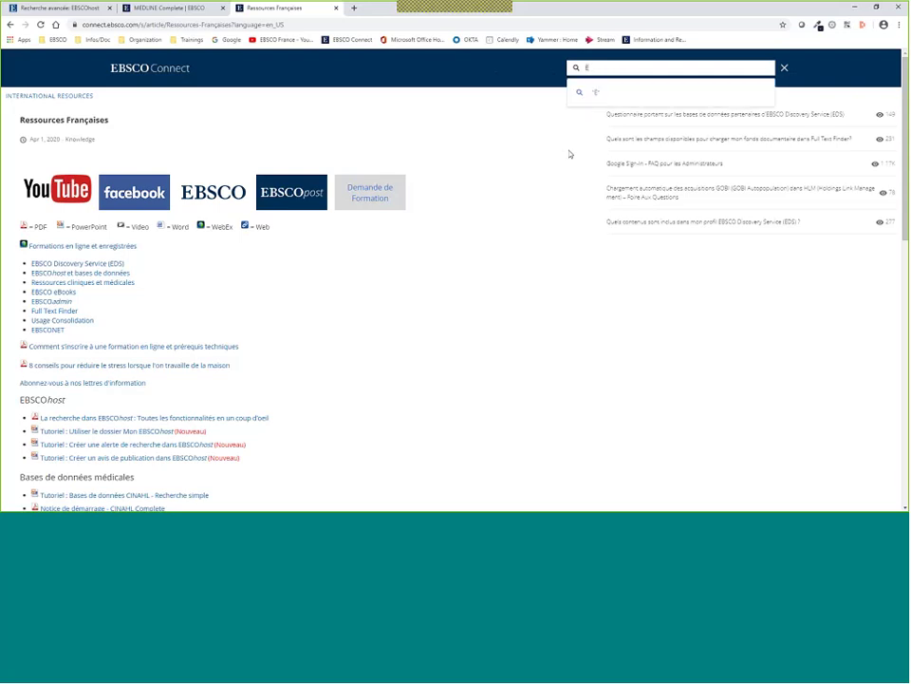
type("b")
key("BackSpace")
key("BackSpace")
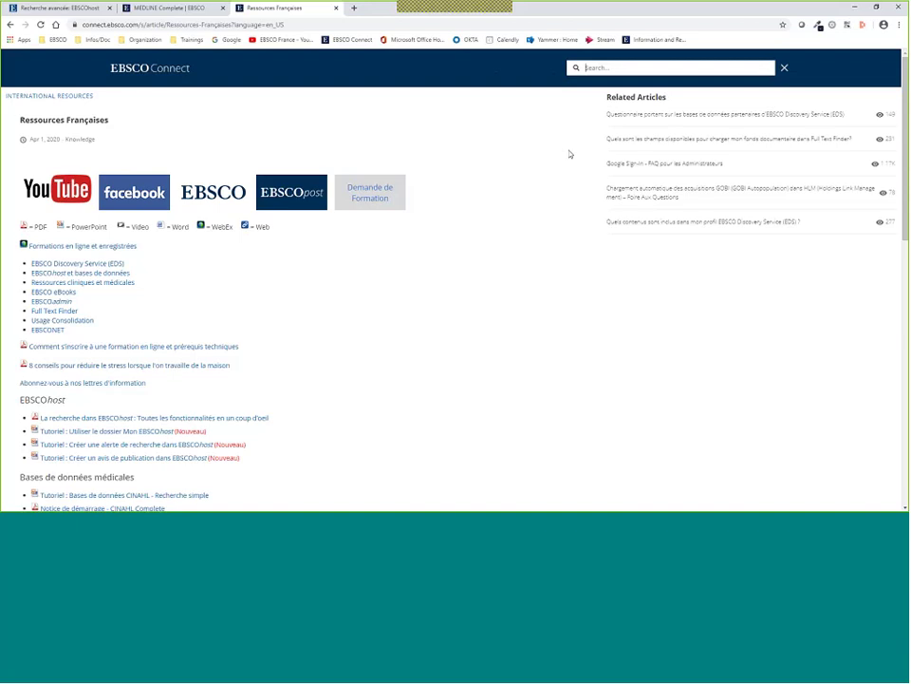
type("EBM")
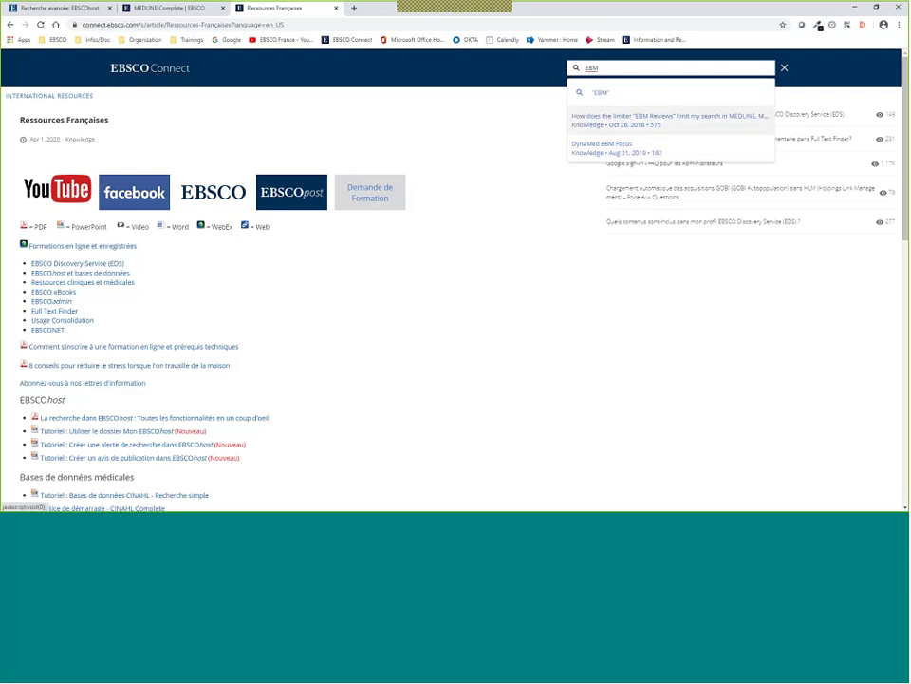
left_click(664, 121)
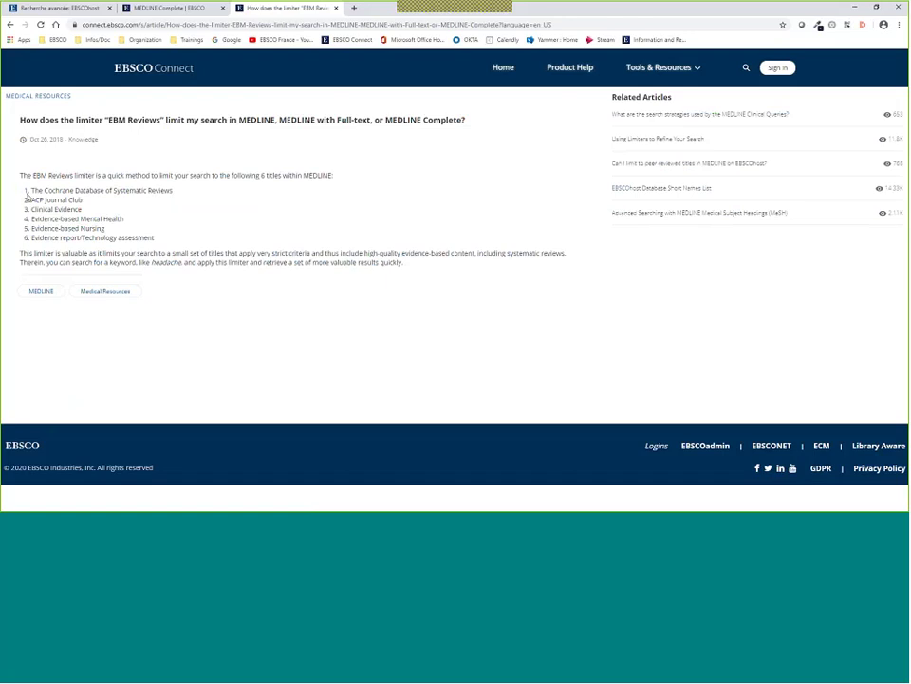
left_click_drag(23, 194, 155, 239)
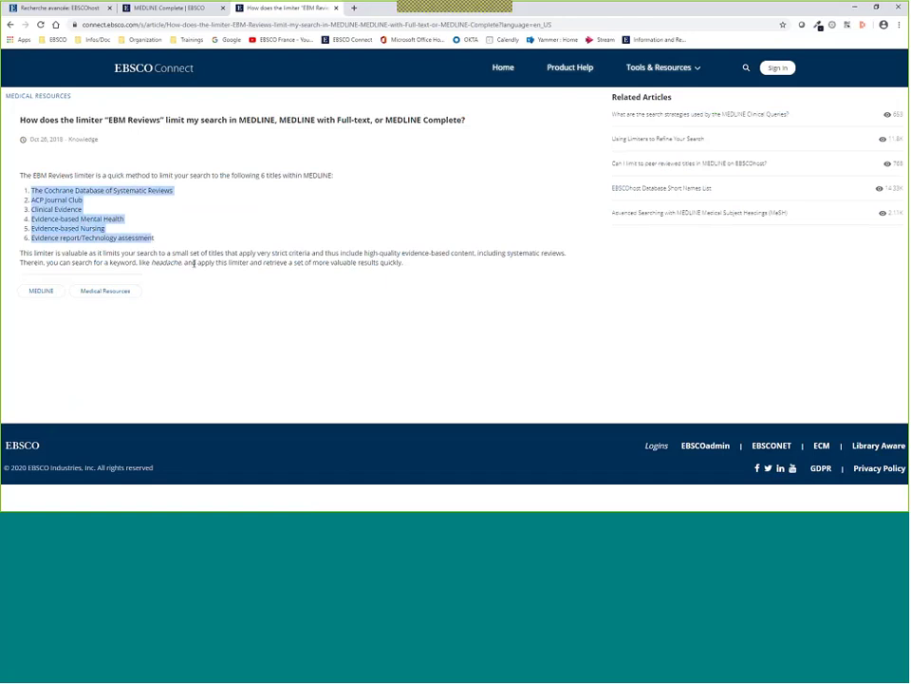
Step: Copy the web address of the EBM Reviews article and close its browser tab
left_click(139, 26)
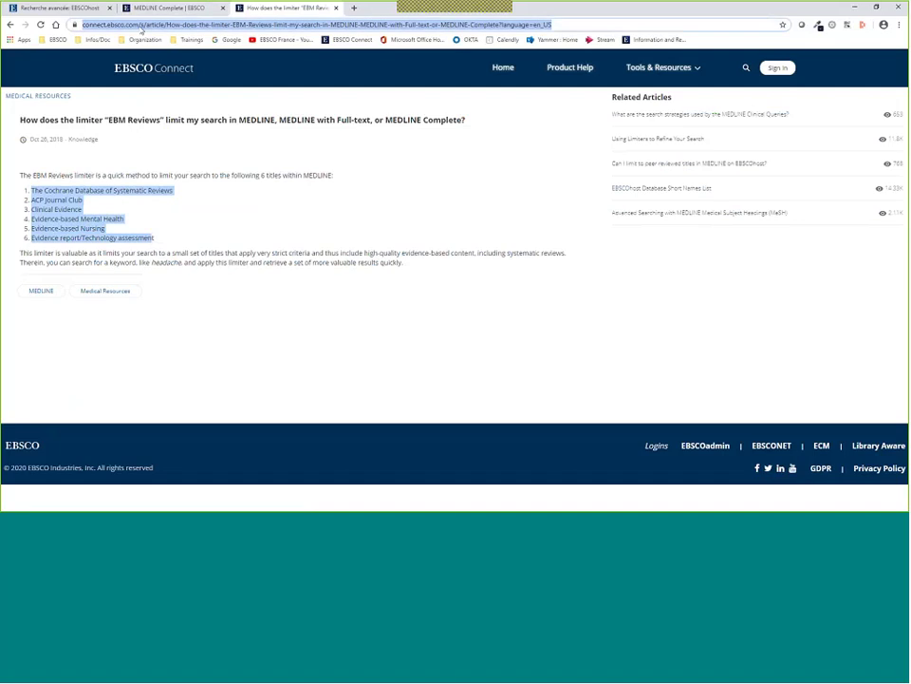
right_click(139, 25)
left_click(183, 78)
key("alt+Tab")
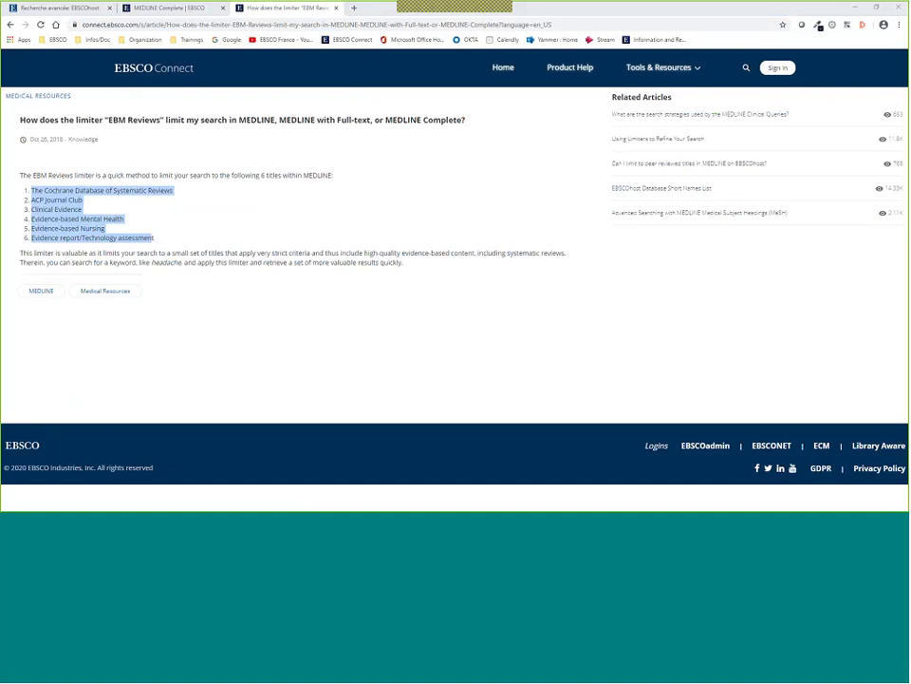
left_click(505, 214)
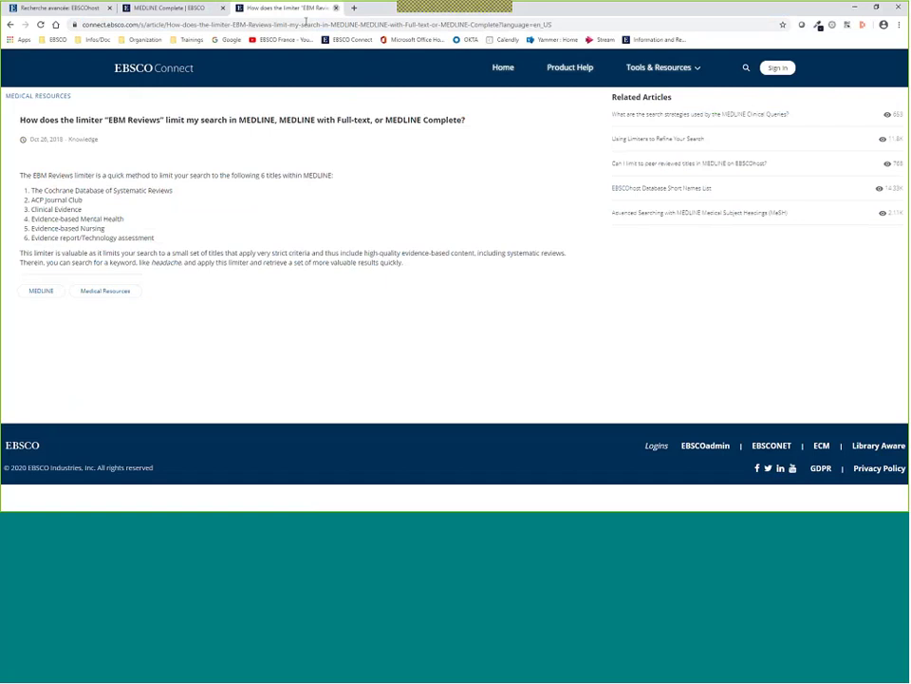
left_click(335, 8)
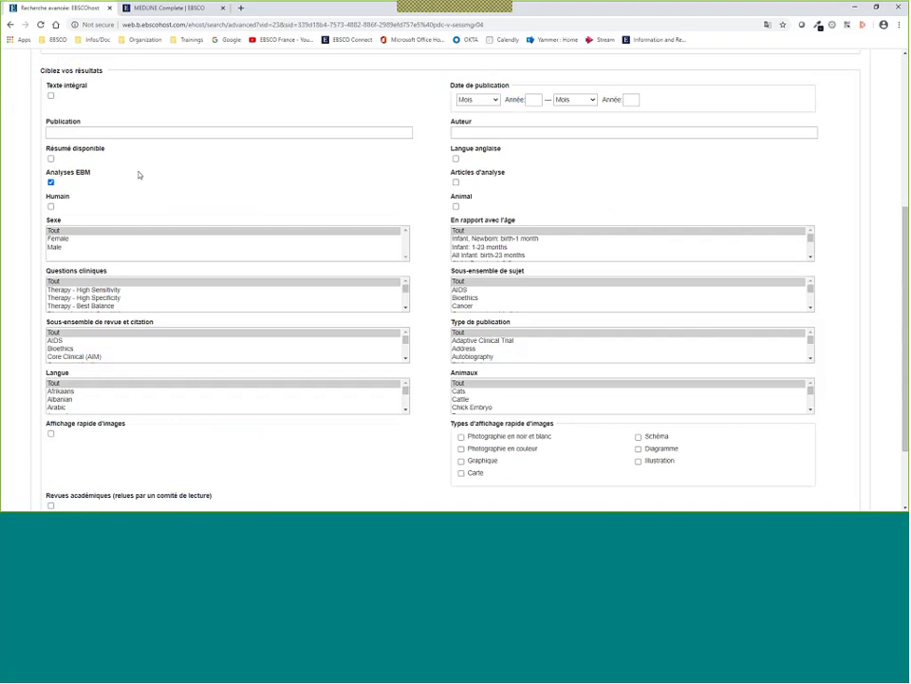
Step: Point out the Appliquer les mots connexes expander and turn off Appliquer des sujets équivalents in the search options
scroll(283, 198, "up", 3)
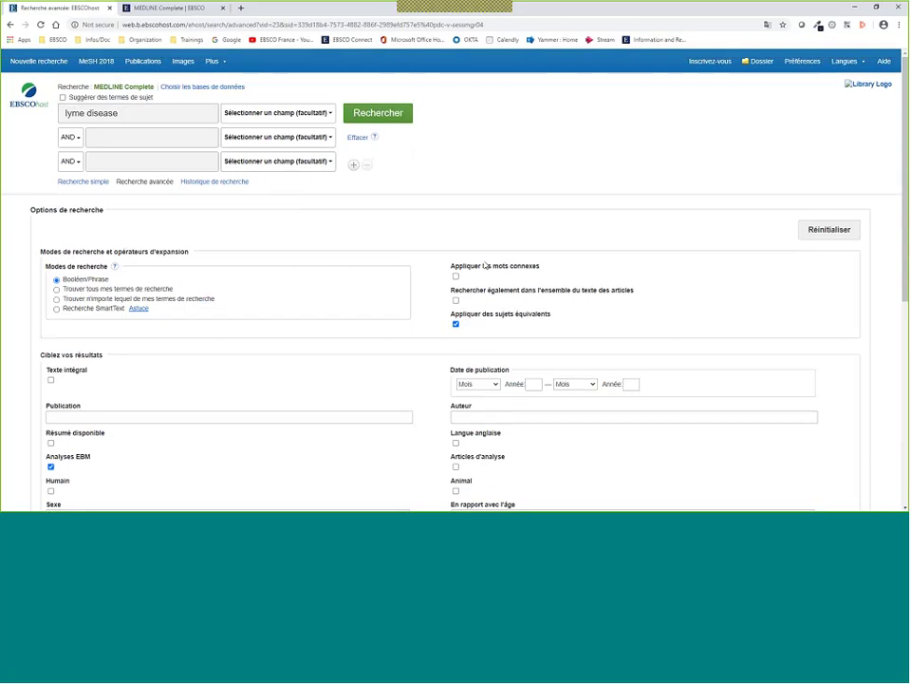
left_click_drag(487, 266, 541, 267)
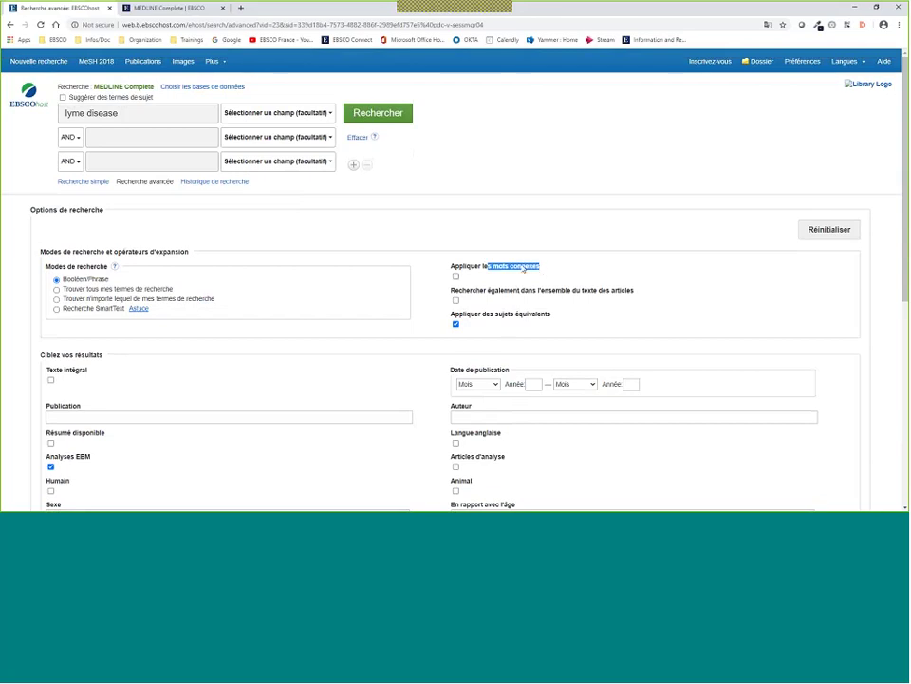
left_click(455, 324)
left_click(455, 275)
left_click(456, 276)
left_click_drag(504, 319, 499, 321)
double_click(503, 316)
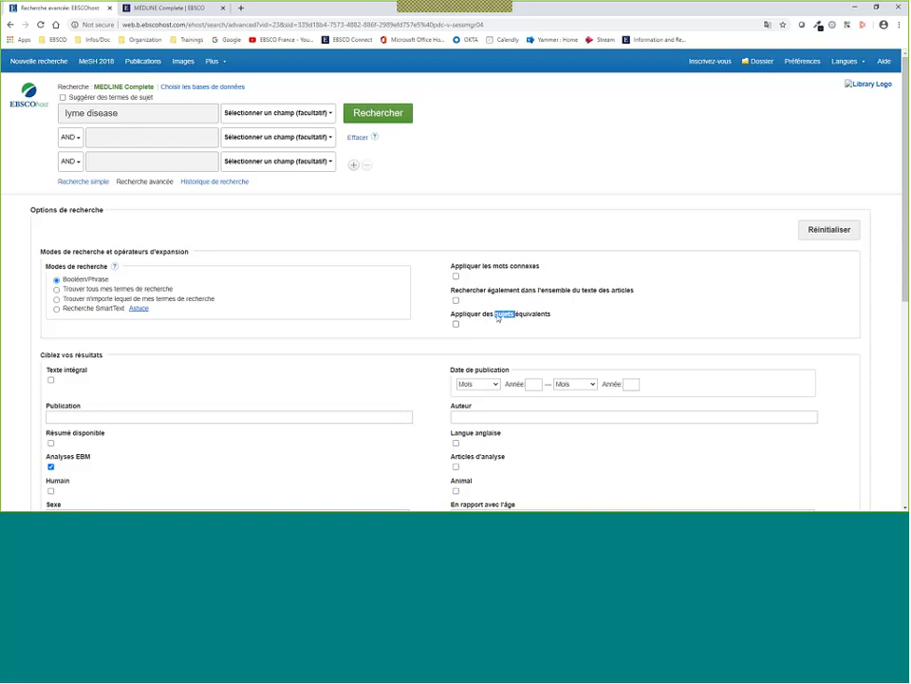
Step: Review the MEDLINE limiters, highlighting Sexe and En rapport avec l'âge, and look through the available age groups
left_click(555, 319)
scroll(253, 448, "down", 1)
scroll(252, 448, "down", 1)
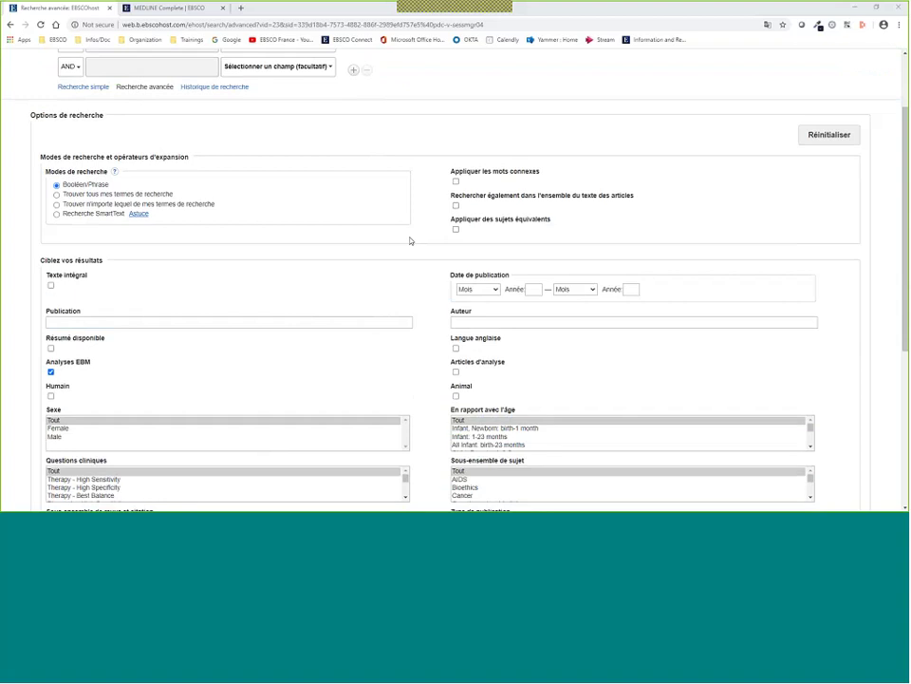
scroll(332, 267, "down", 2)
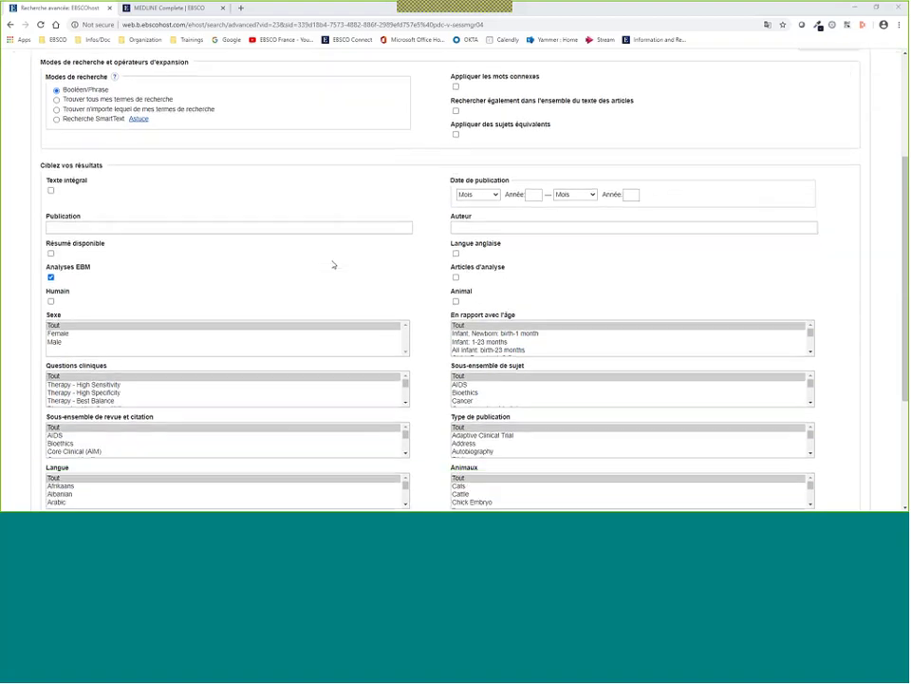
scroll(333, 266, "down", 2)
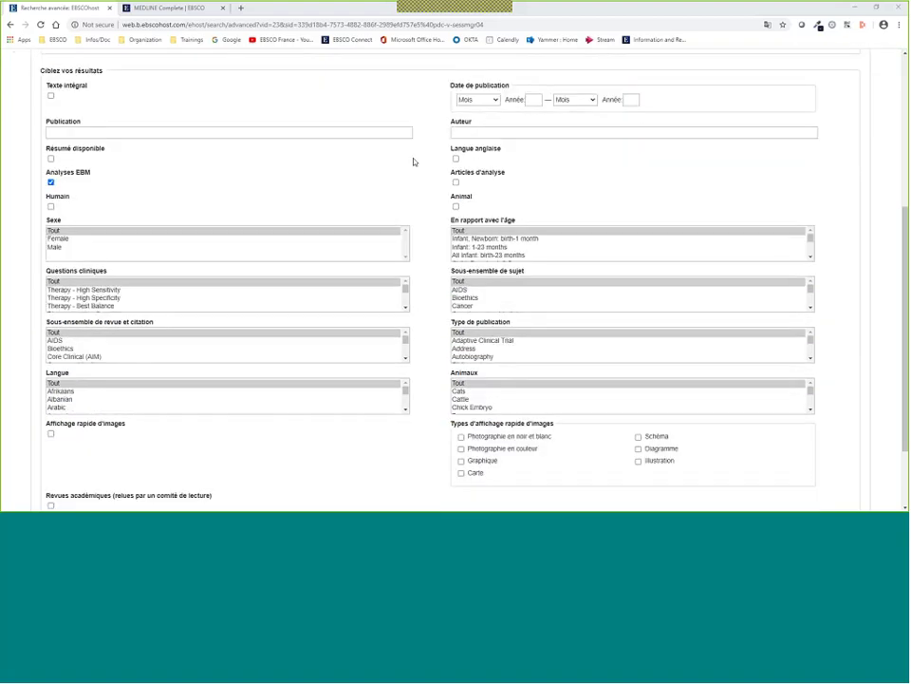
left_click_drag(45, 228, 535, 224)
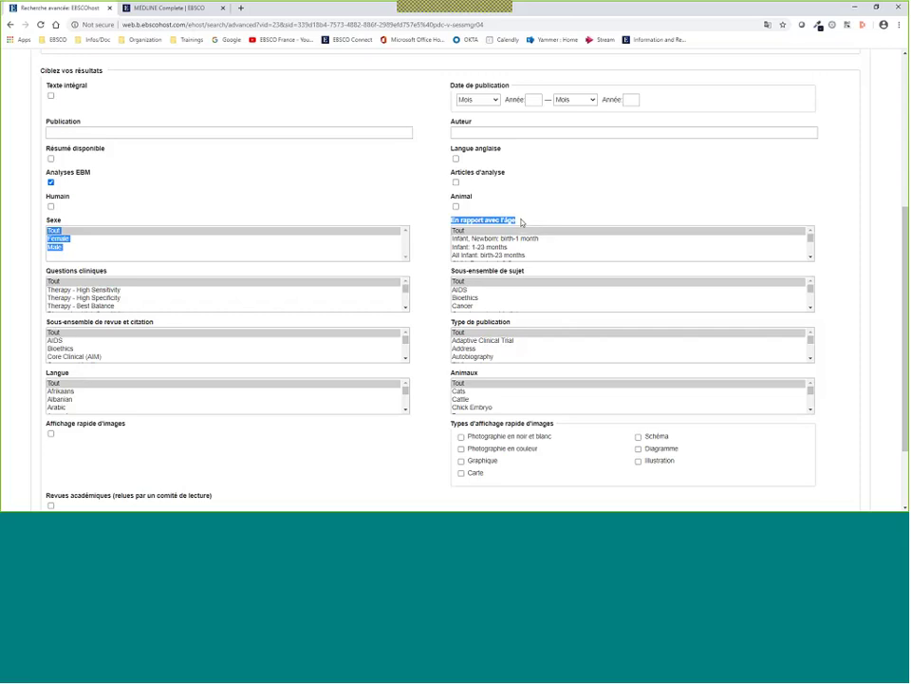
left_click(812, 259)
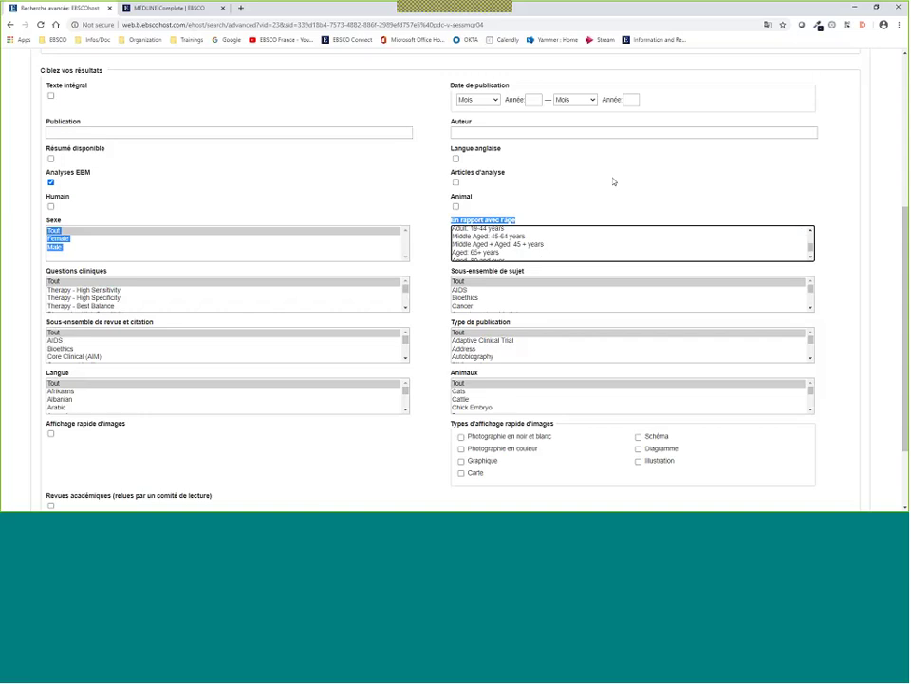
Step: Point out the Questions cliniques limiter by highlighting its heading
scroll(637, 197, "down", 2)
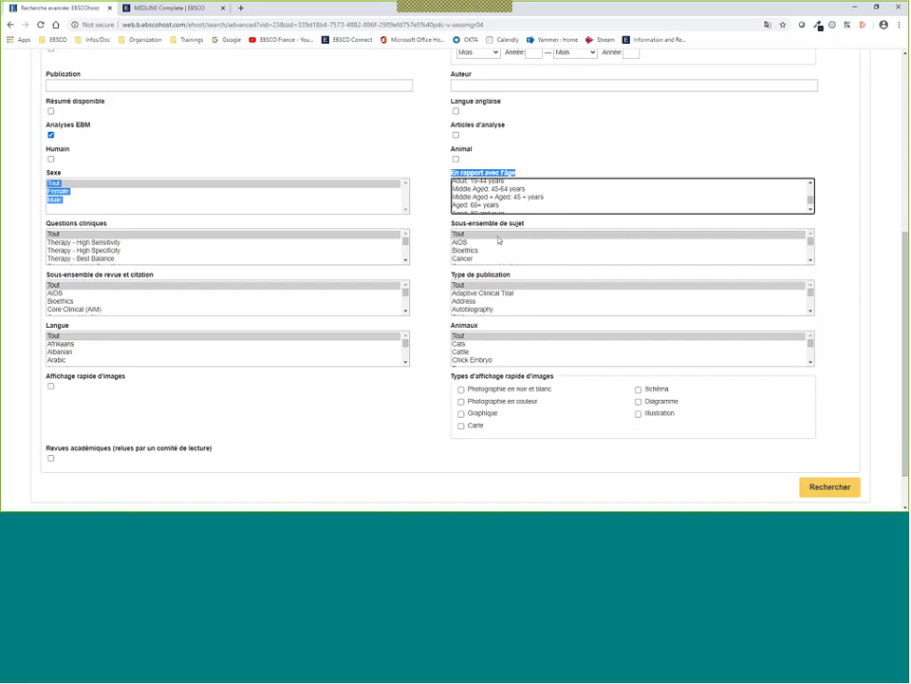
left_click(49, 225)
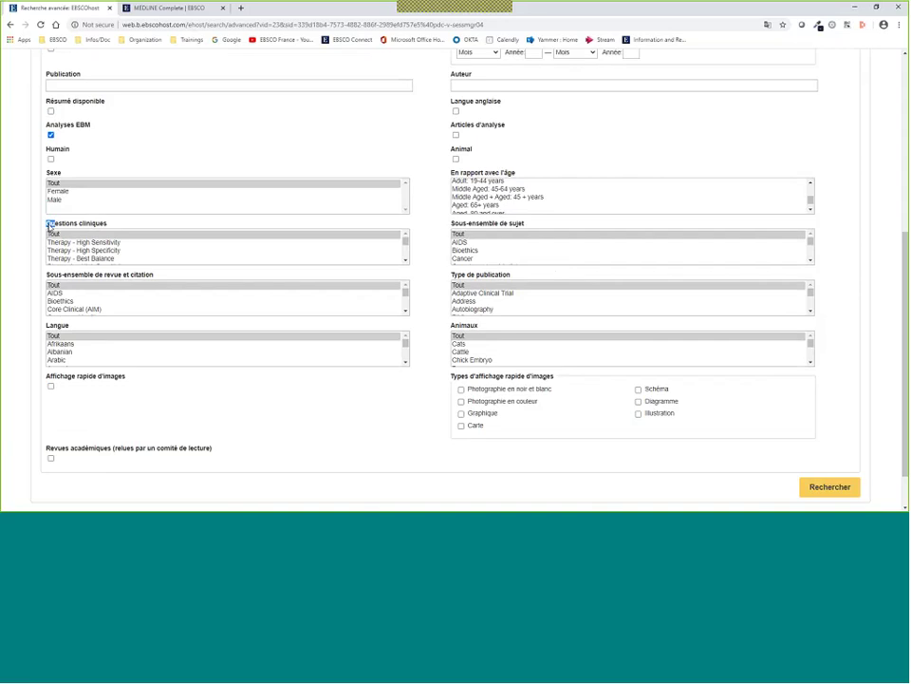
left_click_drag(49, 225, 101, 227)
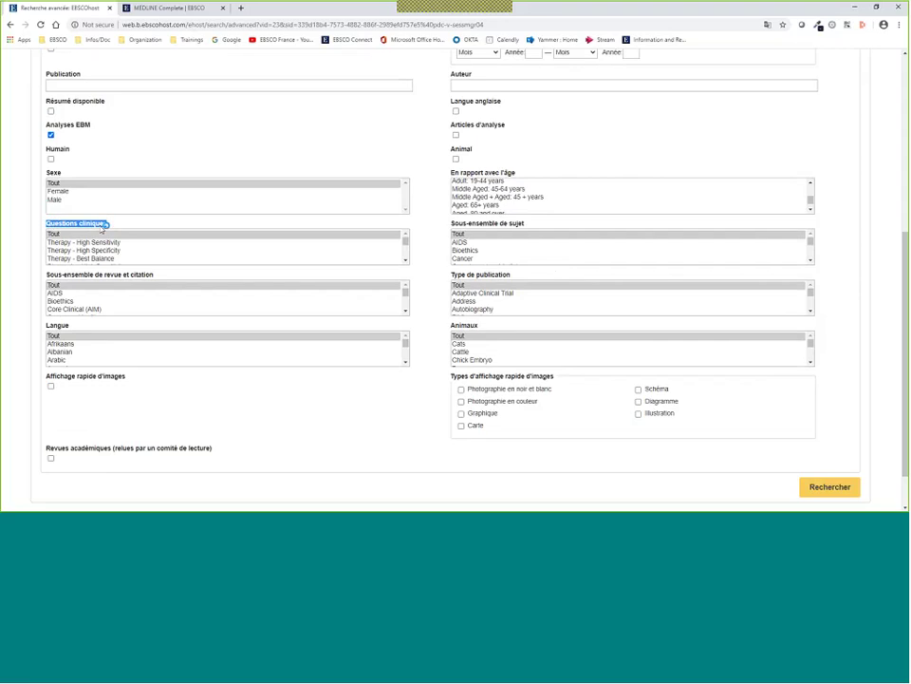
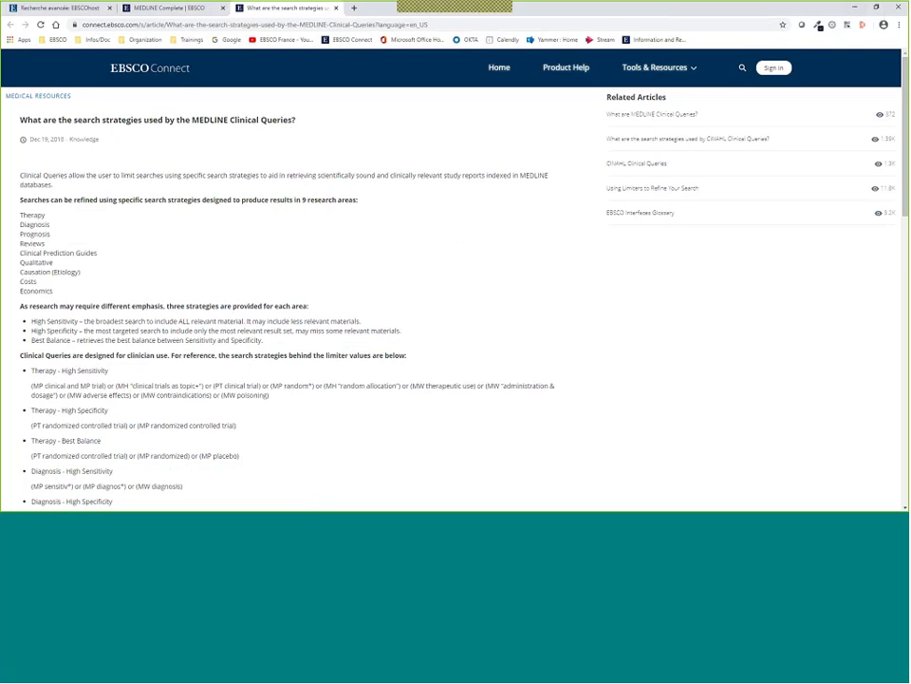
Step: Return to the EBSCOhost advanced search and browse the MeSH 2018 thesaurus for "breast cancer" by order of relevance
left_click(57, 8)
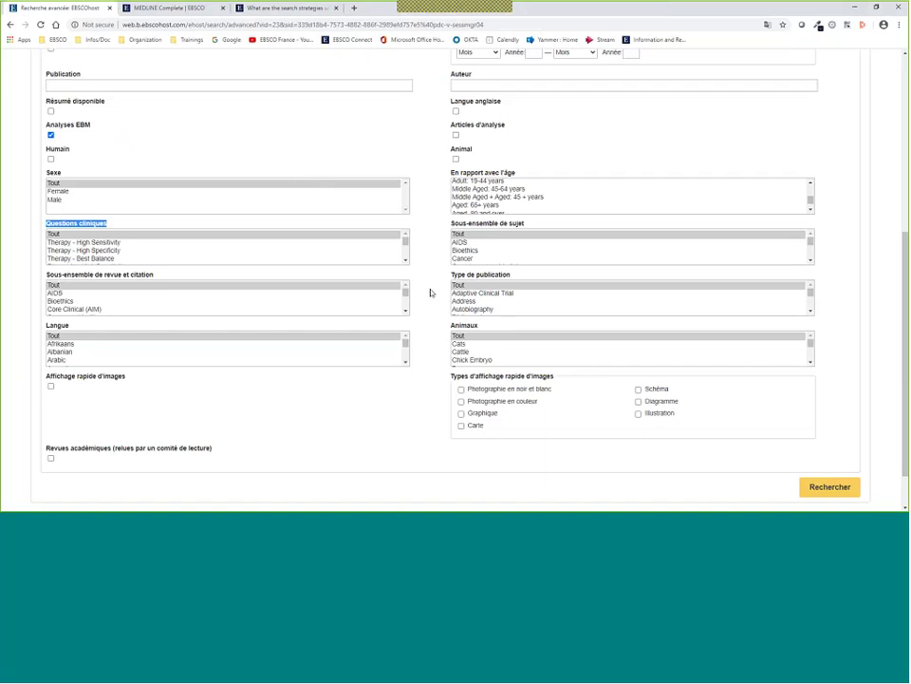
scroll(430, 292, "up", 4)
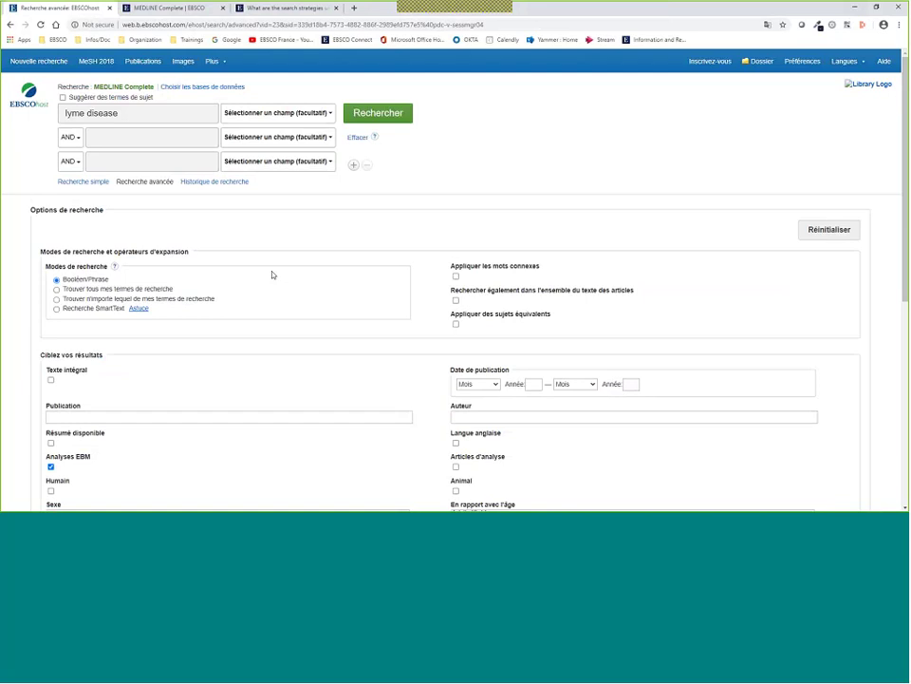
left_click(91, 64)
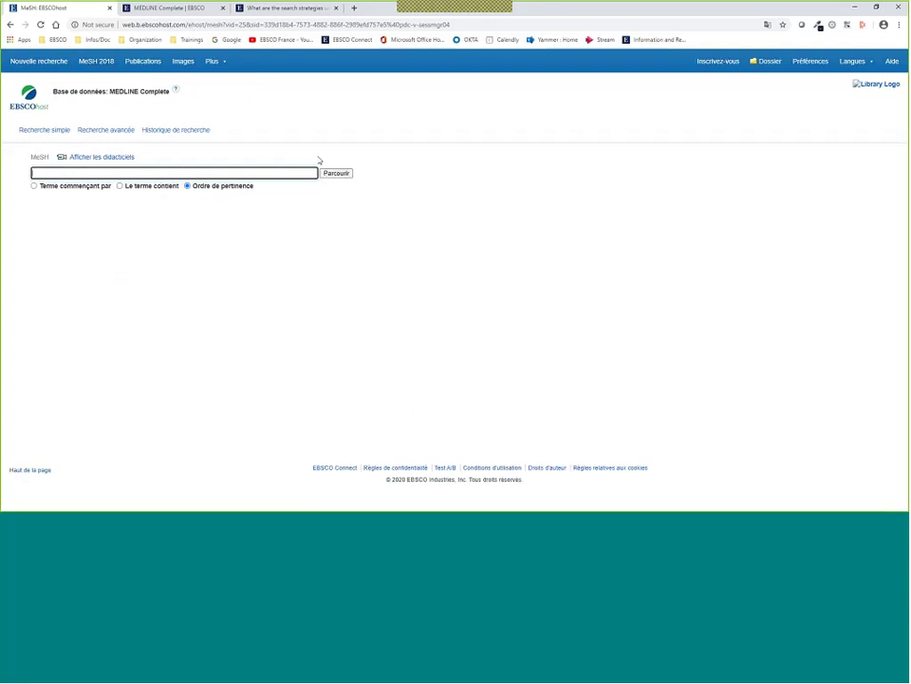
type("breast cancer")
left_click(30, 188)
left_click_drag(54, 190, 116, 189)
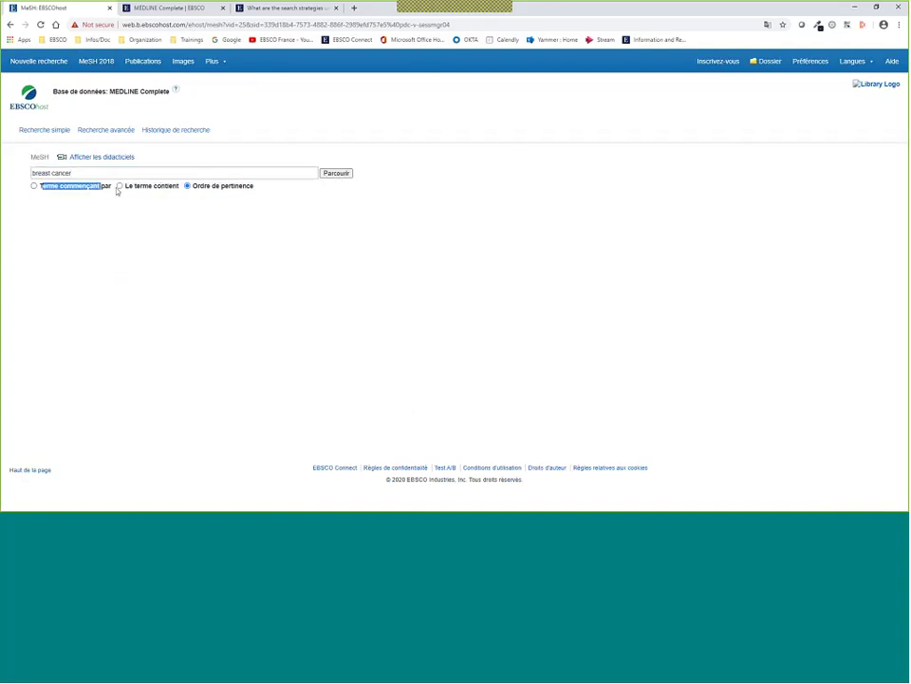
left_click(348, 175)
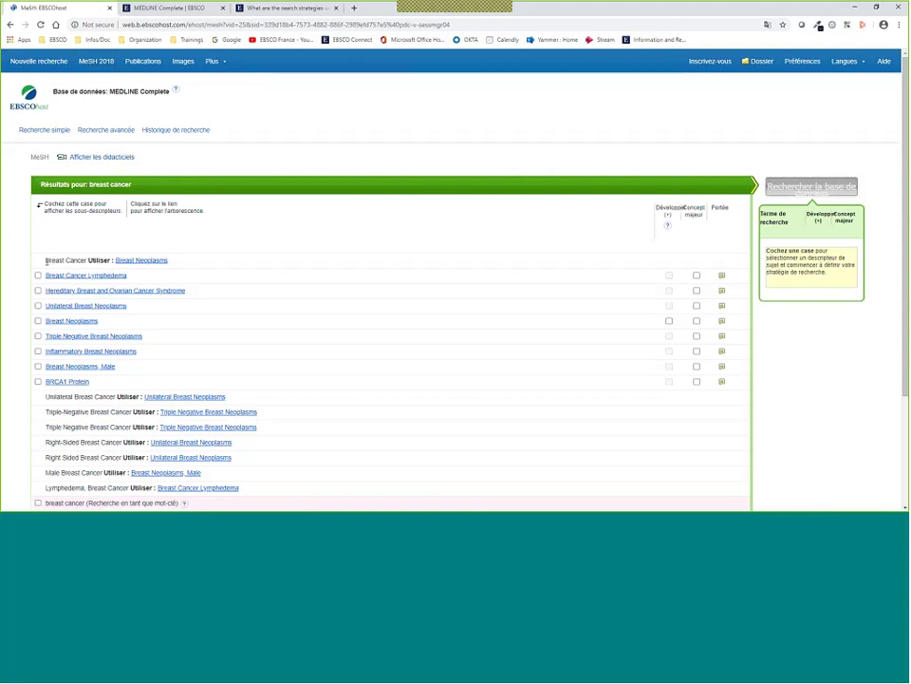
Step: Point out the Breast Cancer entry, open the tree view of its preferred heading Breast Neoplasms, and review the narrower terms
left_click_drag(45, 261, 86, 260)
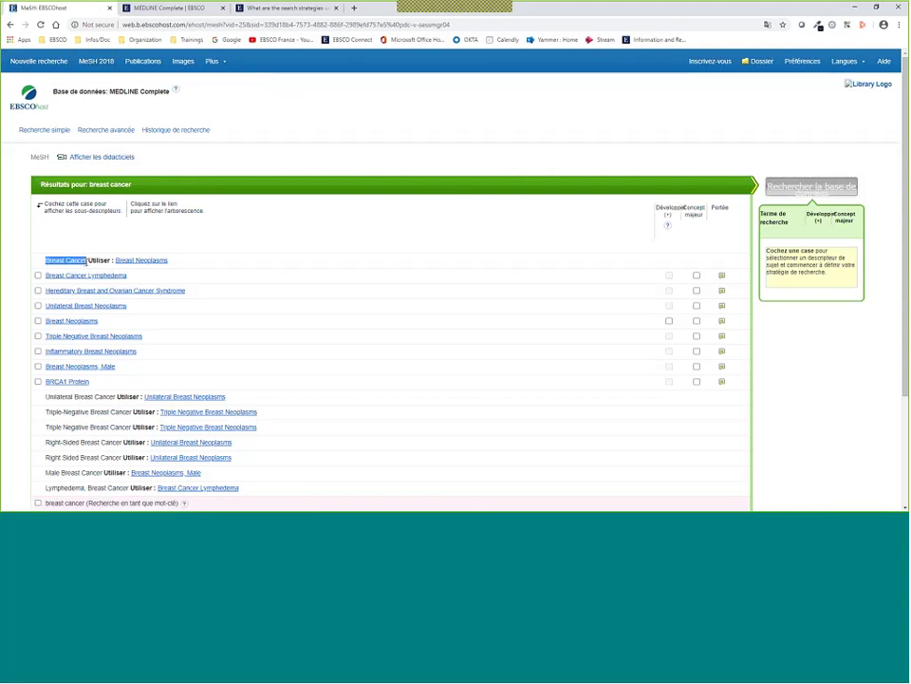
left_click(150, 260)
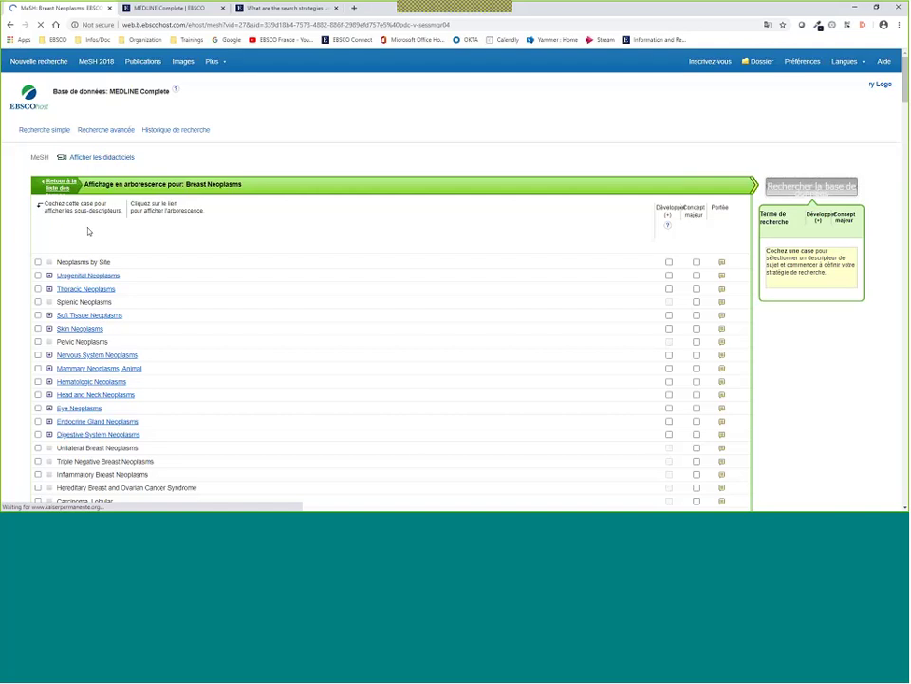
scroll(83, 208, "down", 4)
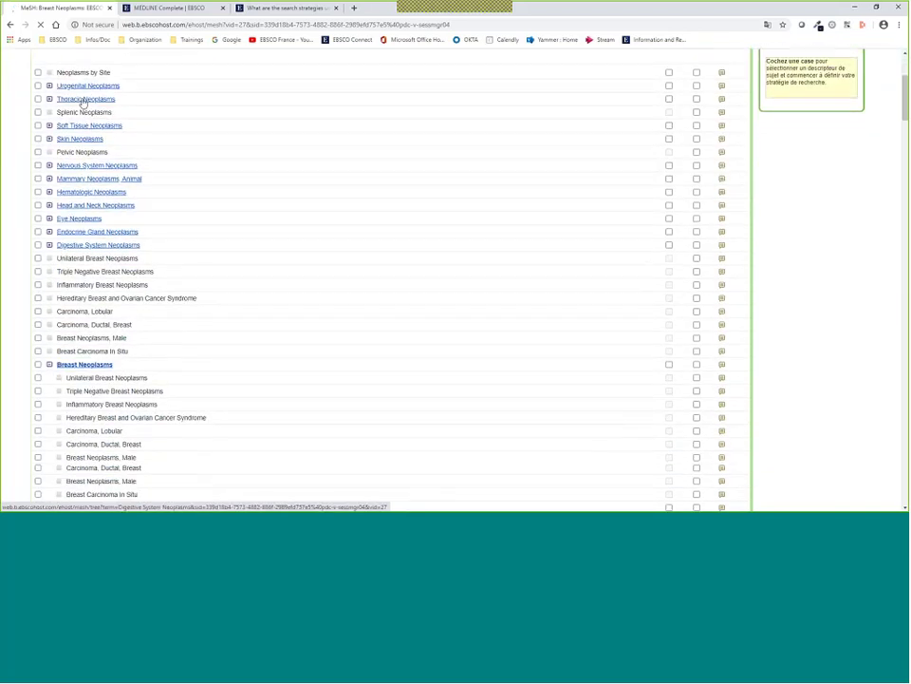
scroll(83, 284, "down", 1)
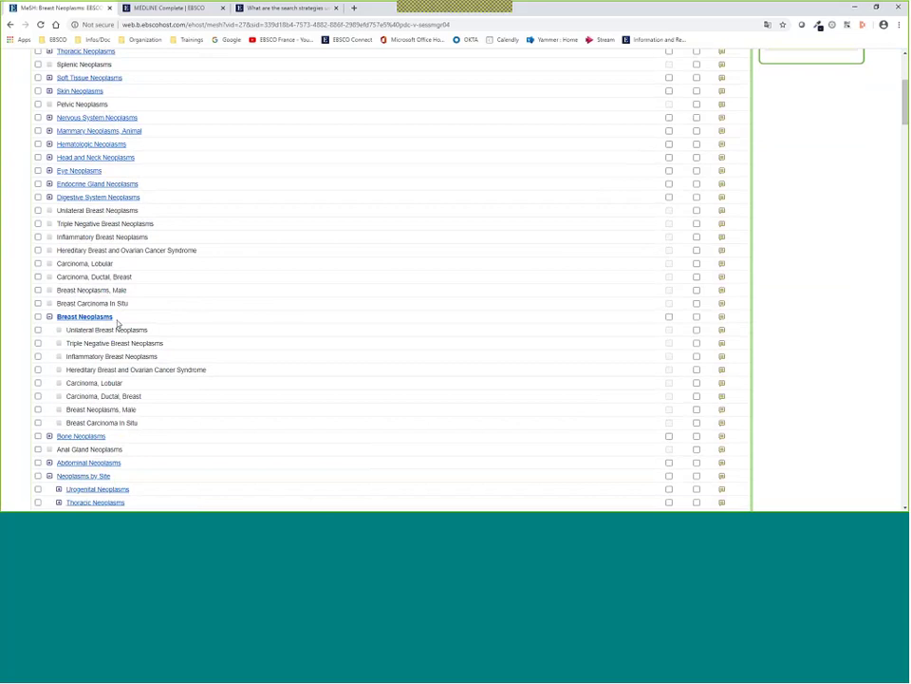
scroll(181, 426, "down", 3)
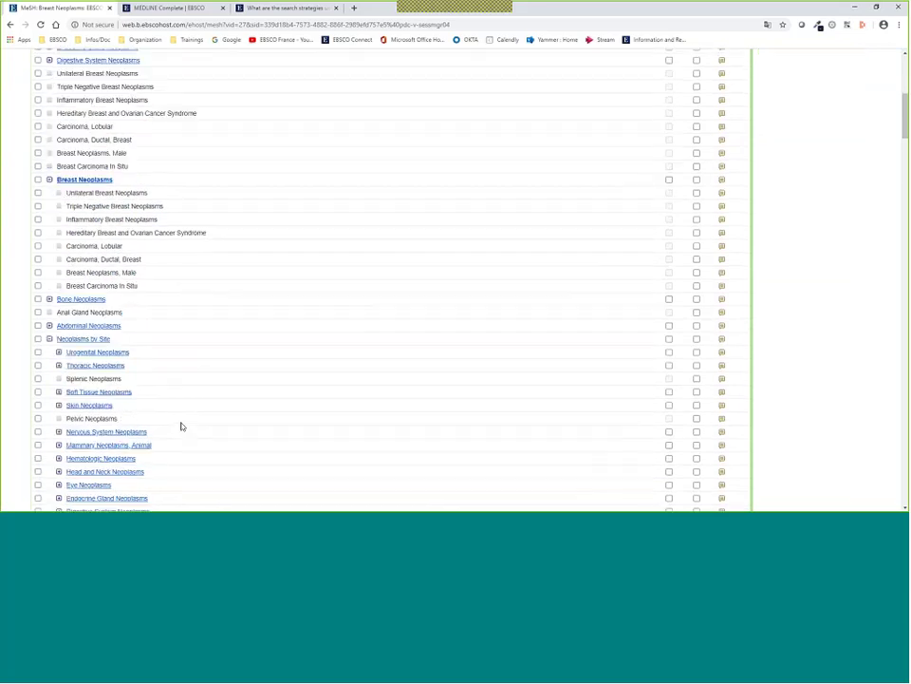
scroll(182, 376, "up", 4)
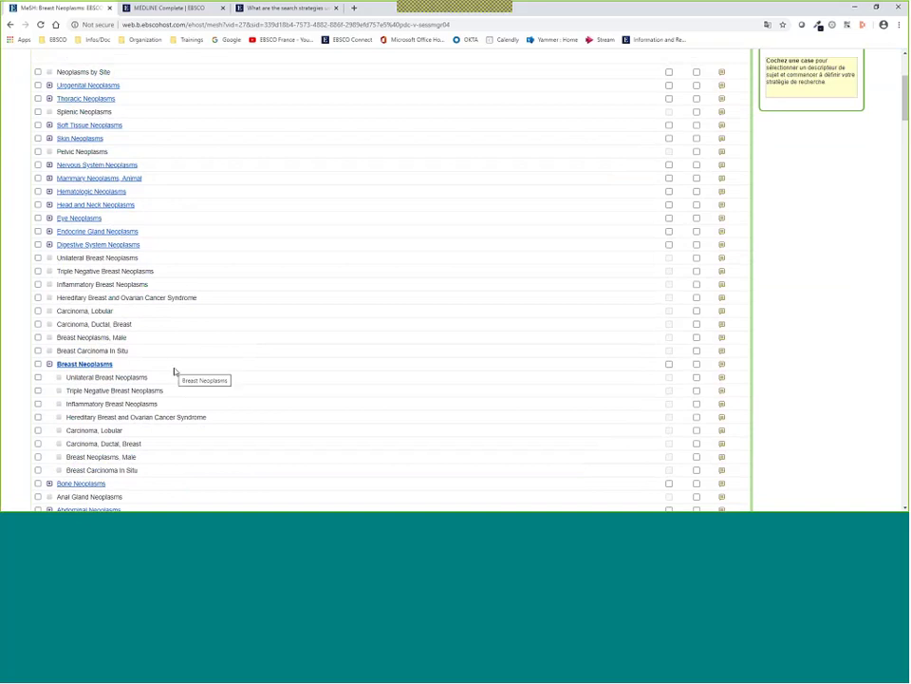
Step: Expand Endocrine Gland Neoplasms down to the terms under Thyroid Neoplasms and highlight Thyroid Nodule
left_click(50, 231)
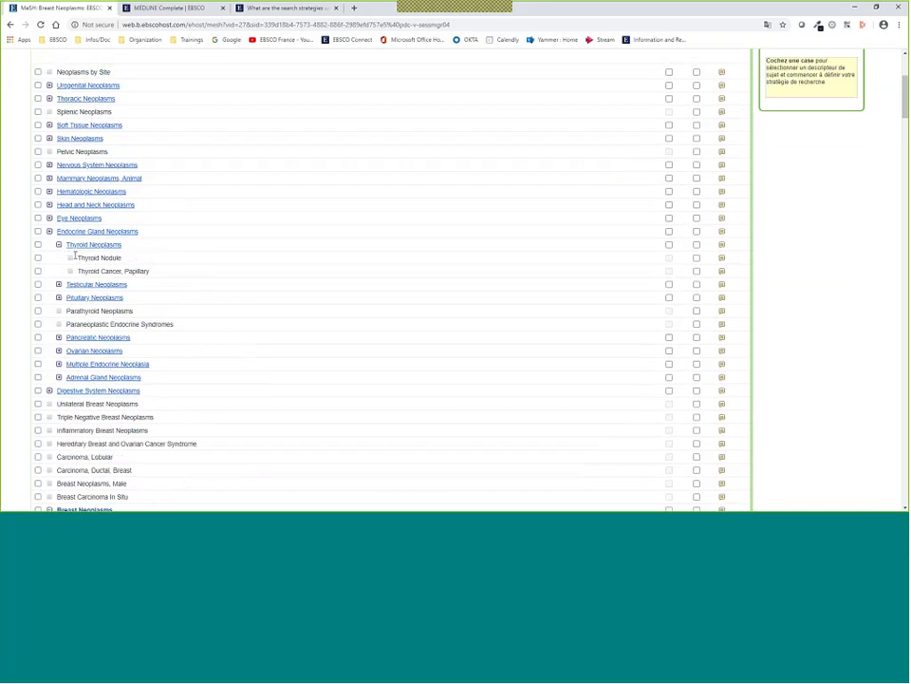
left_click_drag(75, 257, 136, 260)
scroll(228, 285, "down", 1)
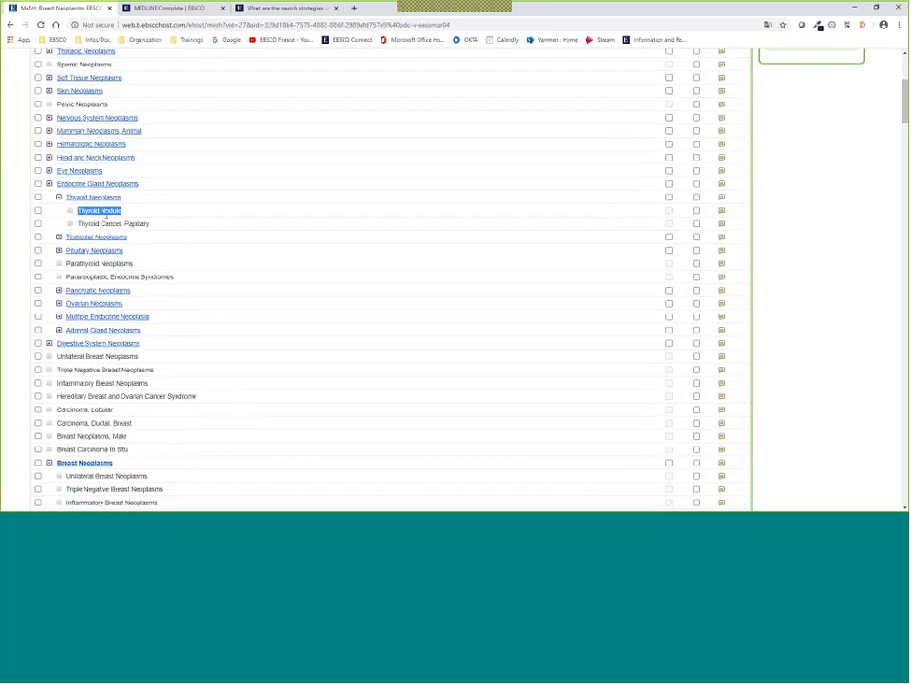
Step: Try selecting the Thyroid Nodule heading to show its subheadings, and clear the selection again
left_click(38, 210)
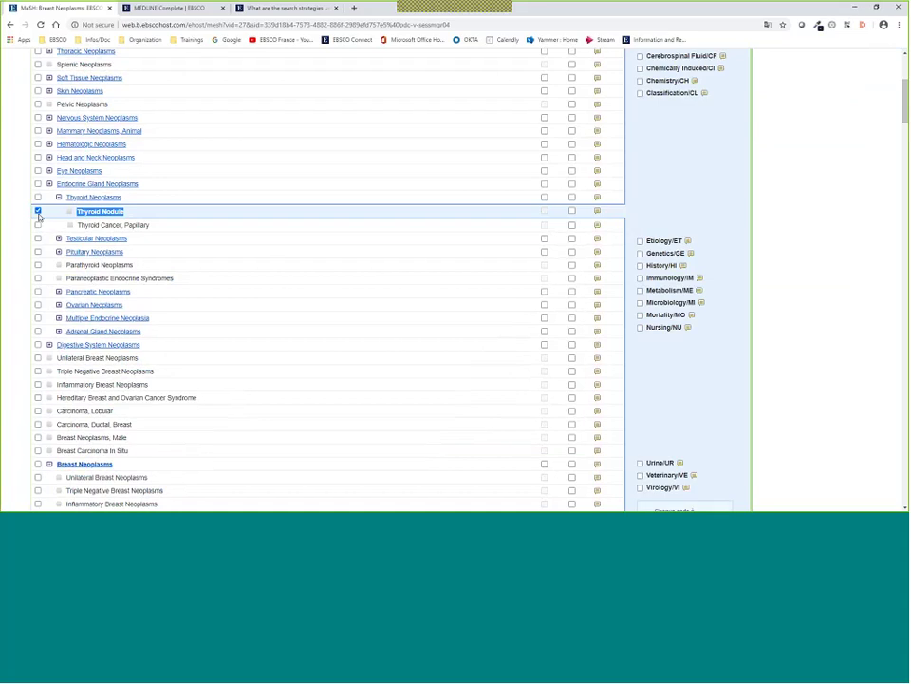
scroll(351, 241, "up", 1)
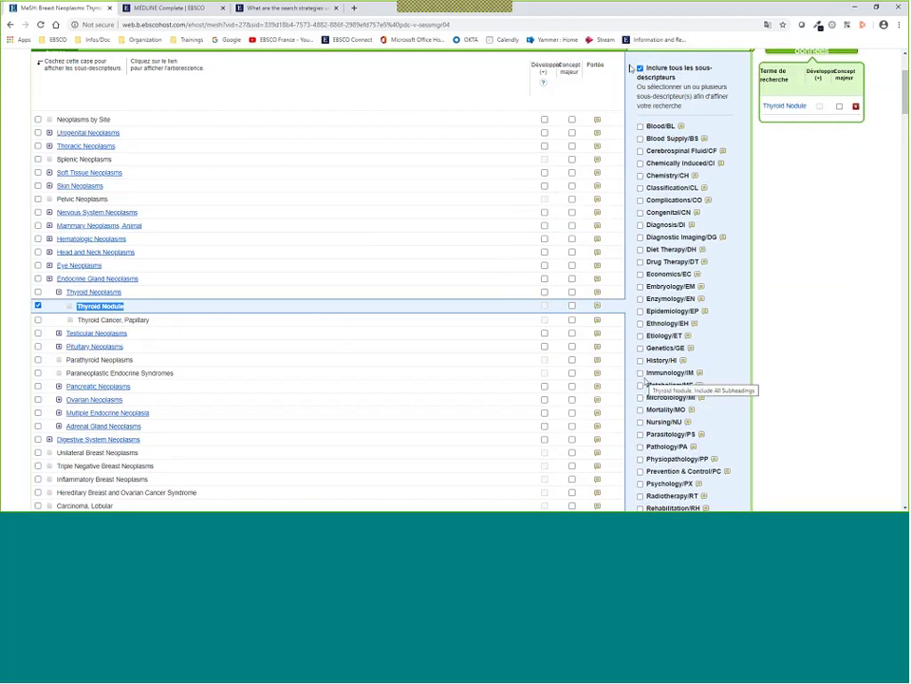
left_click(38, 305)
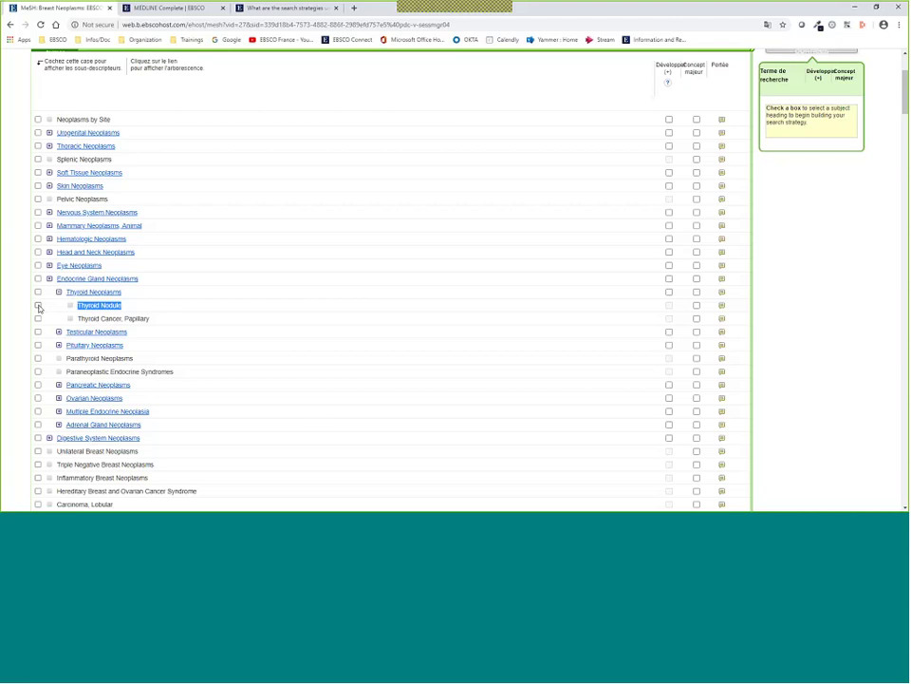
left_click(38, 305)
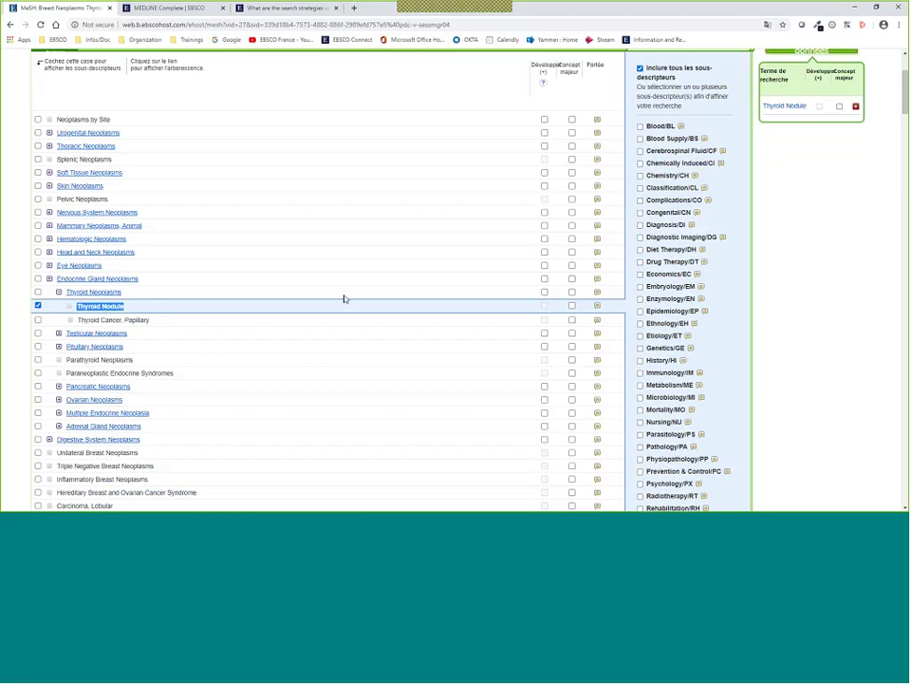
left_click(37, 304)
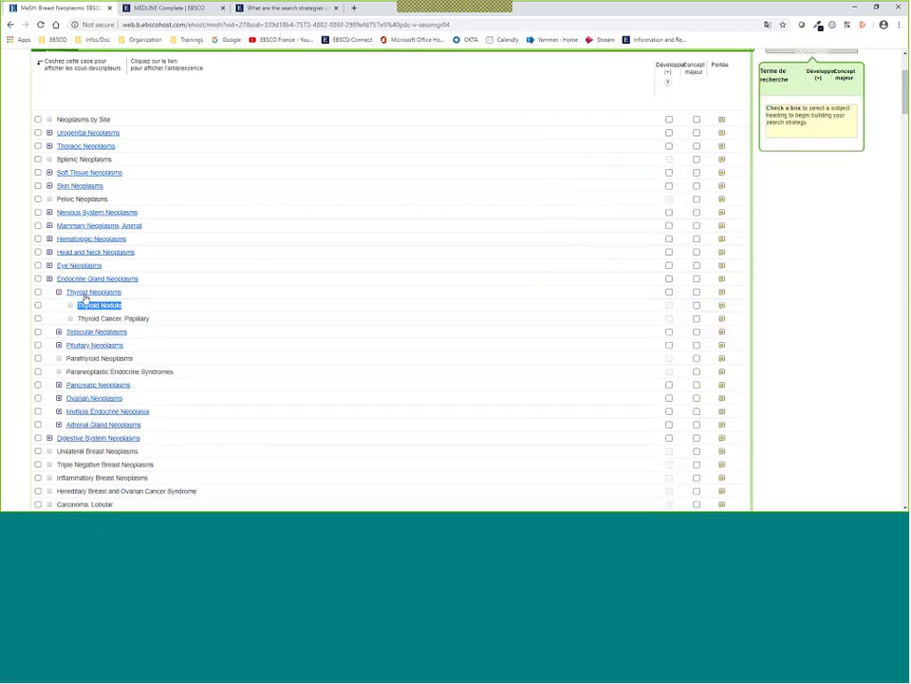
Step: Add Thyroid Neoplasms with all its subheadings to the search terms and mark it as a major concept
left_click(38, 293)
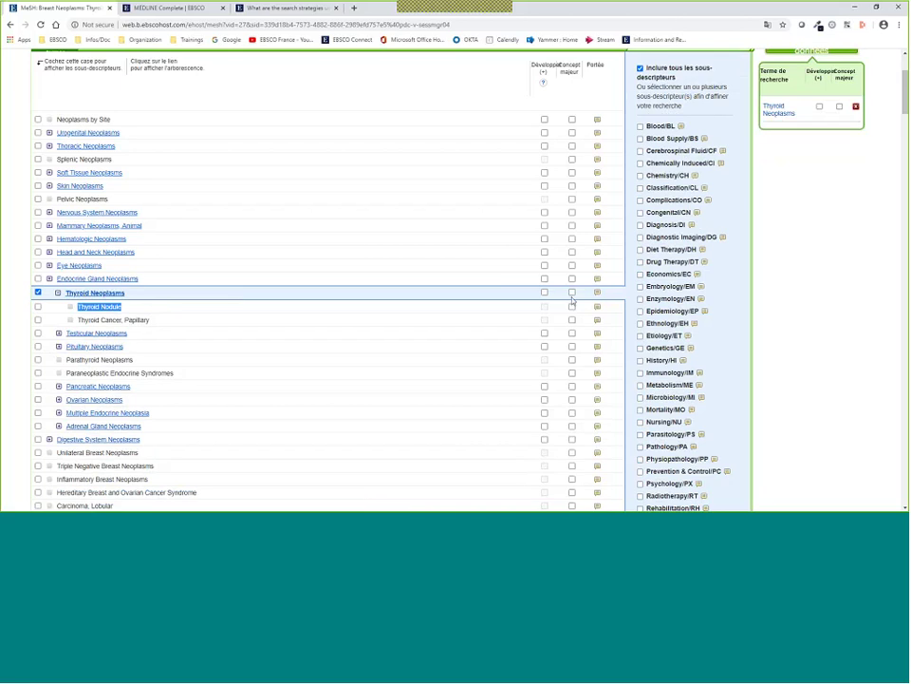
left_click(573, 292)
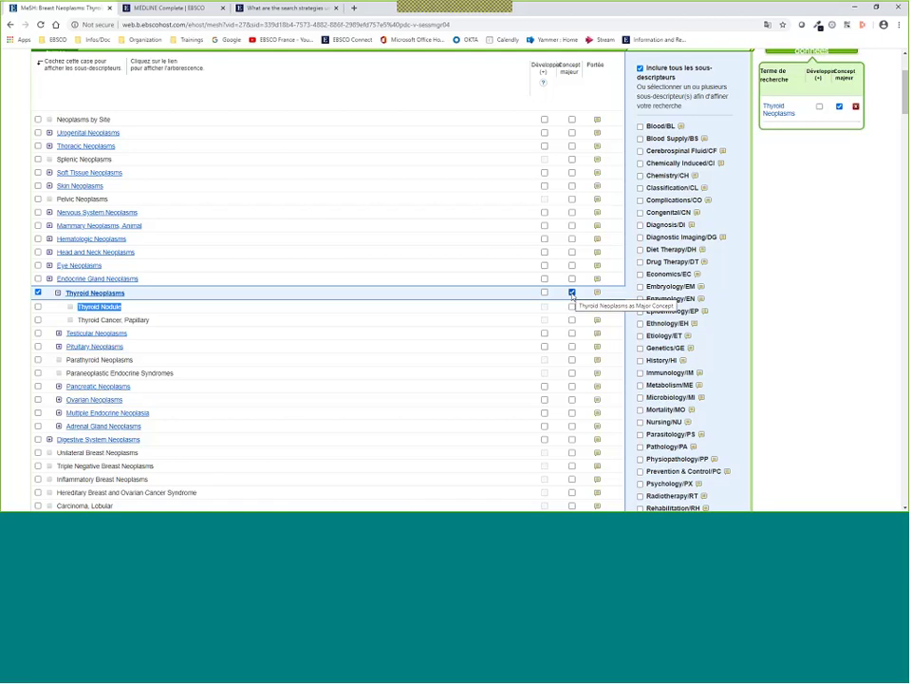
left_click(572, 293)
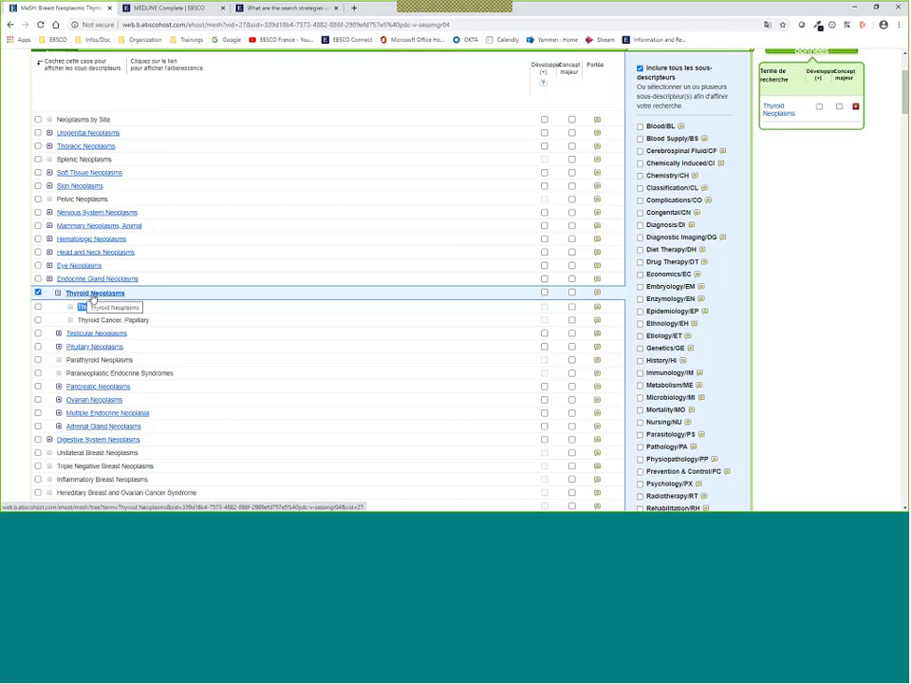
left_click_drag(92, 297, 519, 319)
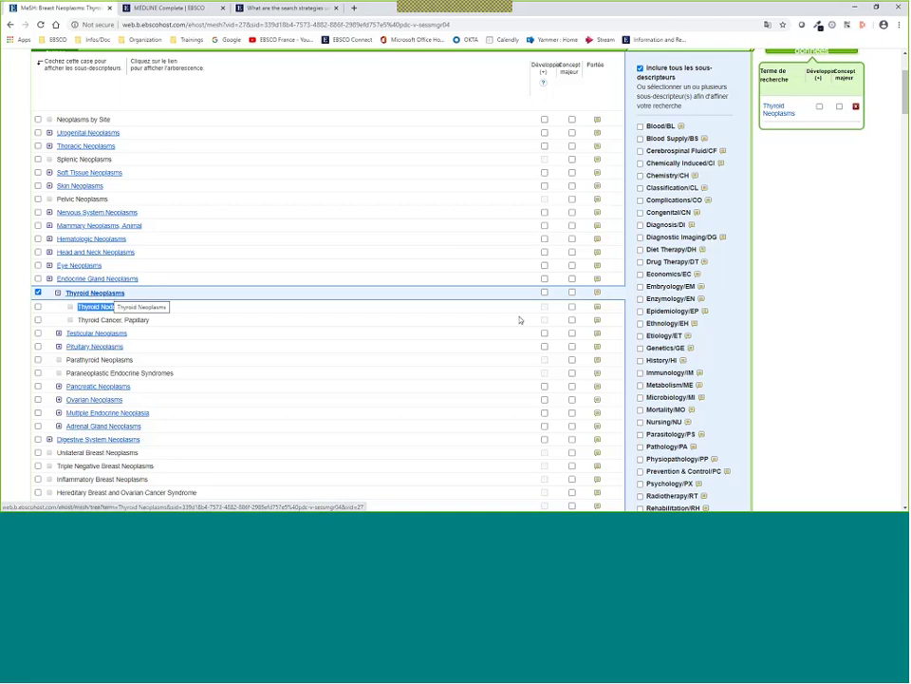
left_click(571, 293)
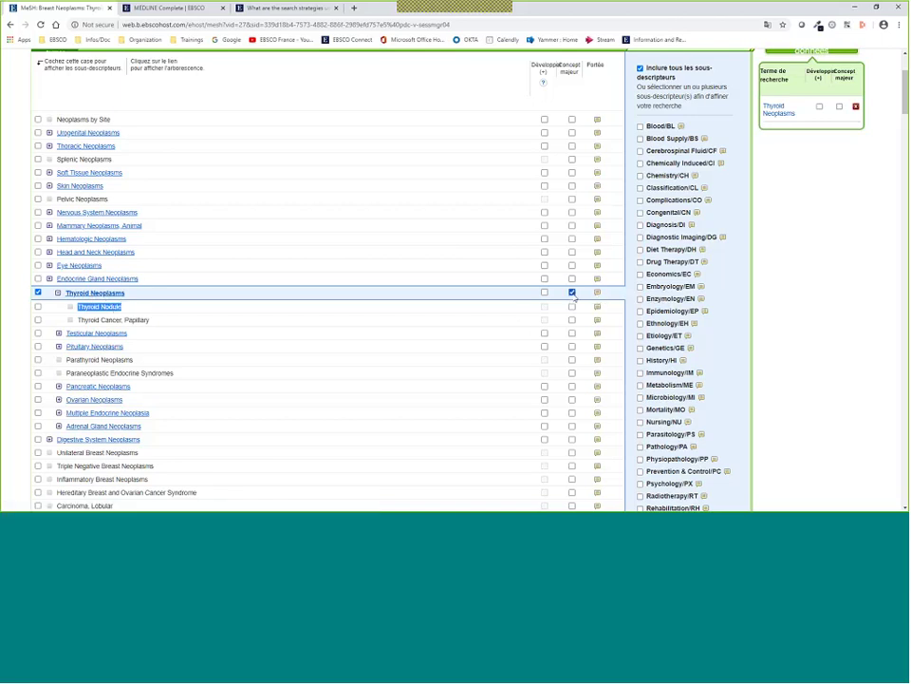
left_click(573, 294)
left_click(573, 293)
scroll(862, 157, "up", 1)
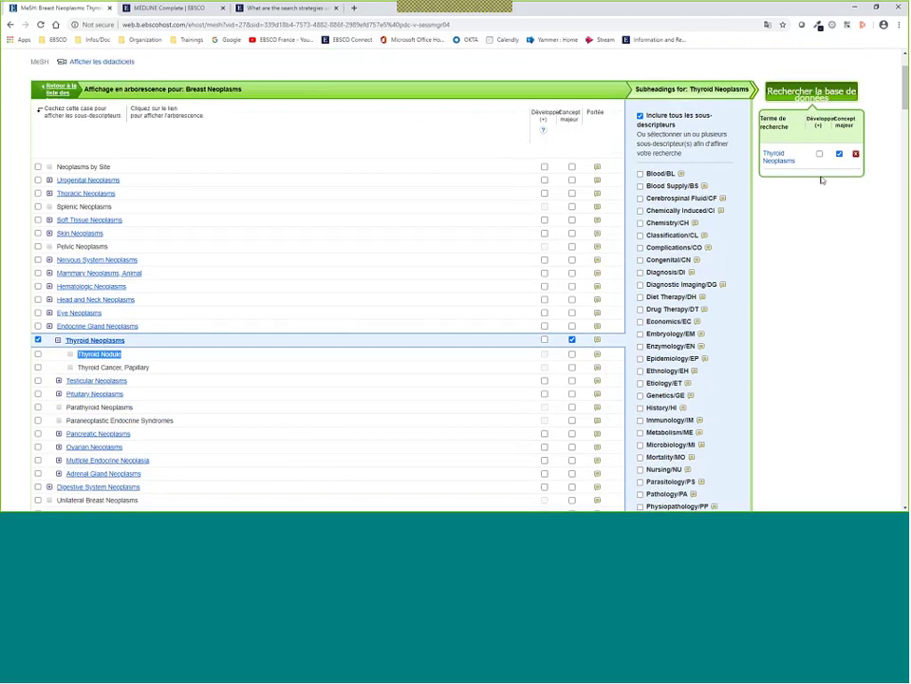
left_click(573, 340)
left_click(572, 340)
Step: Try adding Paraneoplastic Endocrine Syndromes as a second search term, and remove it again
left_click(38, 419)
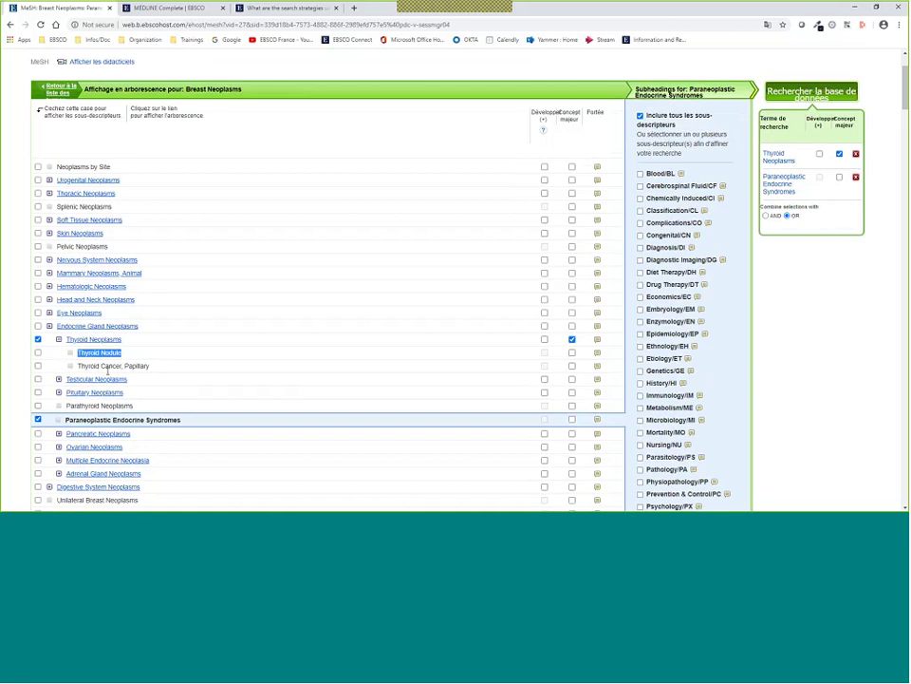
left_click(38, 419)
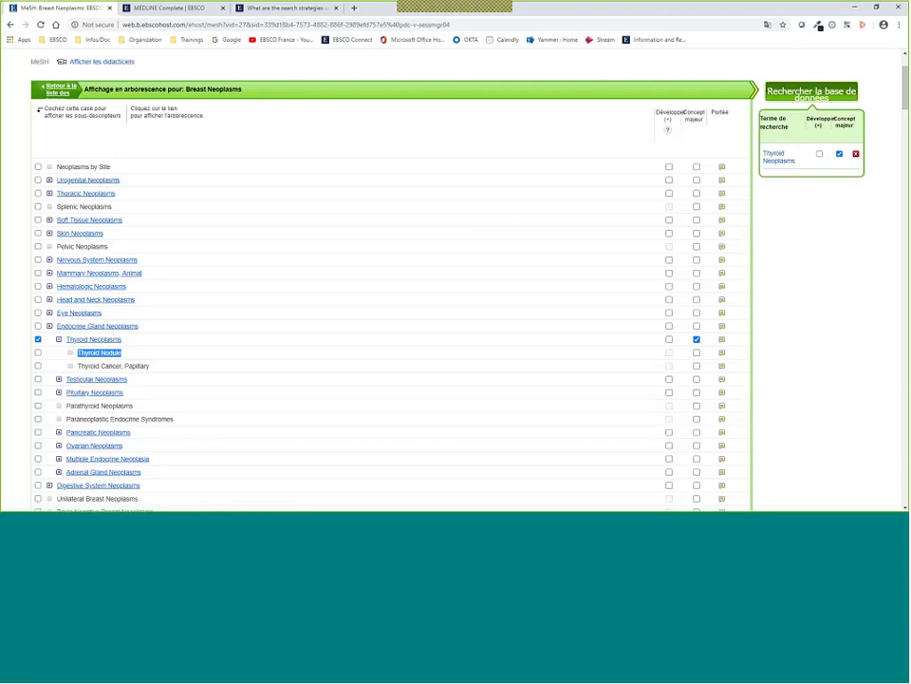
Step: Explode the Thyroid Neoplasms search term and highlight its narrower terms Thyroid Nodule and Thyroid Cancer, Papillary
left_click(669, 339)
left_click_drag(121, 353, 81, 353)
left_click_drag(150, 366, 77, 366)
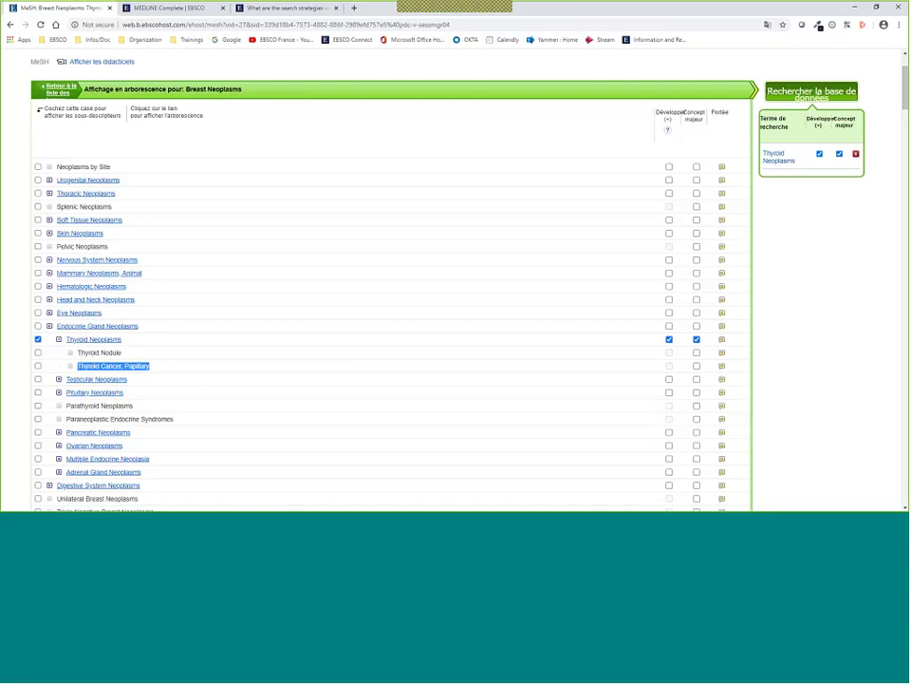
Step: Add Skin Neoplasms as a second search term combined with OR, and search the database
left_click(38, 233)
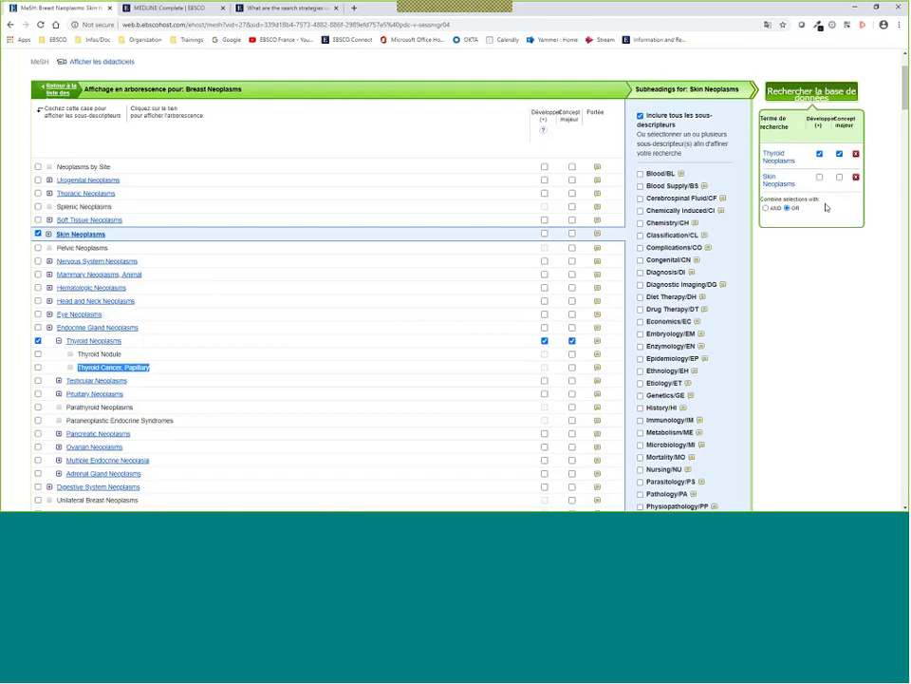
scroll(824, 203, "up", 2)
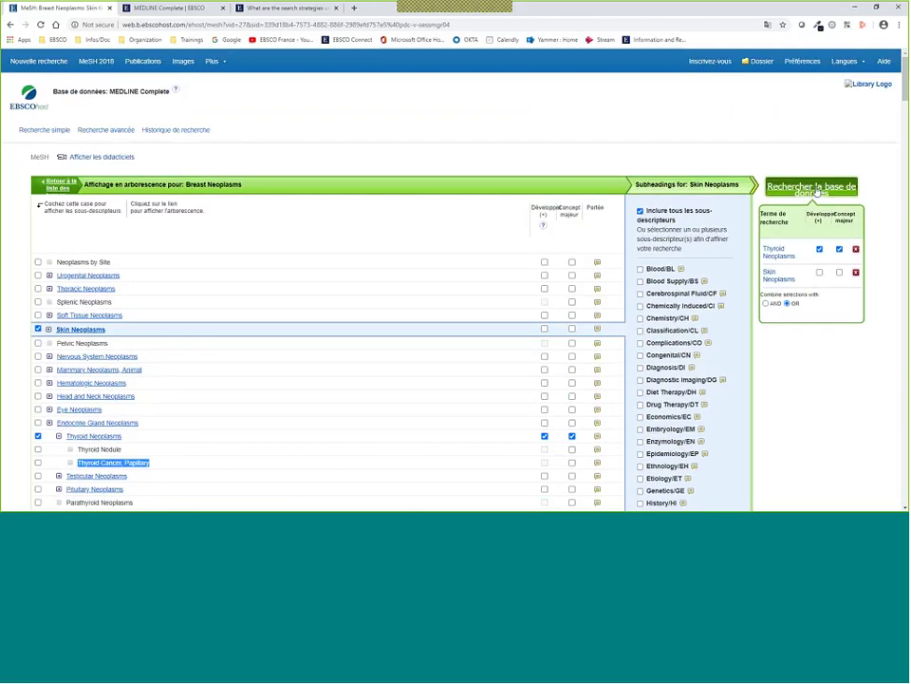
left_click(814, 188)
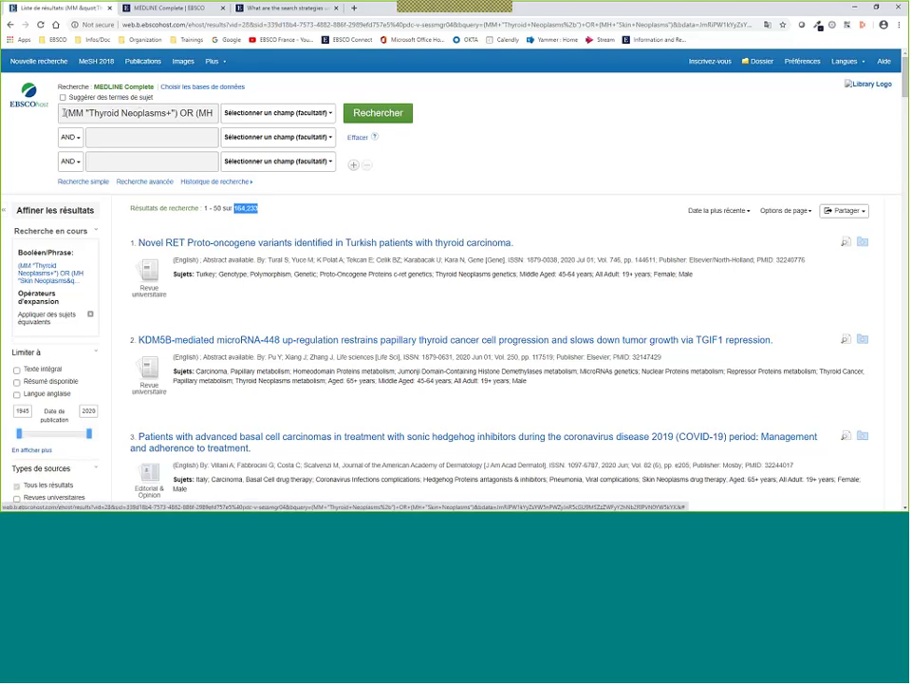
Step: Highlight the MM "Thyroid Neoplasms+" and MH "Skin Neoplasms" parts of the query, and return from the MeSH slide to the result list
left_click_drag(64, 113, 215, 113)
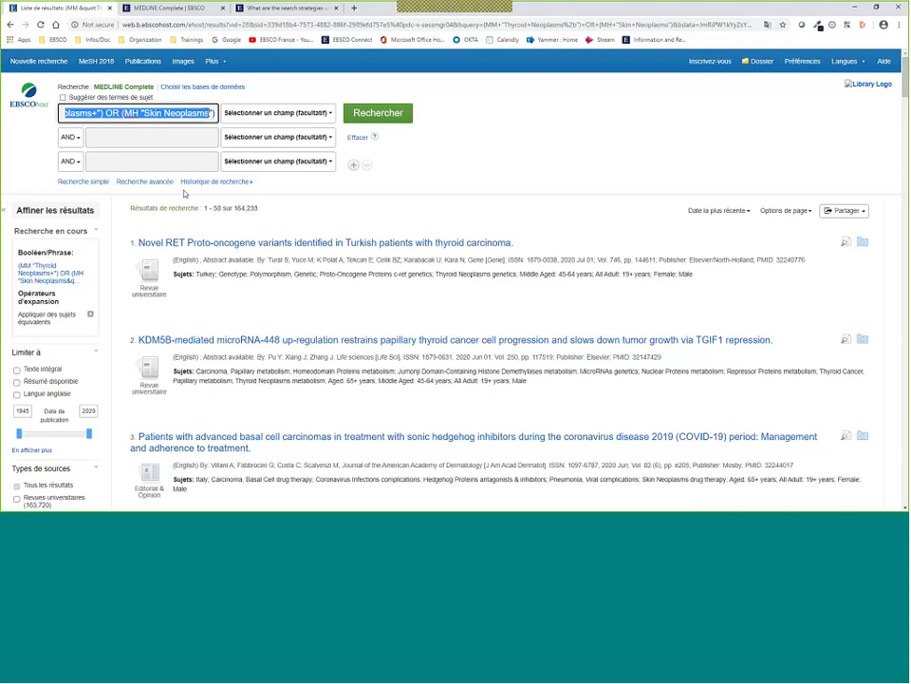
left_click(101, 113)
left_click_drag(102, 113, 65, 113)
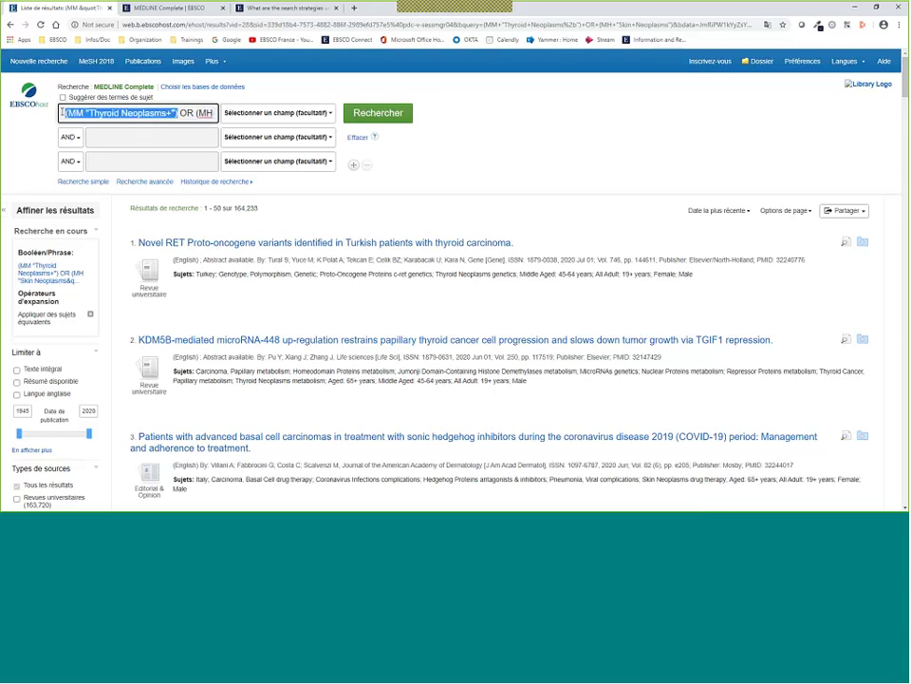
left_click(86, 113)
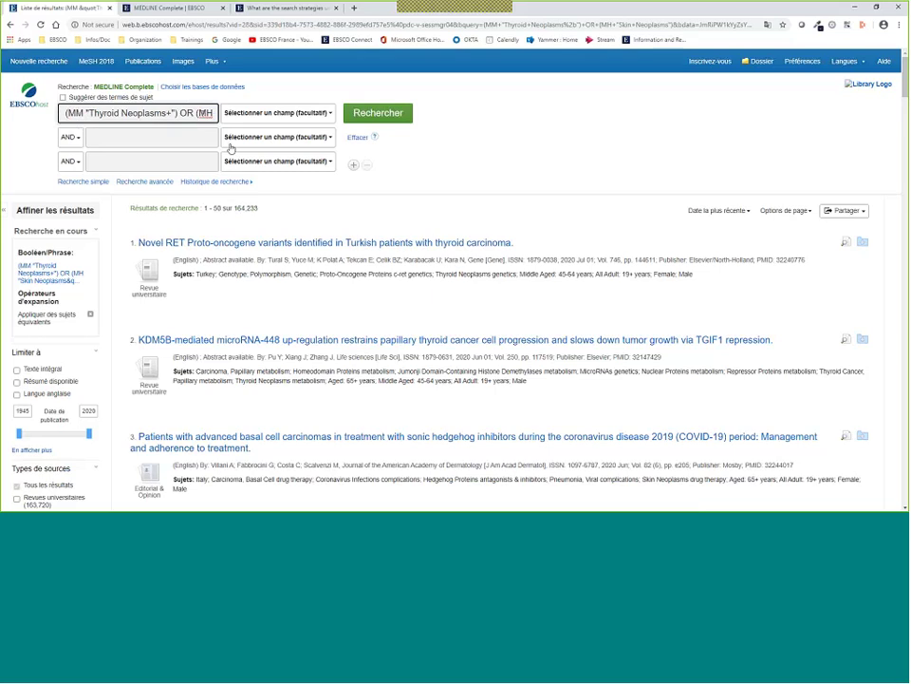
left_click_drag(205, 113, 207, 114)
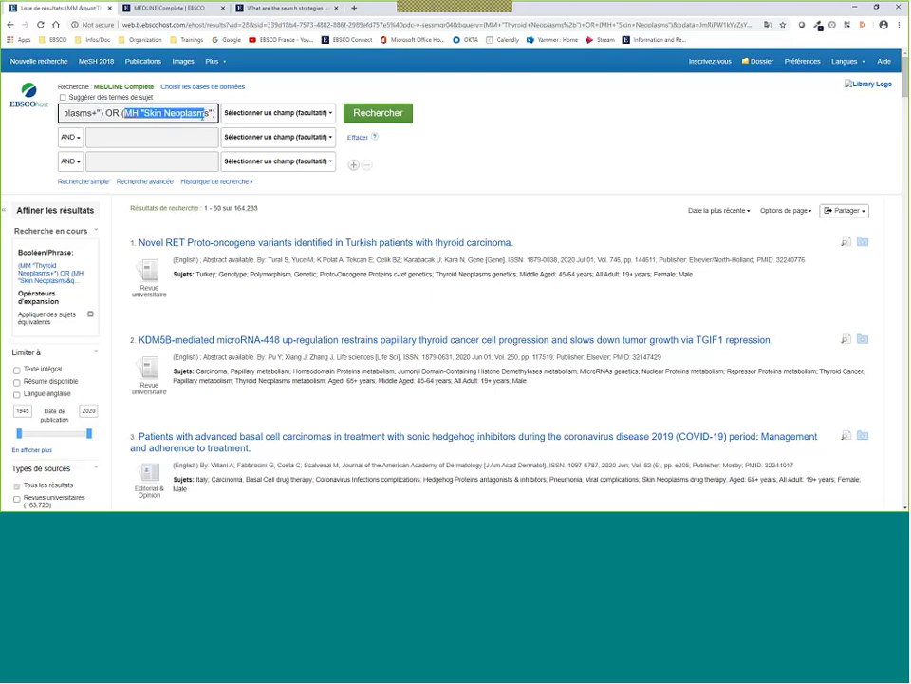
left_click(128, 112)
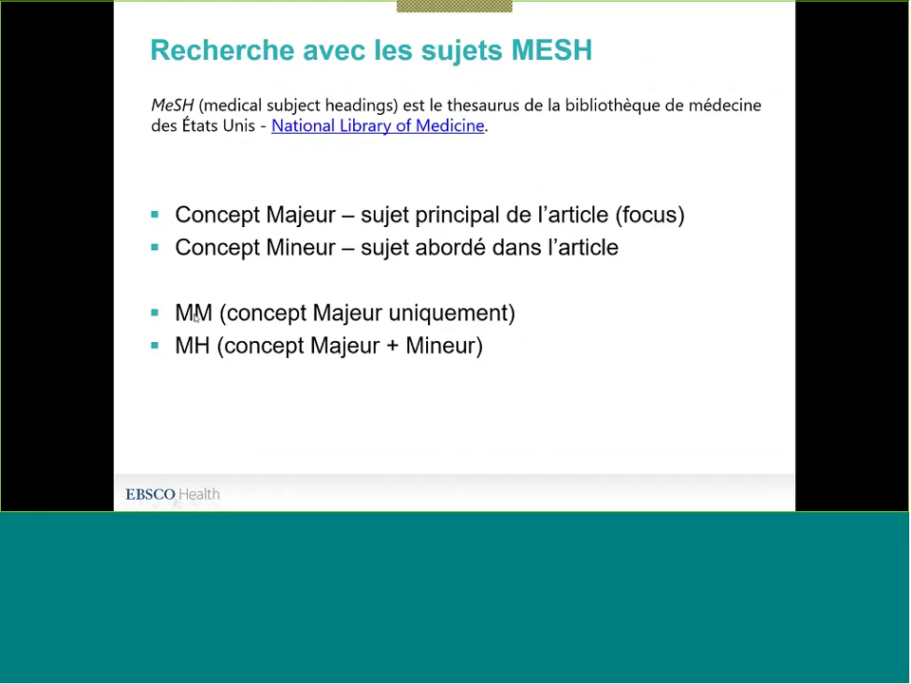
key("alt+Tab")
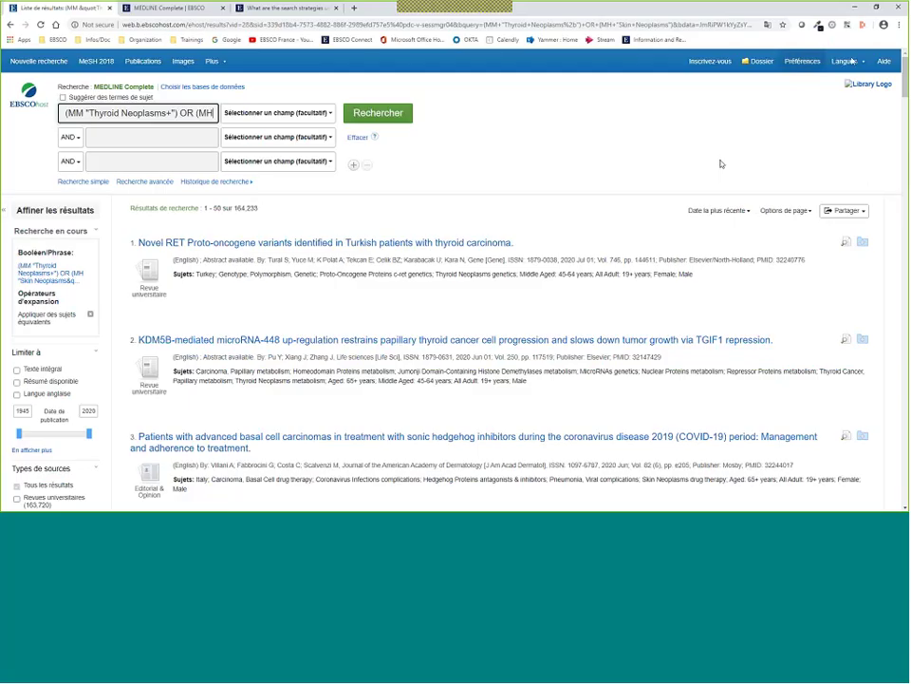
Step: Open the Searchable Fields section of the MEDLINE Complete database help and widen the help window
left_click(883, 63)
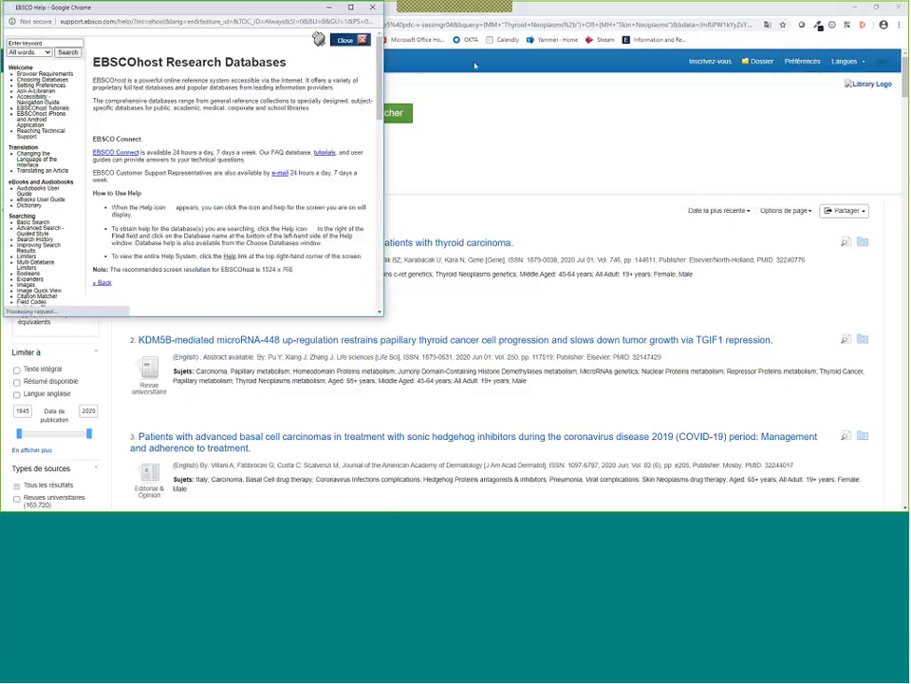
scroll(113, 166, "down", 10)
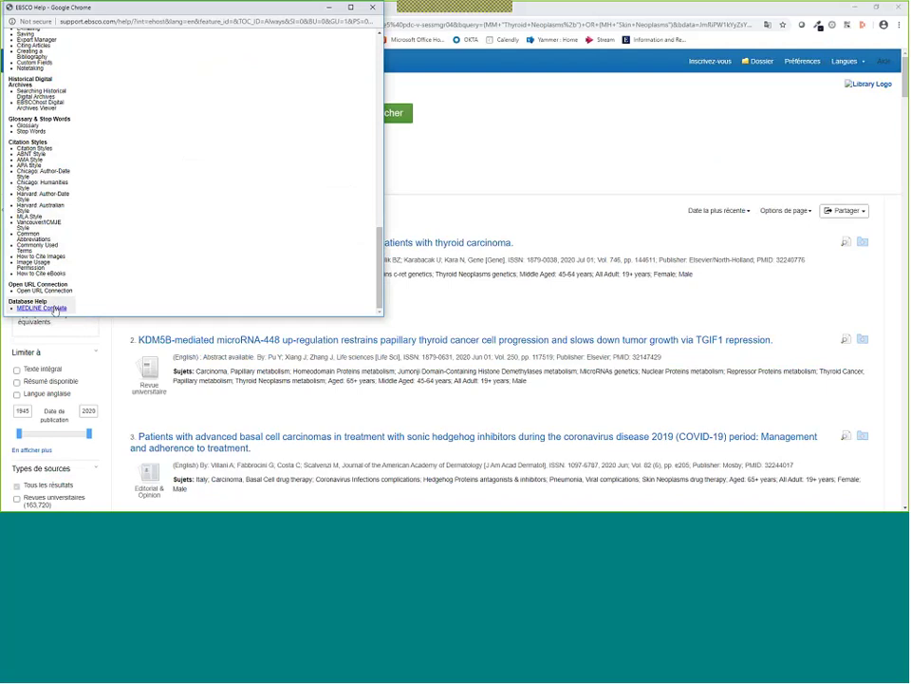
left_click(56, 310)
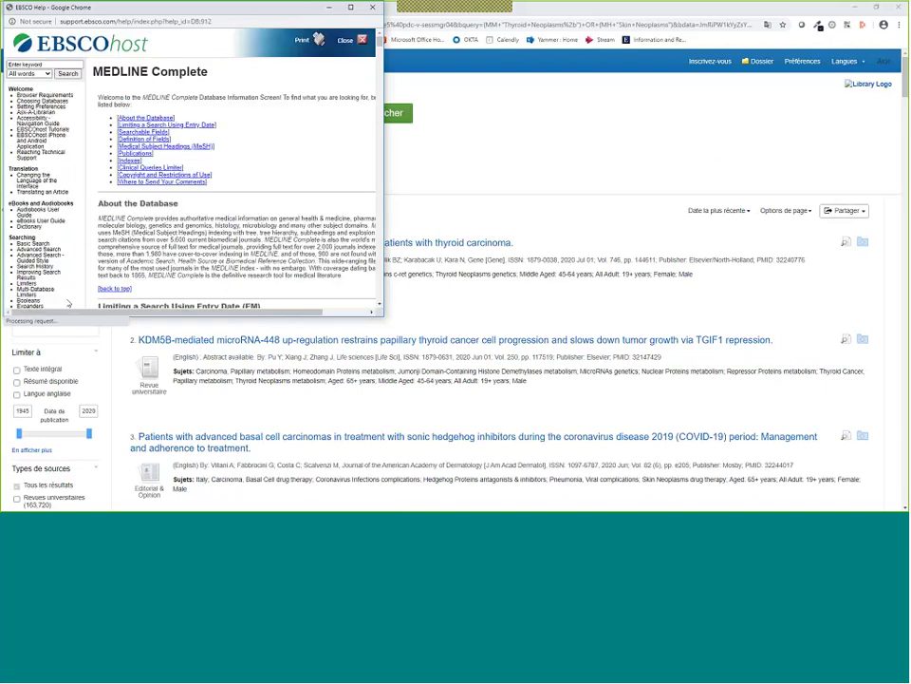
left_click(144, 132)
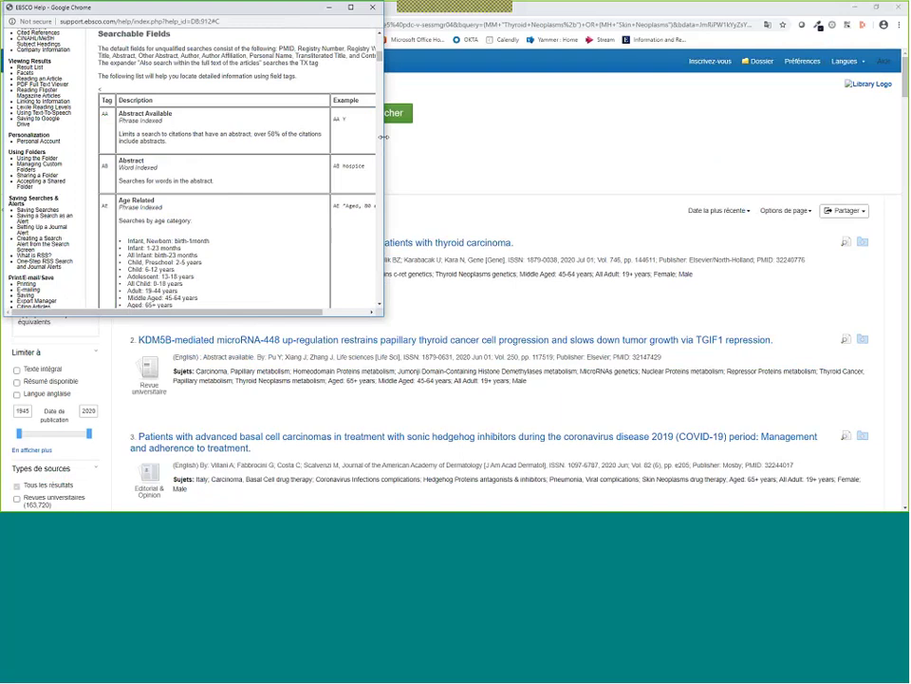
left_click_drag(383, 150, 506, 150)
Step: Look through the field tags, field definitions and indexes in the MEDLINE Complete help, and close the help window
scroll(346, 161, "down", 10)
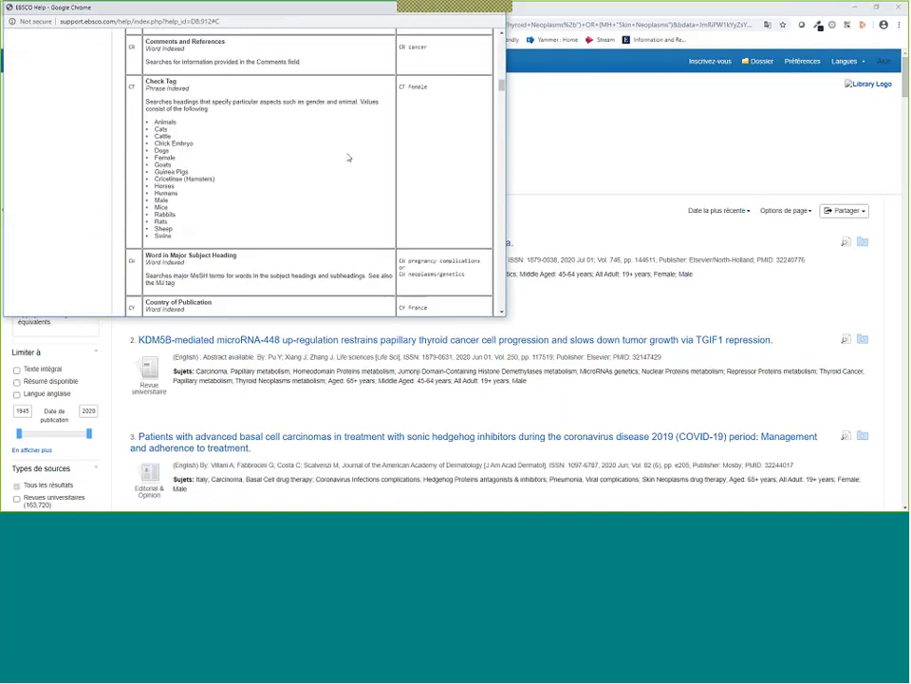
scroll(349, 146, "down", 15)
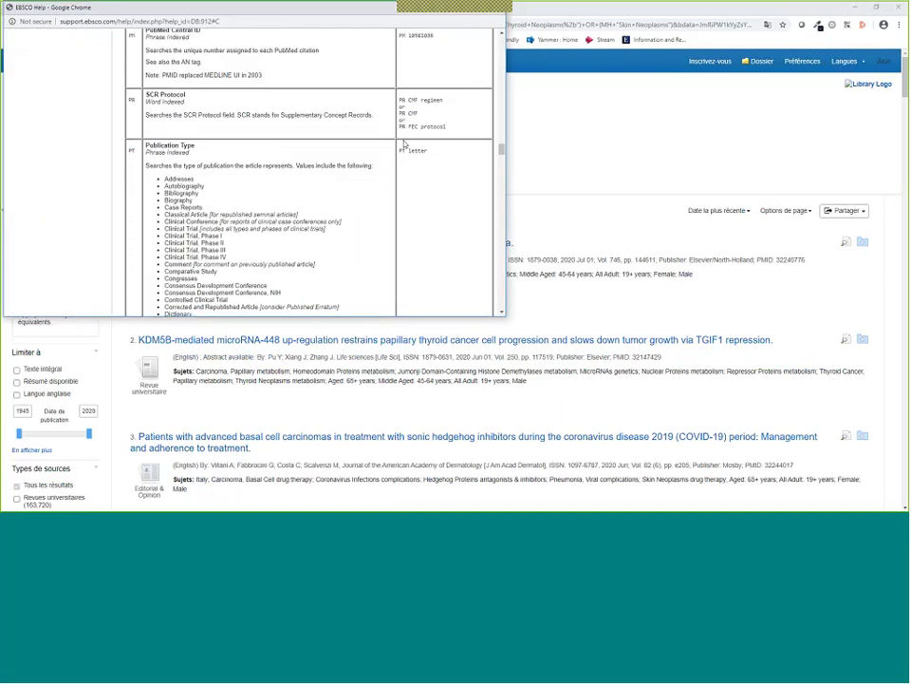
scroll(411, 143, "down", 15)
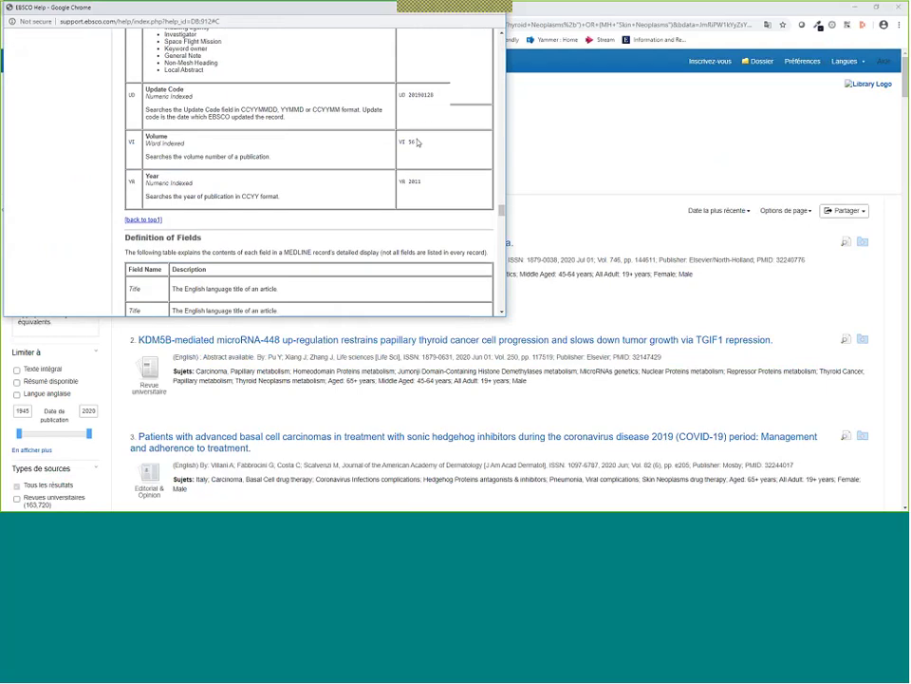
scroll(384, 153, "down", 15)
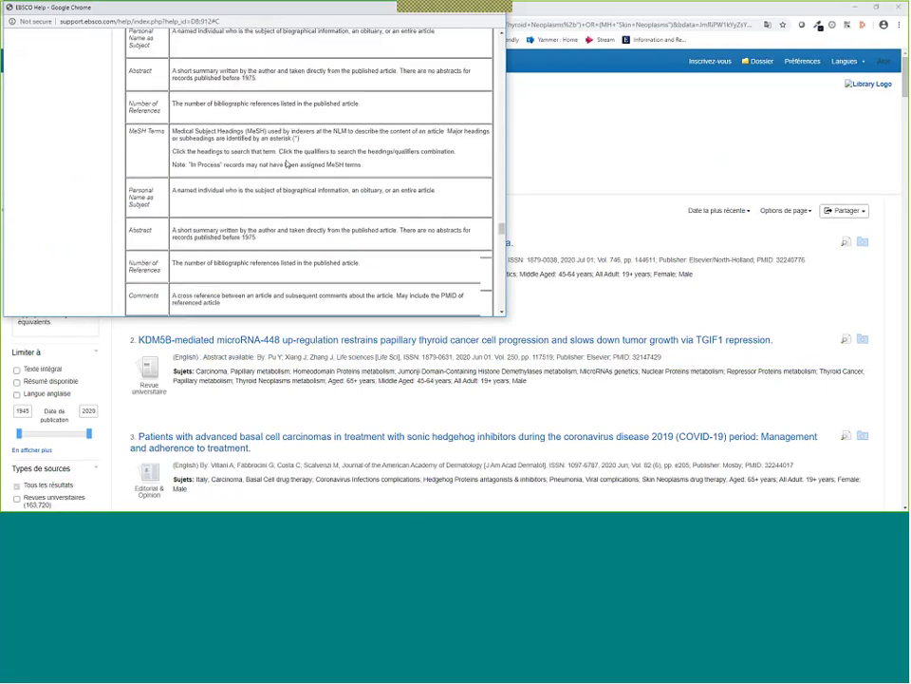
scroll(385, 153, "down", 5)
scroll(383, 150, "down", 15)
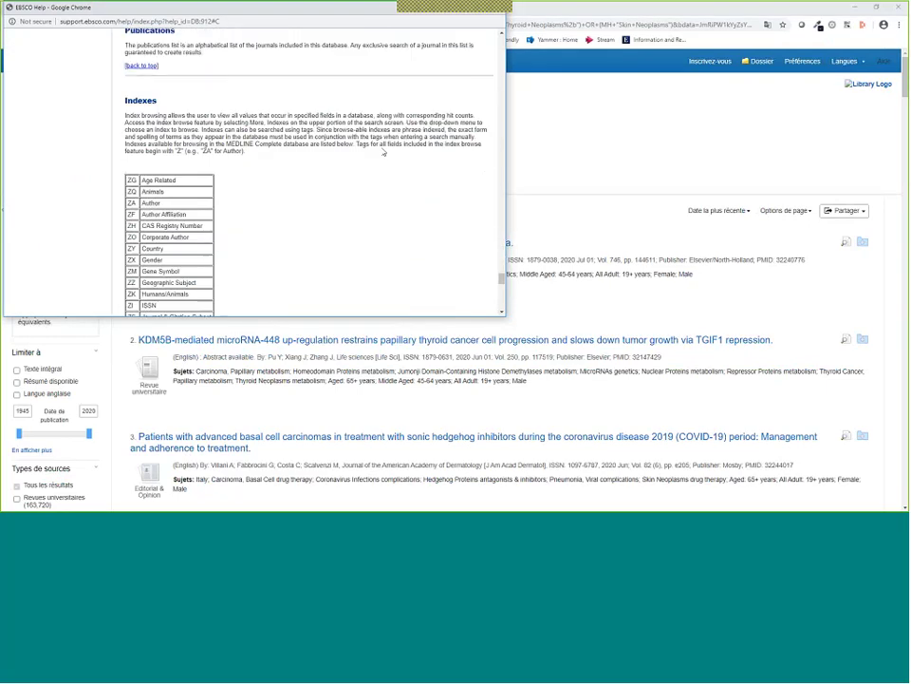
scroll(385, 152, "down", 3)
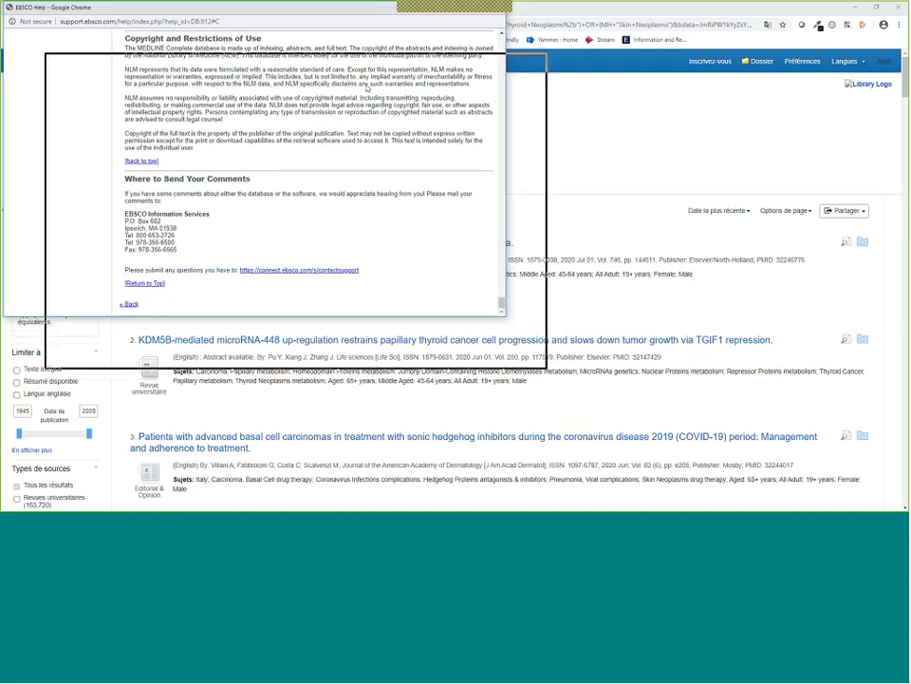
key("ctrl+w")
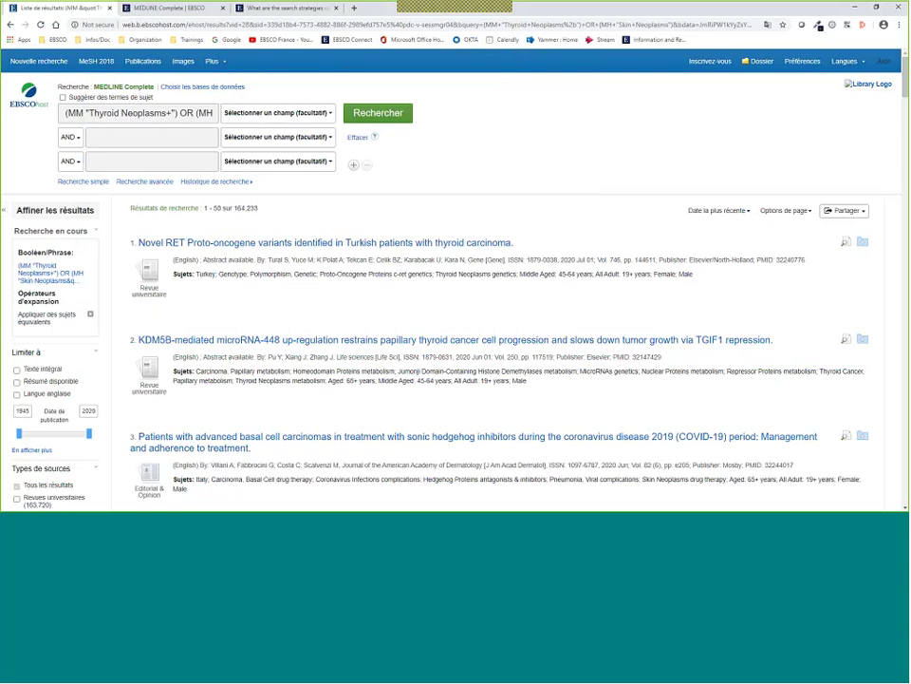
Step: Open the full list of major subject headings for refining the results and sort it by name
scroll(456, 285, "down", 3)
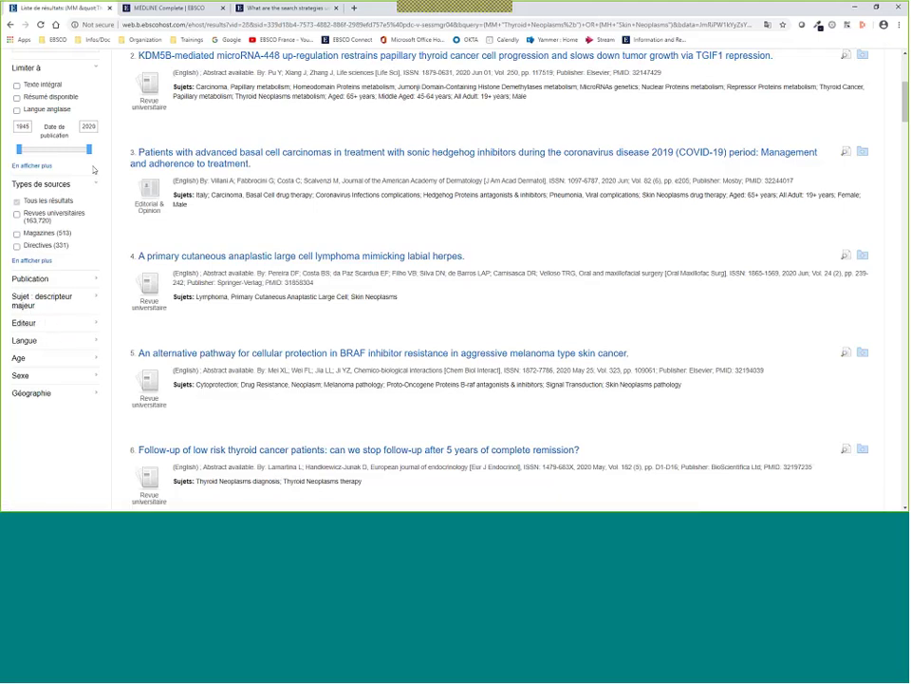
scroll(326, 169, "up", 5)
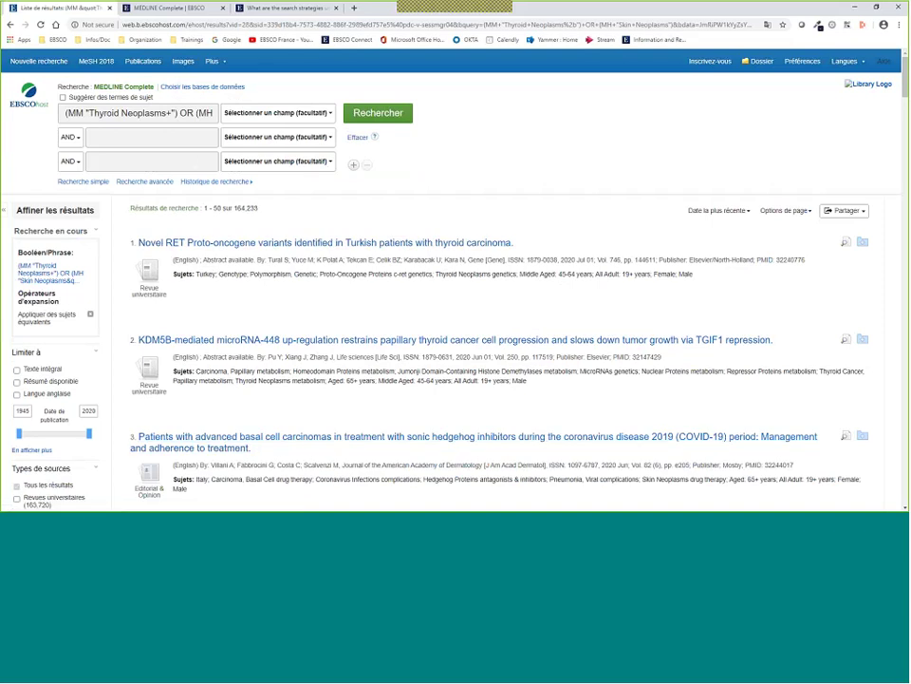
scroll(76, 354, "down", 2)
scroll(76, 354, "down", 1)
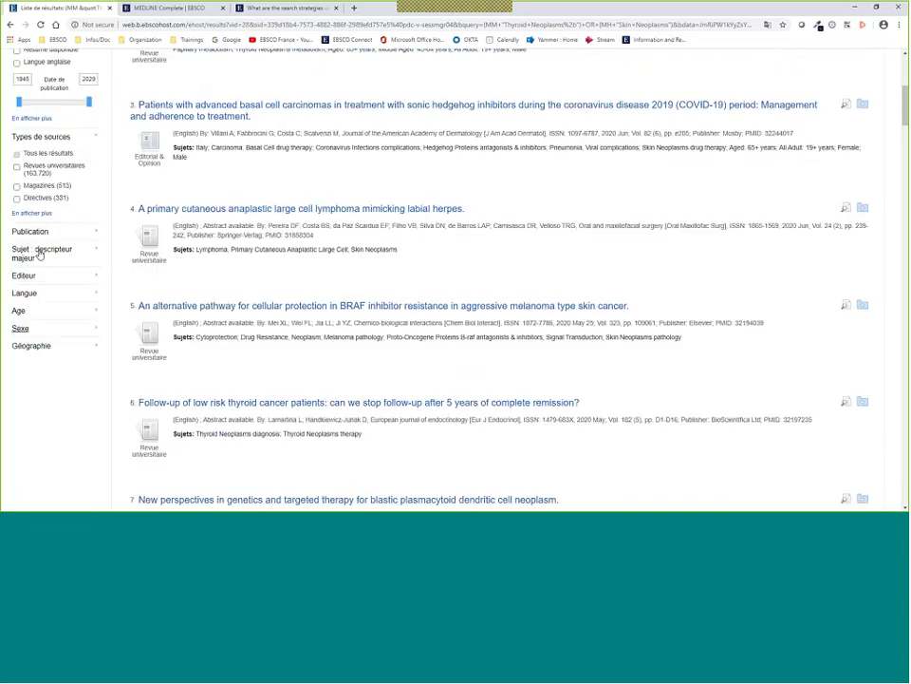
left_click(38, 253)
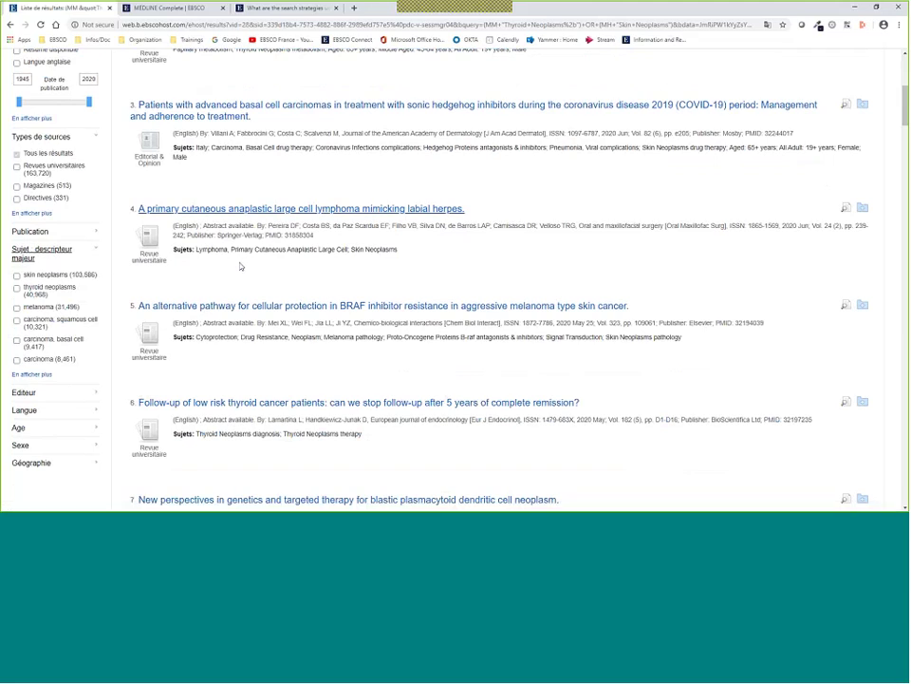
left_click(32, 376)
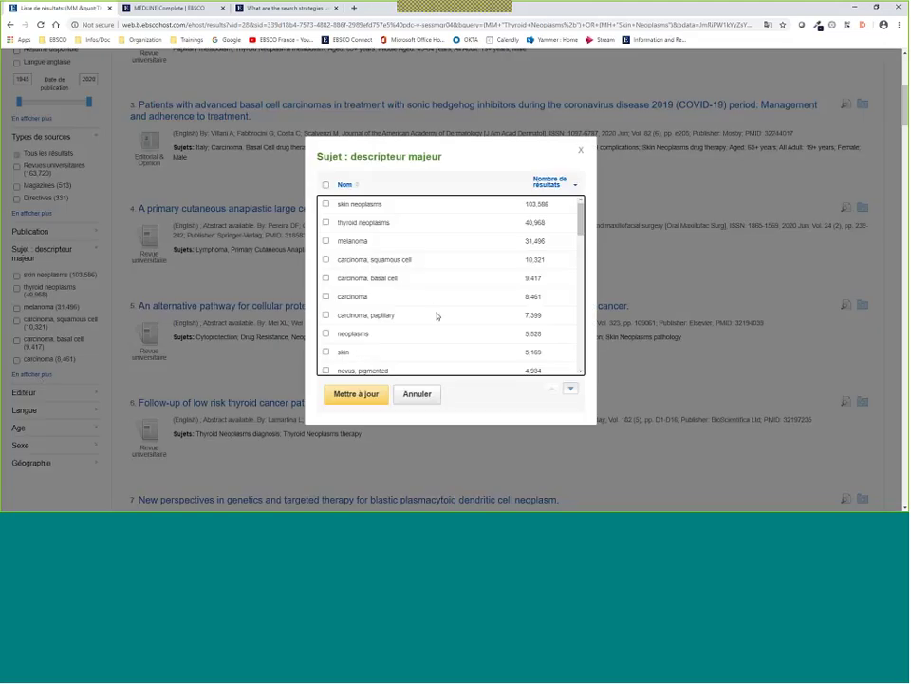
left_click(346, 187)
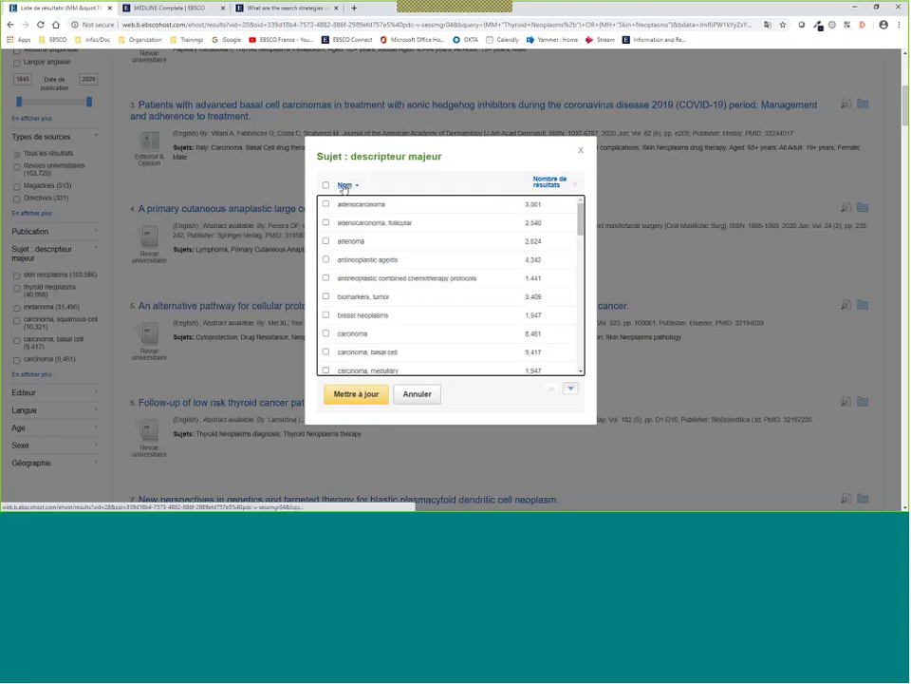
Step: Limit the results to the major headings "sarcoma, kaposi", "sentinel lymph node biopsy" and "skin", and highlight these limiters in the current search
scroll(332, 247, "down", 4)
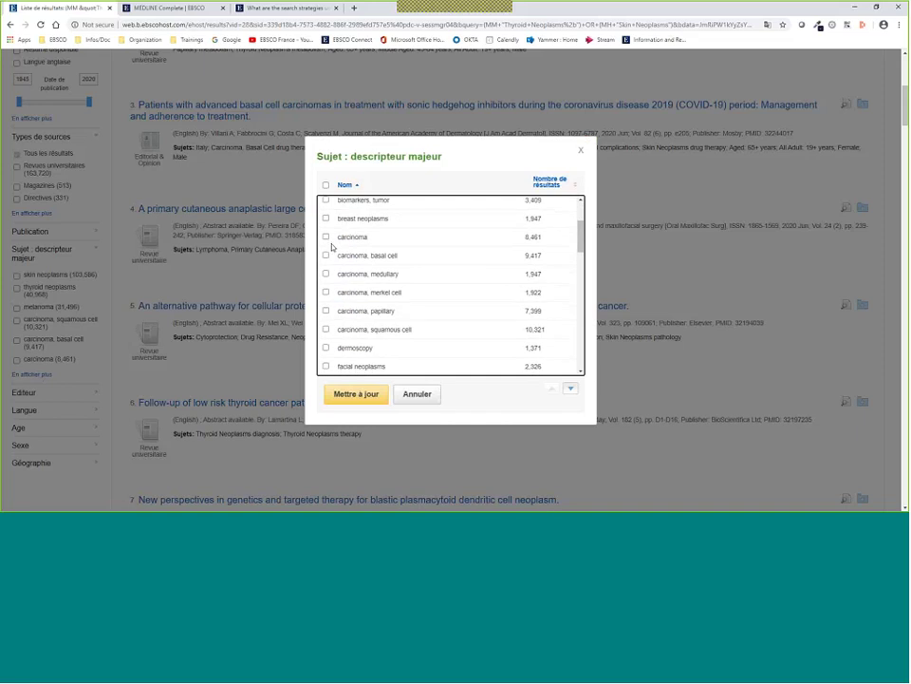
scroll(332, 247, "down", 6)
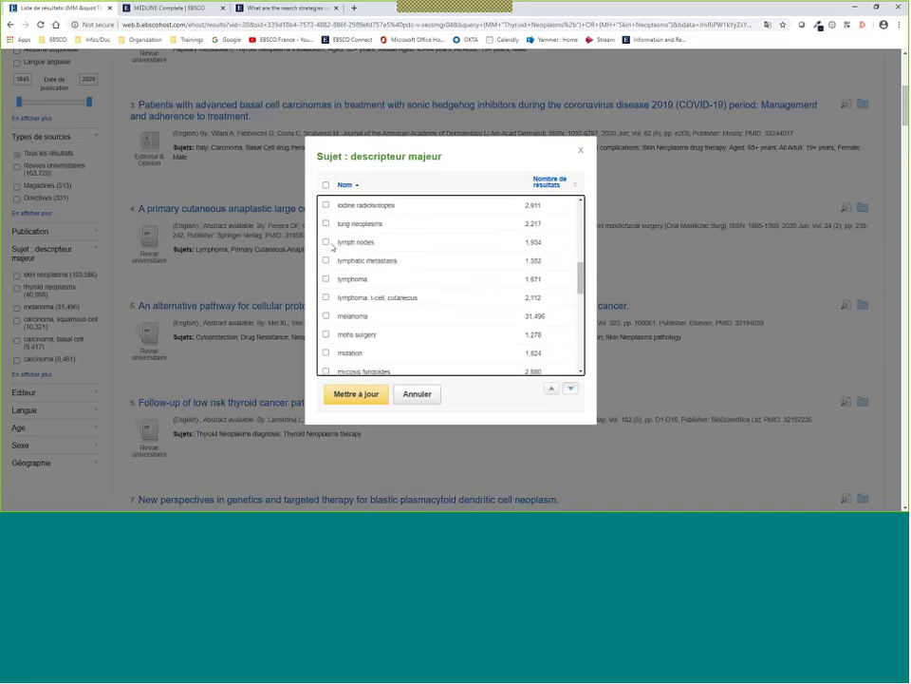
scroll(332, 247, "down", 1)
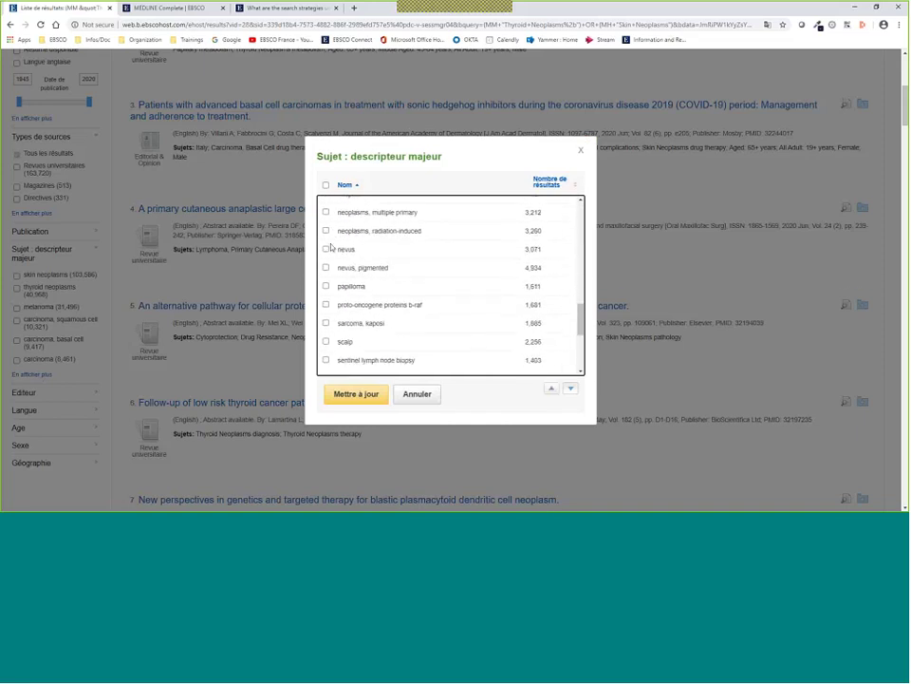
left_click(326, 319)
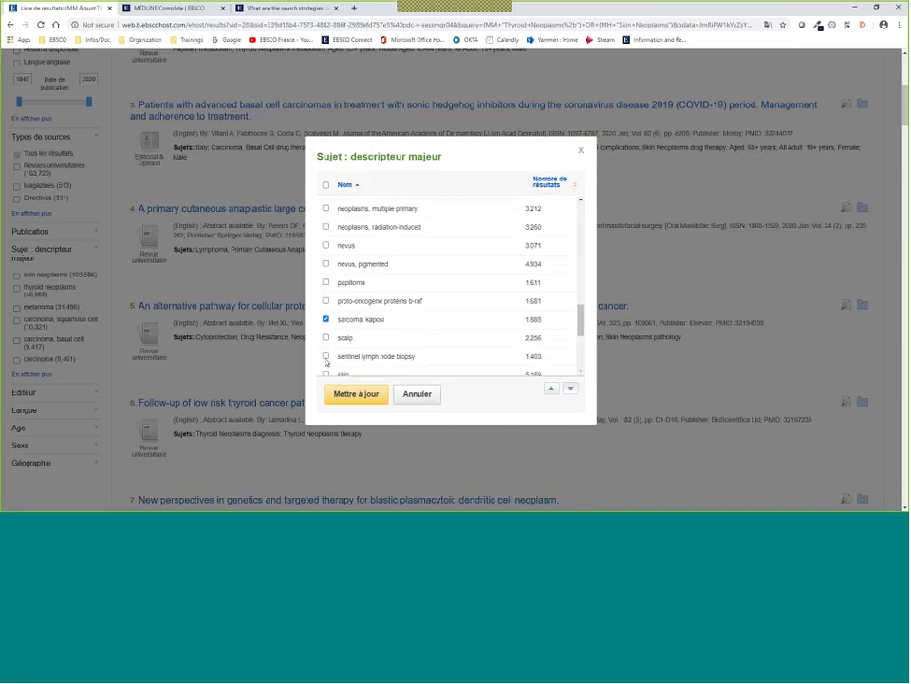
left_click(326, 356)
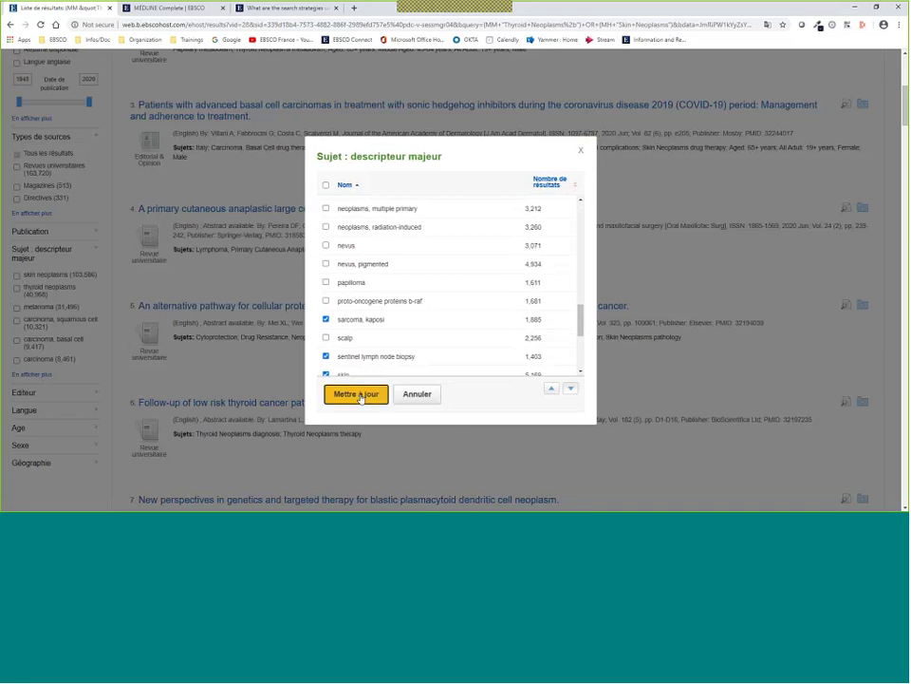
left_click(360, 395)
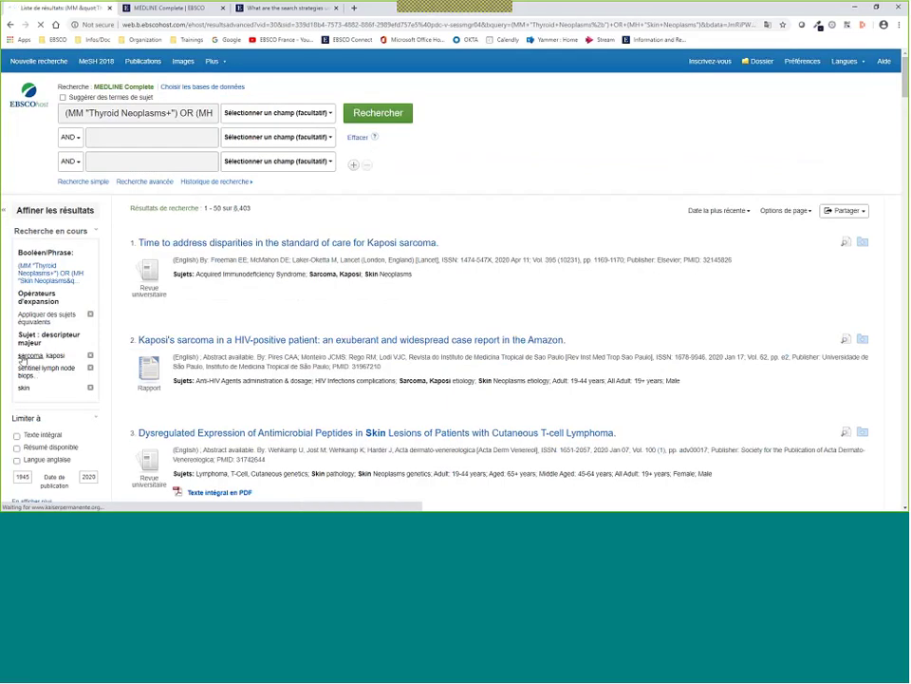
left_click_drag(21, 359, 91, 357)
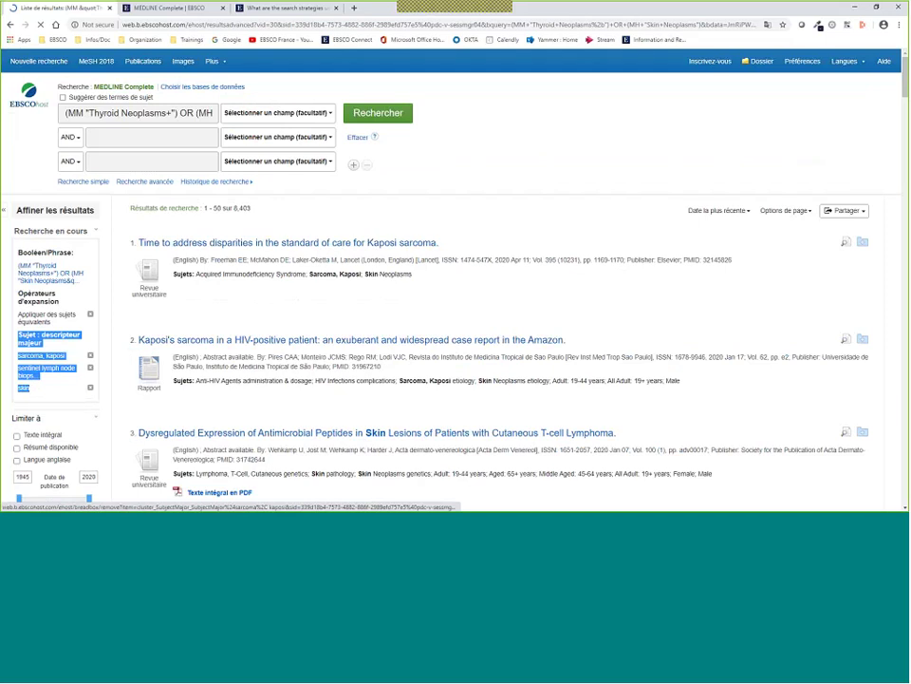
left_click(119, 326)
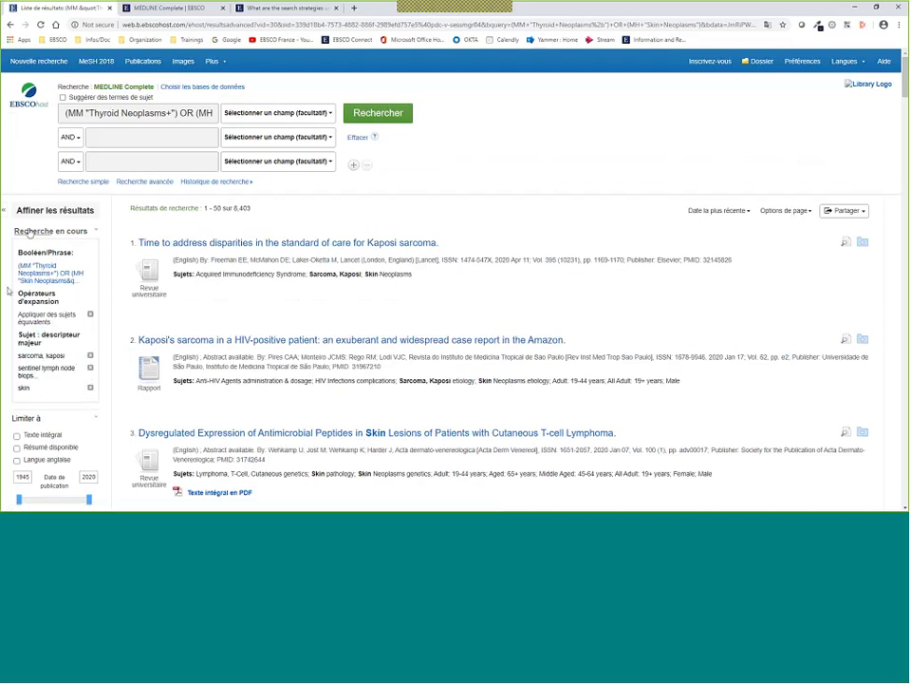
Step: Highlight the "Limiter à" section and the result count, and limit the results to full text ("Texte intégral")
double_click(23, 418)
scroll(269, 311, "down", 1)
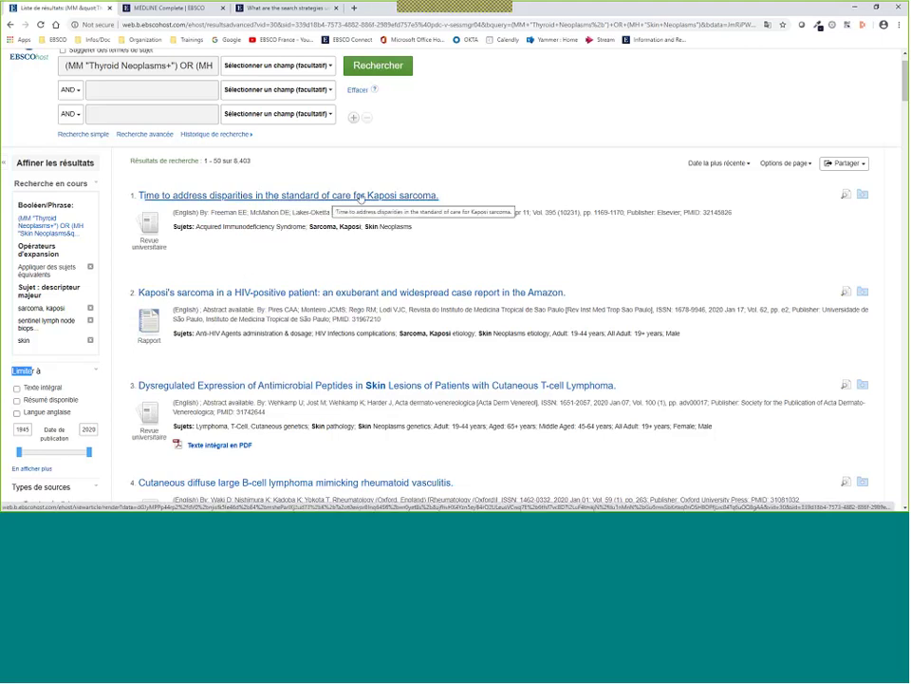
double_click(243, 161)
scroll(29, 285, "down", 1)
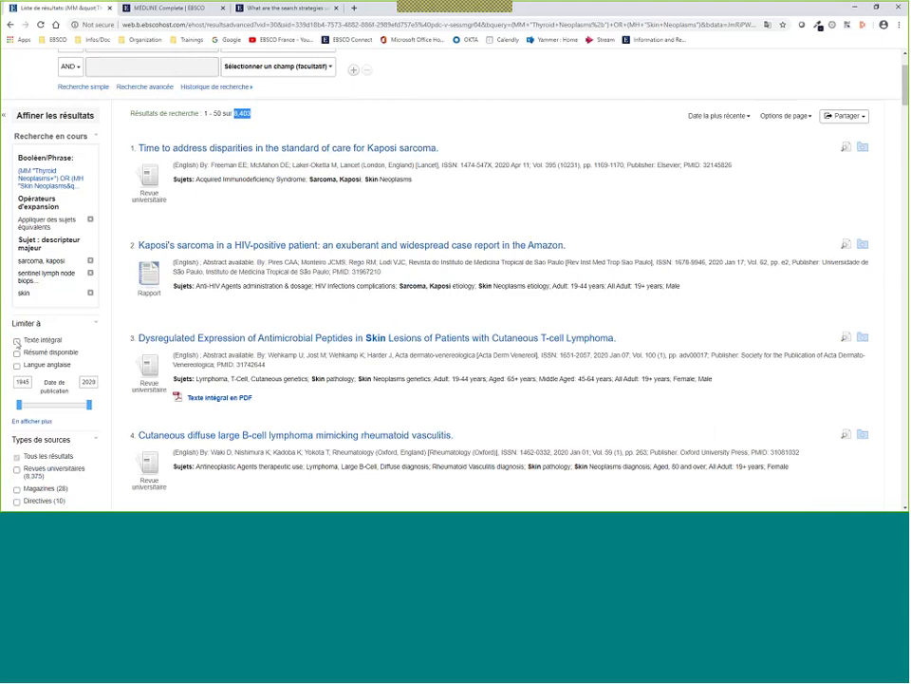
left_click(16, 340)
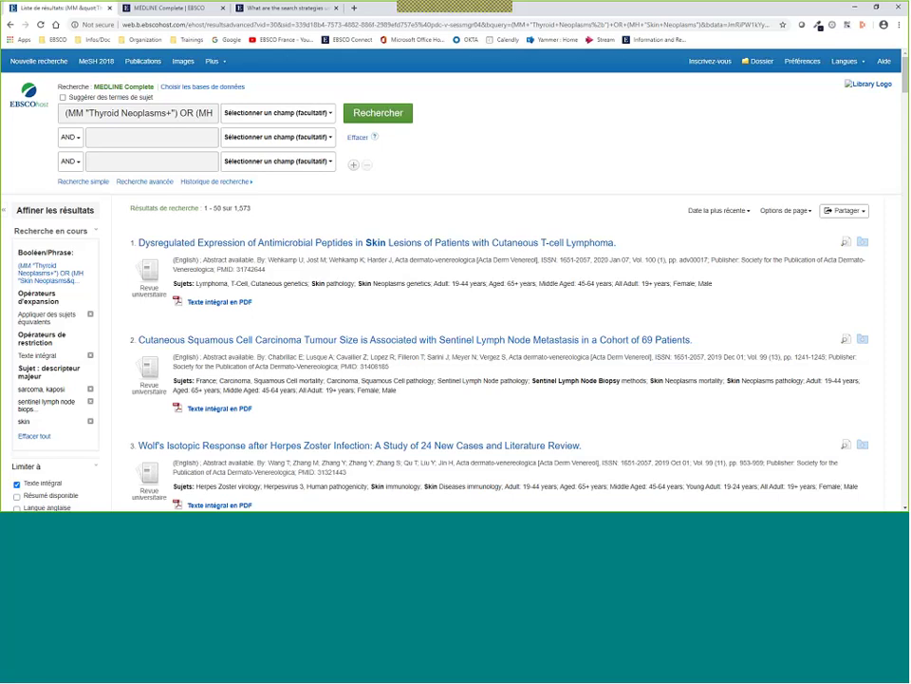
Step: Open the bookmarked EBSCO Connect "Ressources Françaises" page in a new tab and copy its web address for sharing
left_click(285, 8)
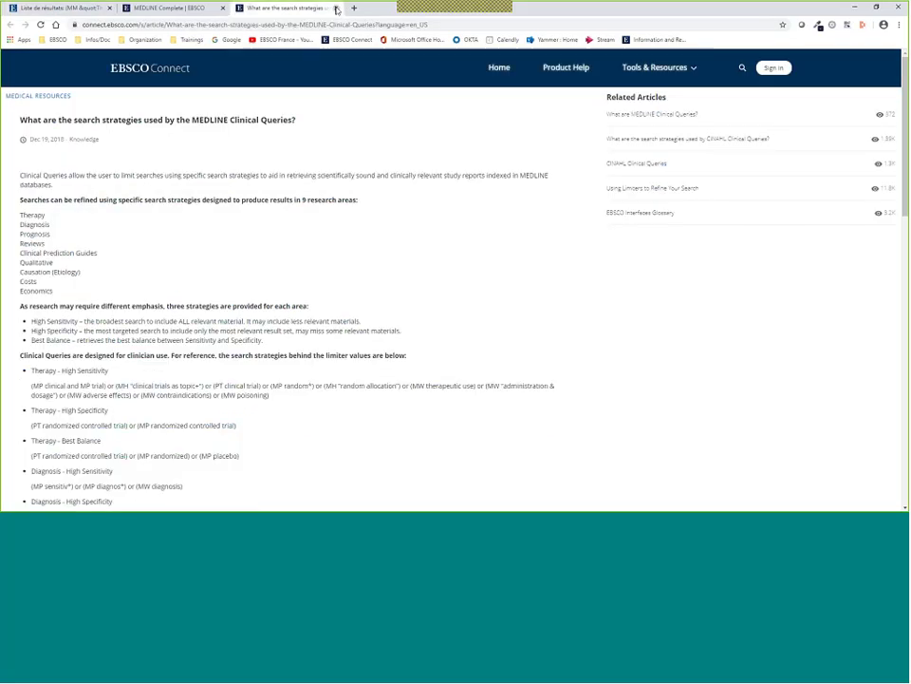
left_click(353, 8)
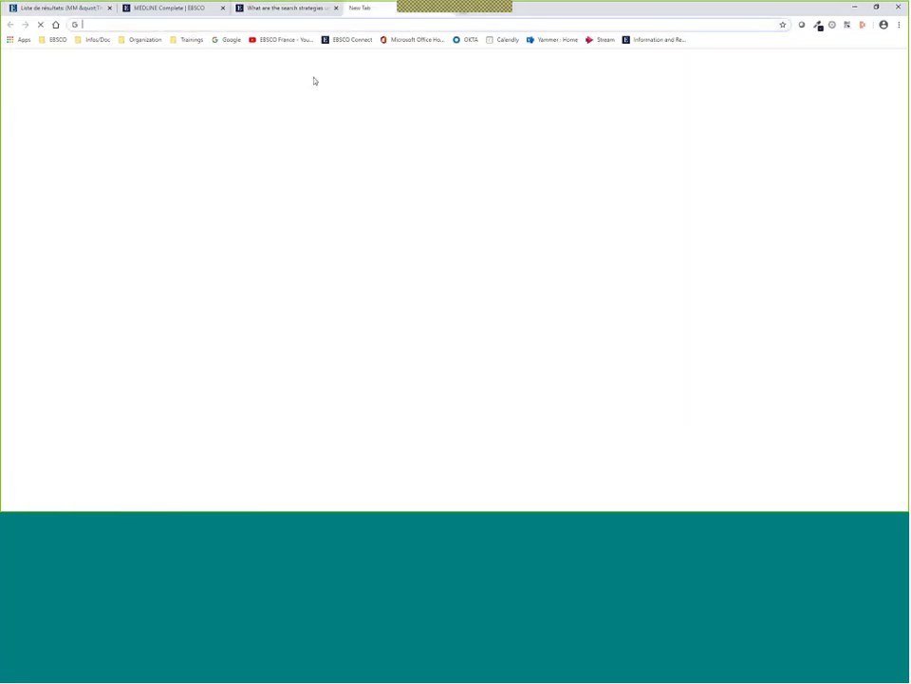
left_click(190, 39)
left_click(247, 273)
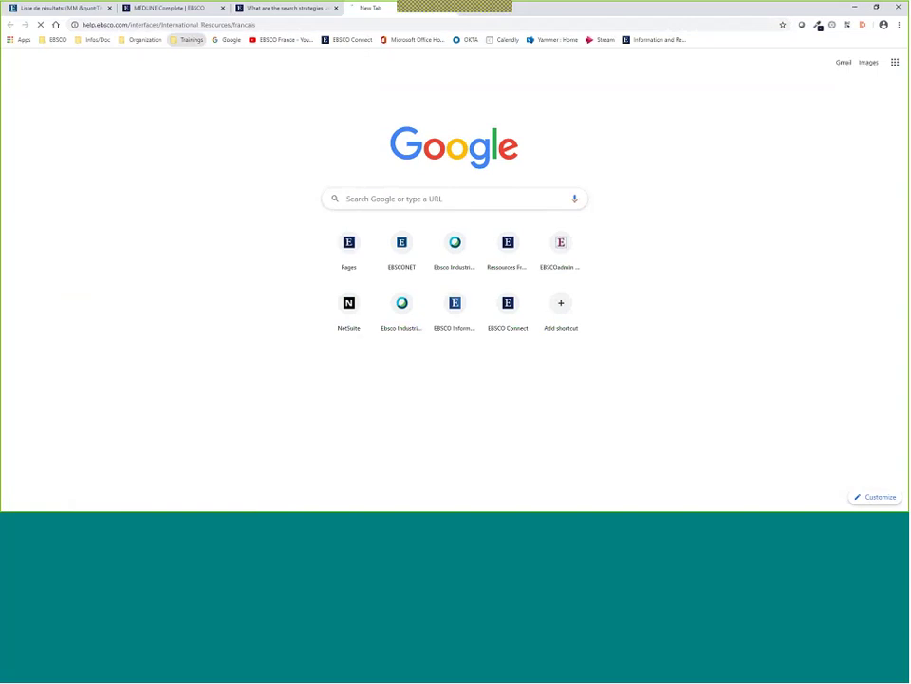
left_click(248, 25)
right_click(249, 26)
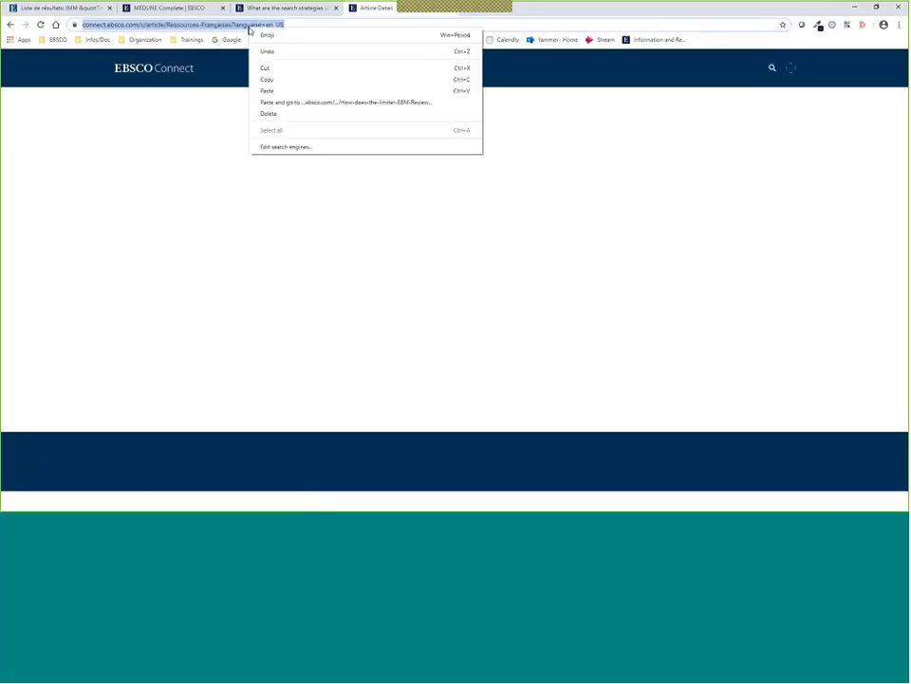
left_click(283, 79)
key("alt+Tab")
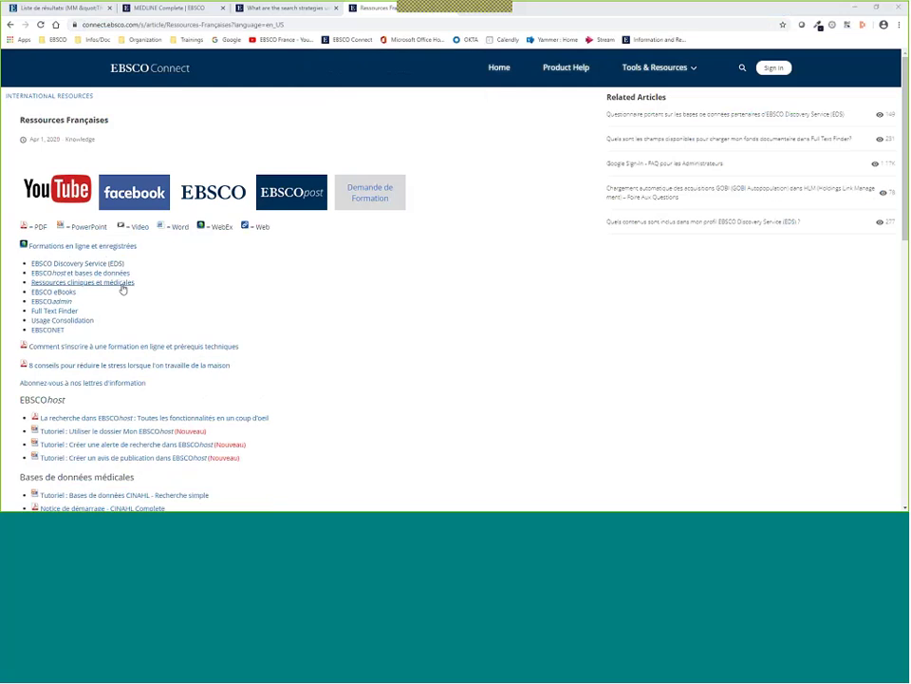
Step: View the "Ressources cliniques et médicales" training sessions, and return to the "Ressources Françaises" page to look through its tutorials and guides
left_click(93, 283)
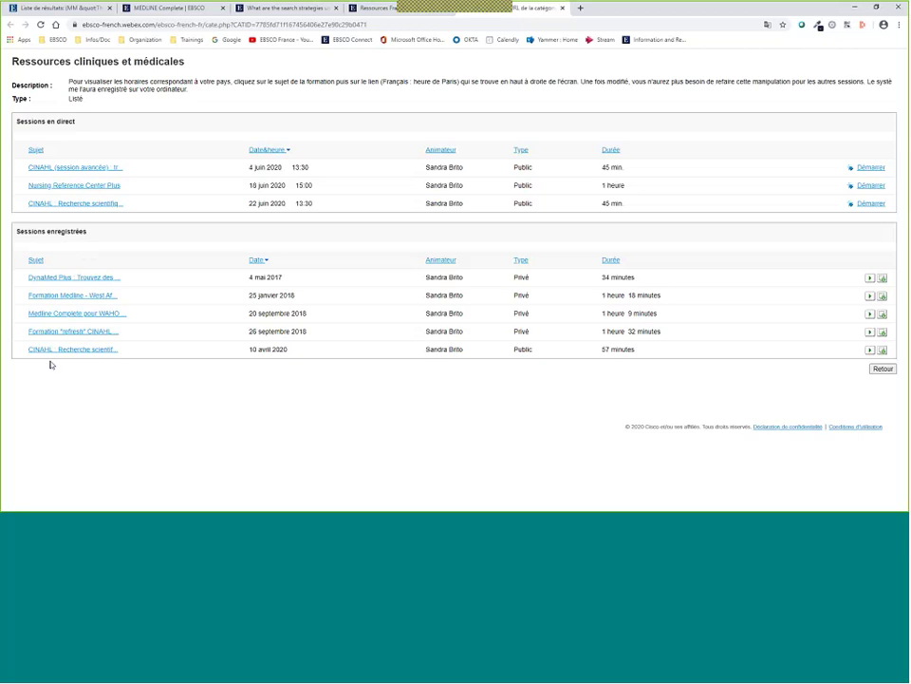
left_click_drag(528, 349, 515, 351)
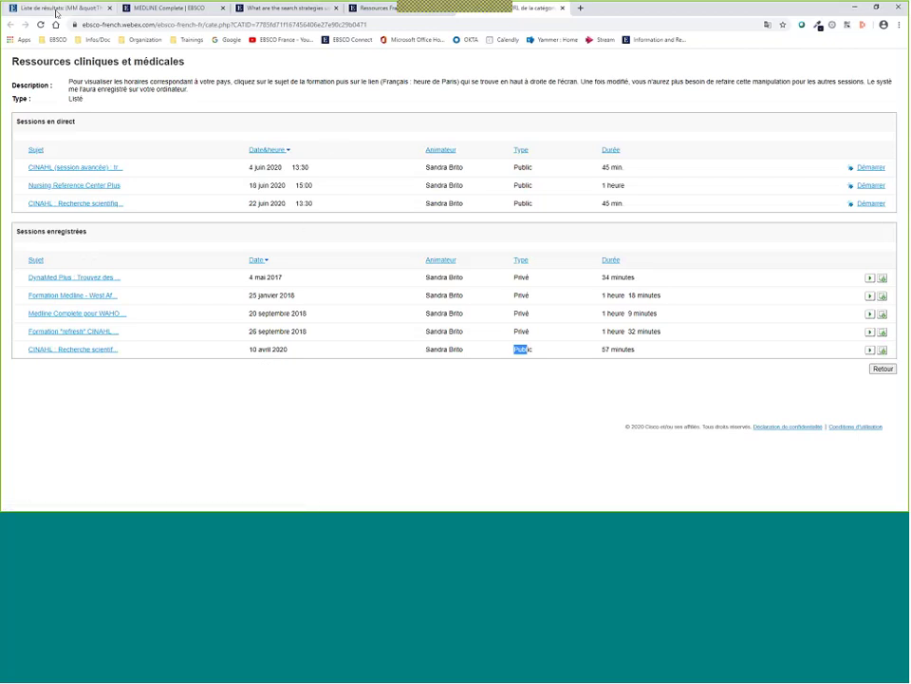
left_click(365, 8)
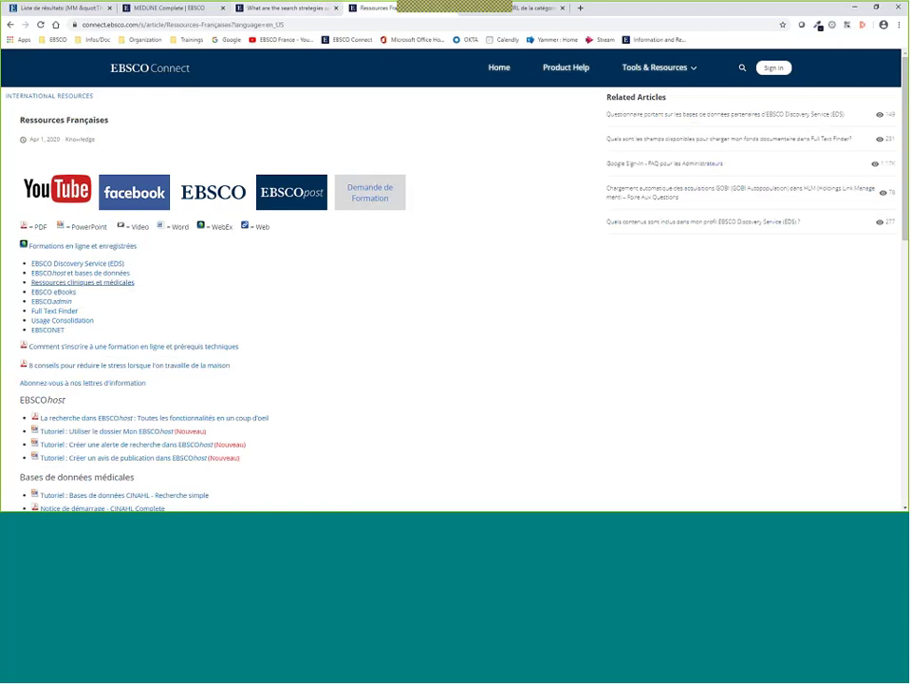
scroll(157, 264, "down", 6)
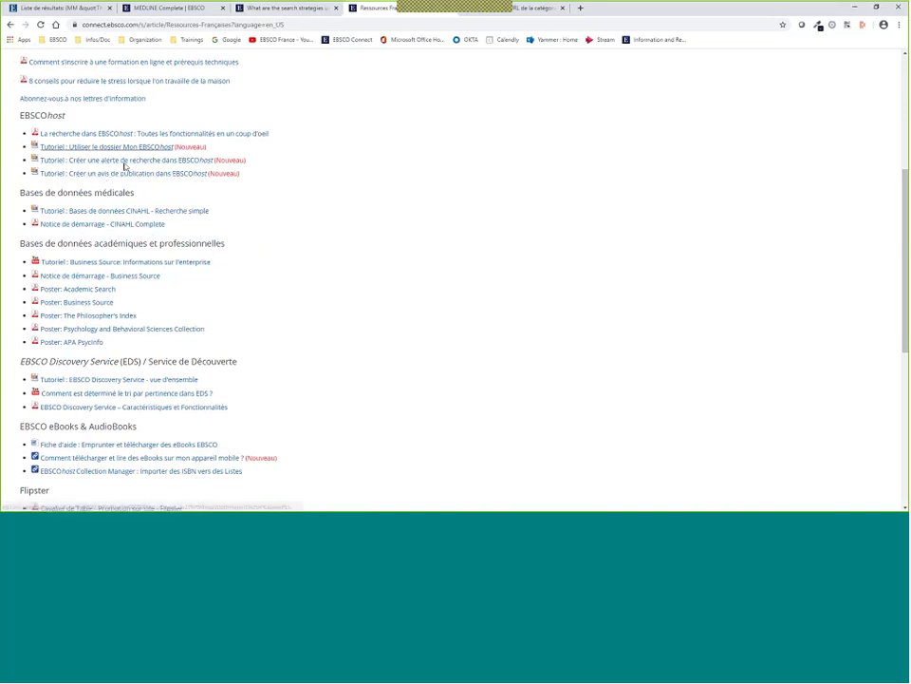
scroll(317, 283, "up", 3)
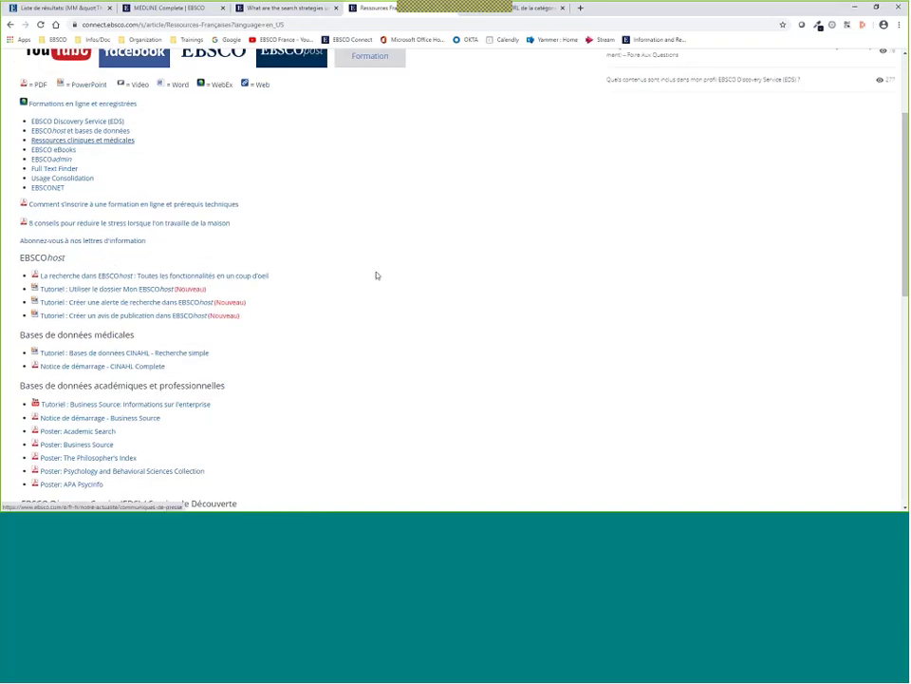
scroll(380, 278, "up", 3)
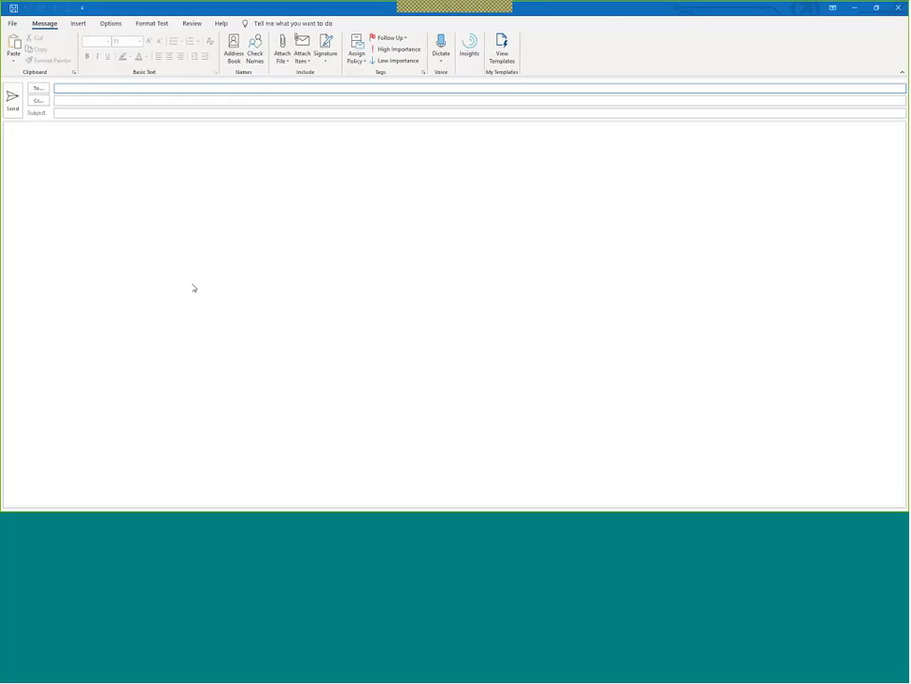
Step: In a new Outlook message, insert the "EBSCO France" signature and highlight its "Participez à une formation" link
left_click(78, 23)
left_click(111, 59)
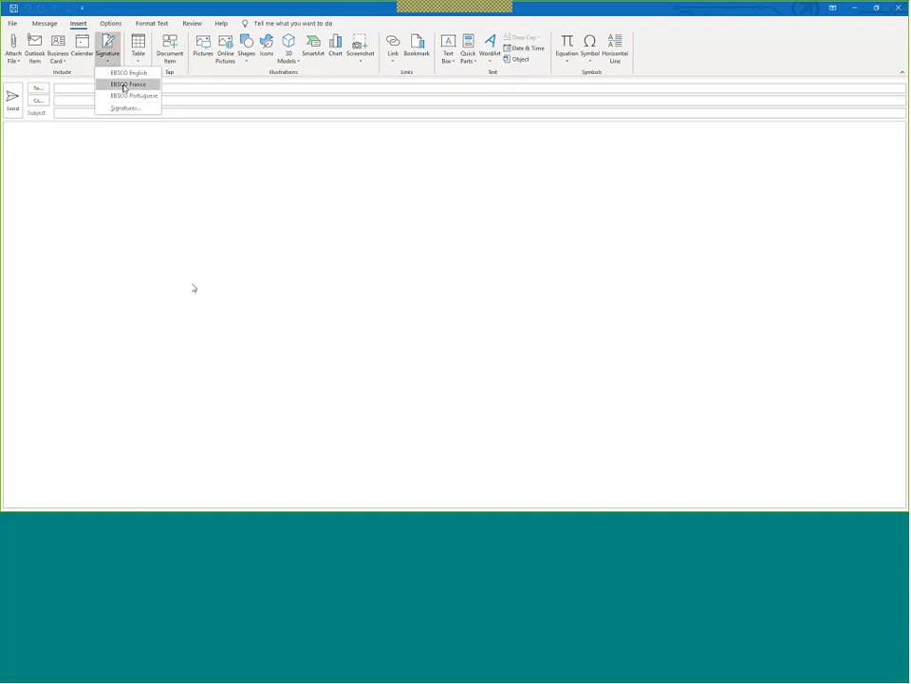
left_click(124, 84)
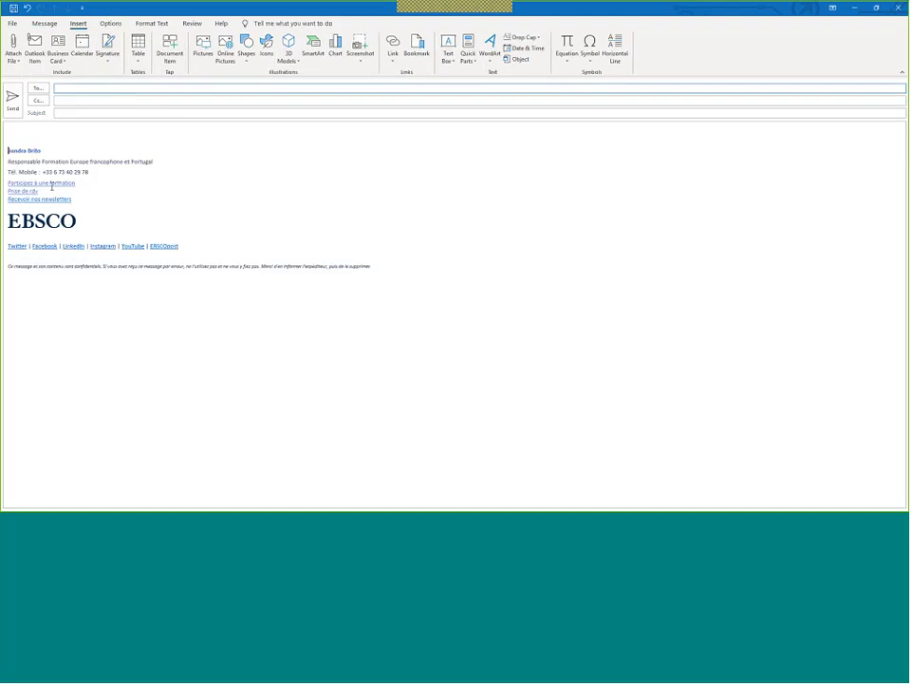
left_click_drag(78, 185, 7, 183)
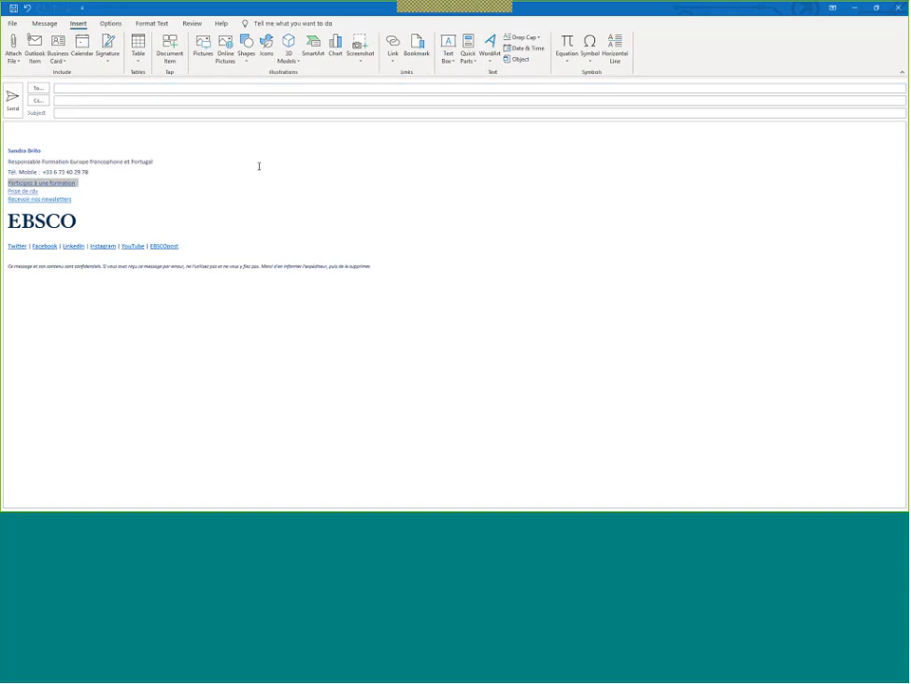
key("Down")
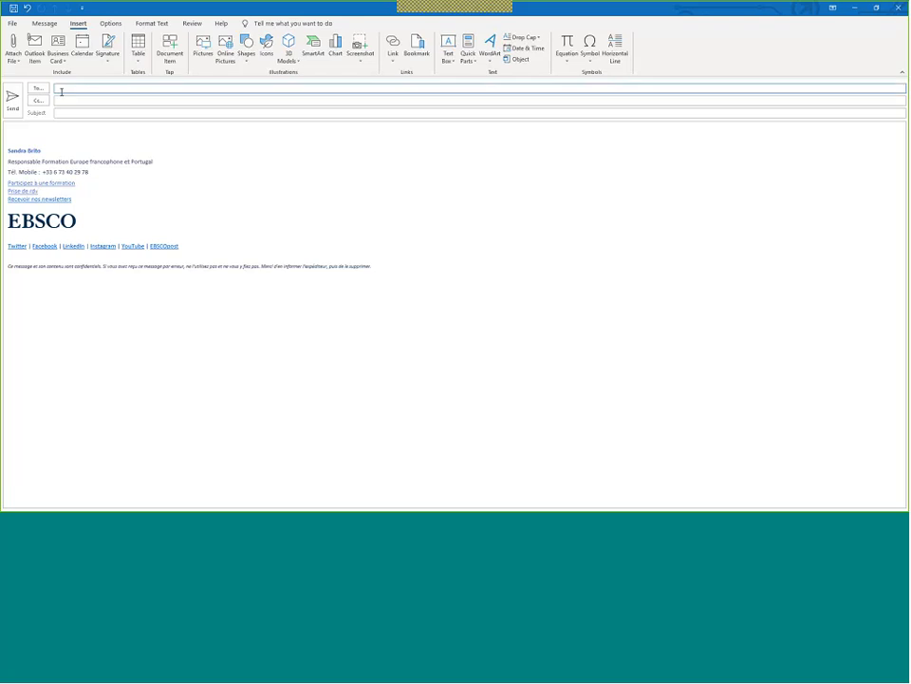
Step: Follow the signature's "Prise de rdv" link to the Calendly training booking page and copy that page's web address
left_click(25, 193)
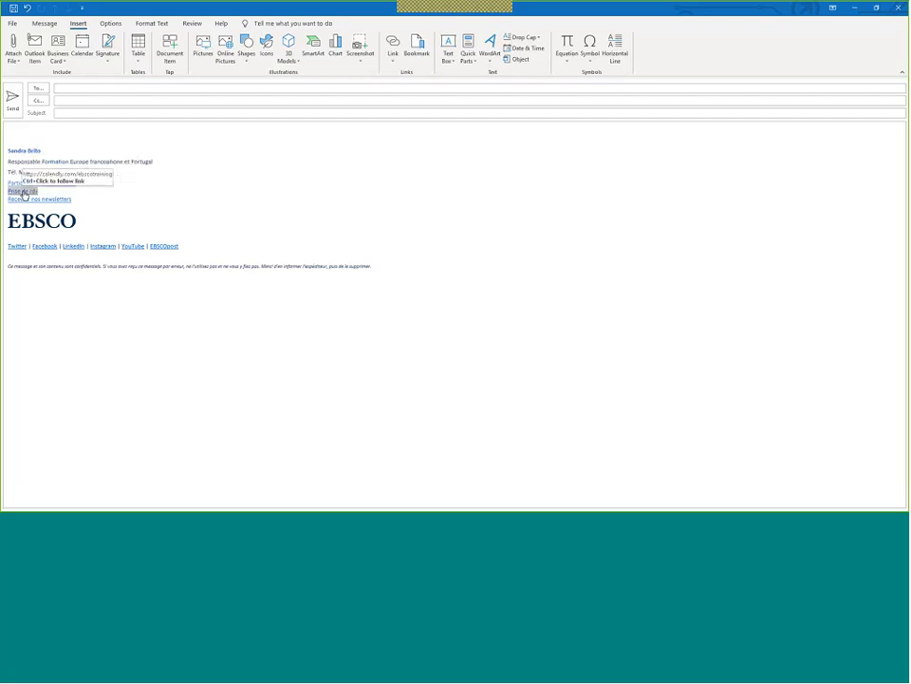
left_click(24, 193, "ctrl")
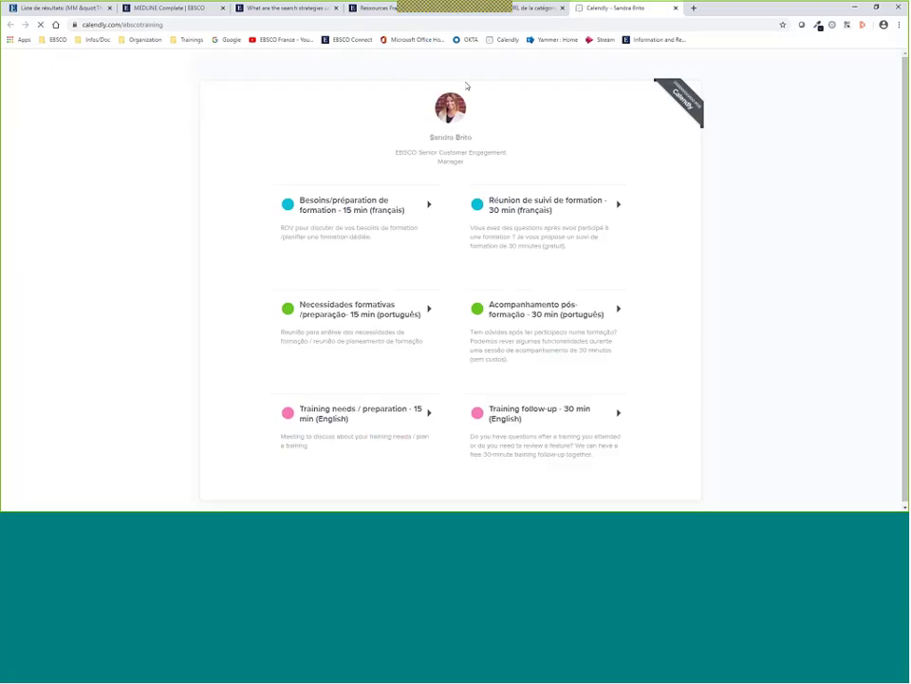
left_click(160, 26)
right_click(161, 27)
left_click(210, 85)
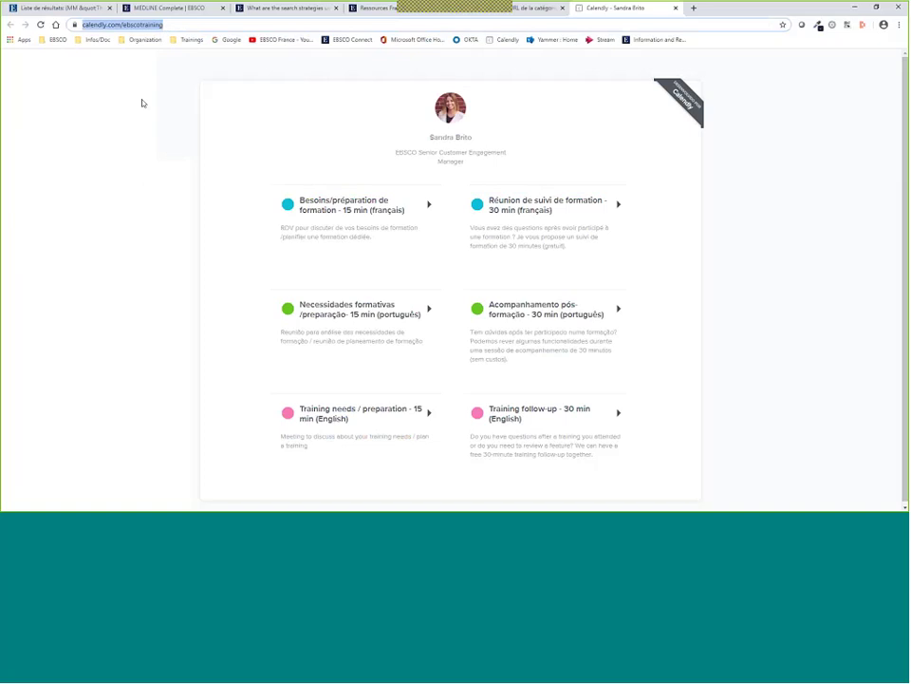
left_click(142, 103)
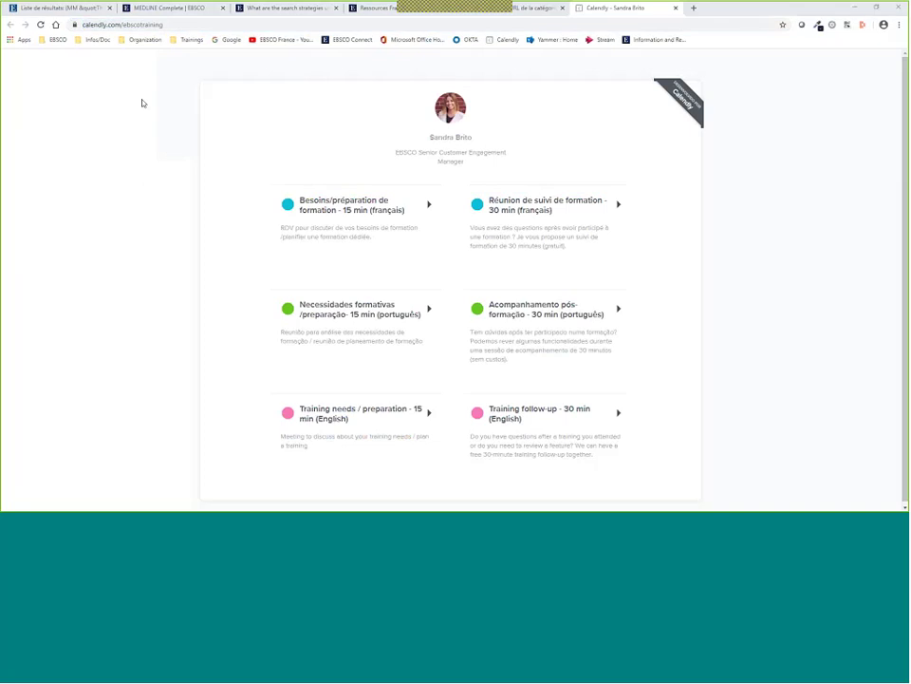